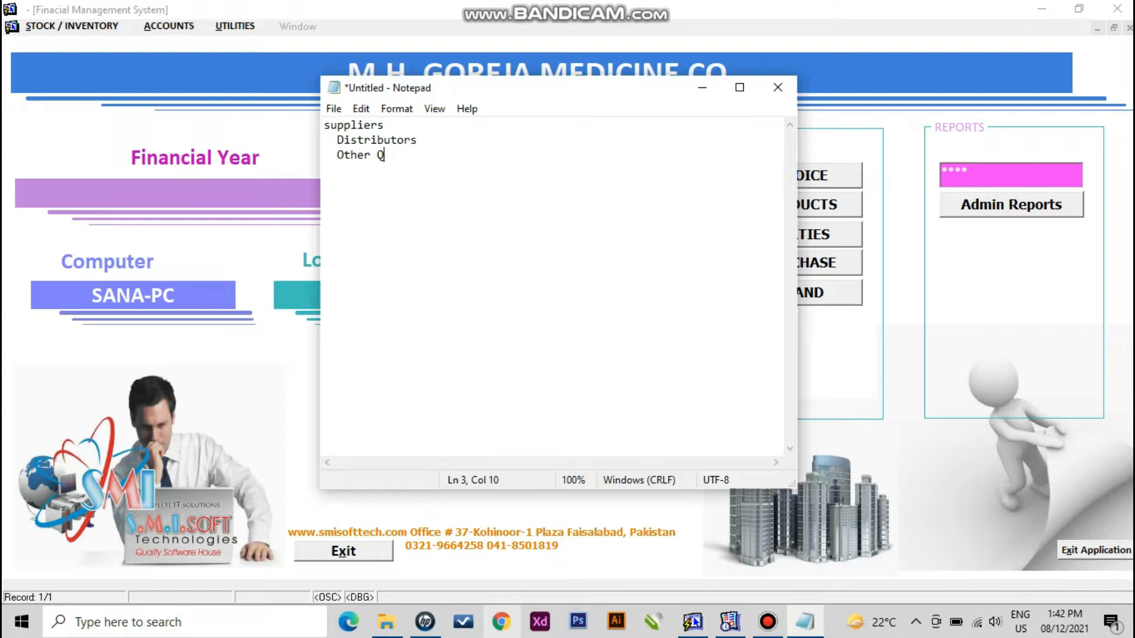
- Complete the 'Other WholeSellers' line and add a 'Manufacturers' line beneath it
{"action": "key", "text": "BackSpace"}
{"action": "type", "text": "WholeSells"}
{"action": "key", "text": "BackSpace"}
{"action": "type", "text": "ers"}
{"action": "key", "text": "Return"}
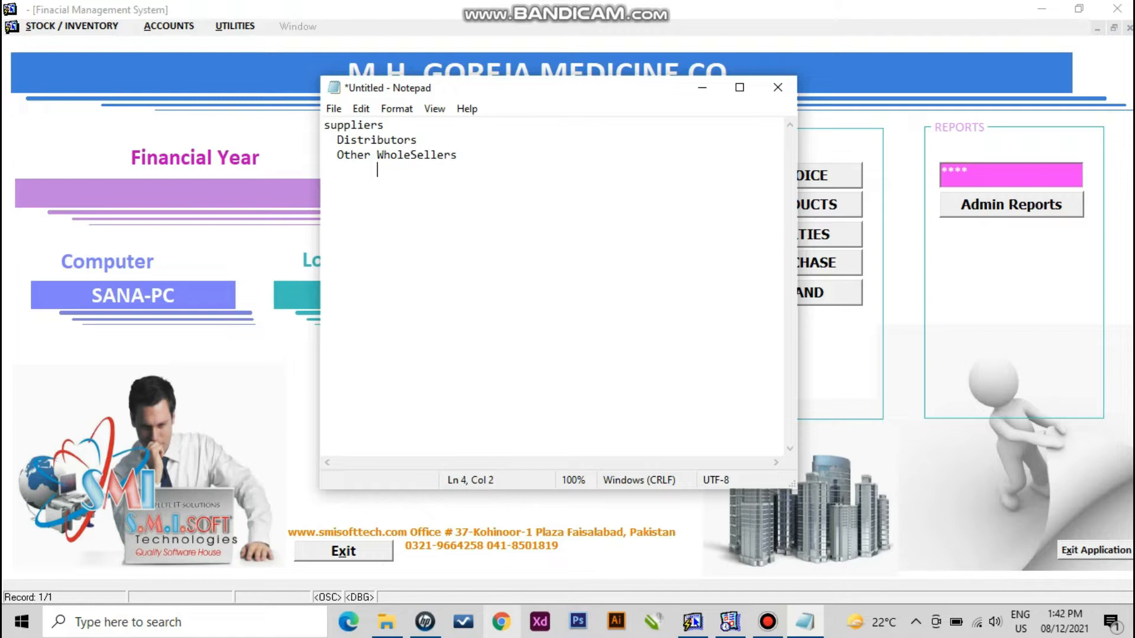
{"action": "type", "text": "Manufacturers"}
{"action": "key", "text": "Return"}
- Capitalise 'Suppliers' on the first line and give it the amount 10000
{"action": "key", "text": "Up"}
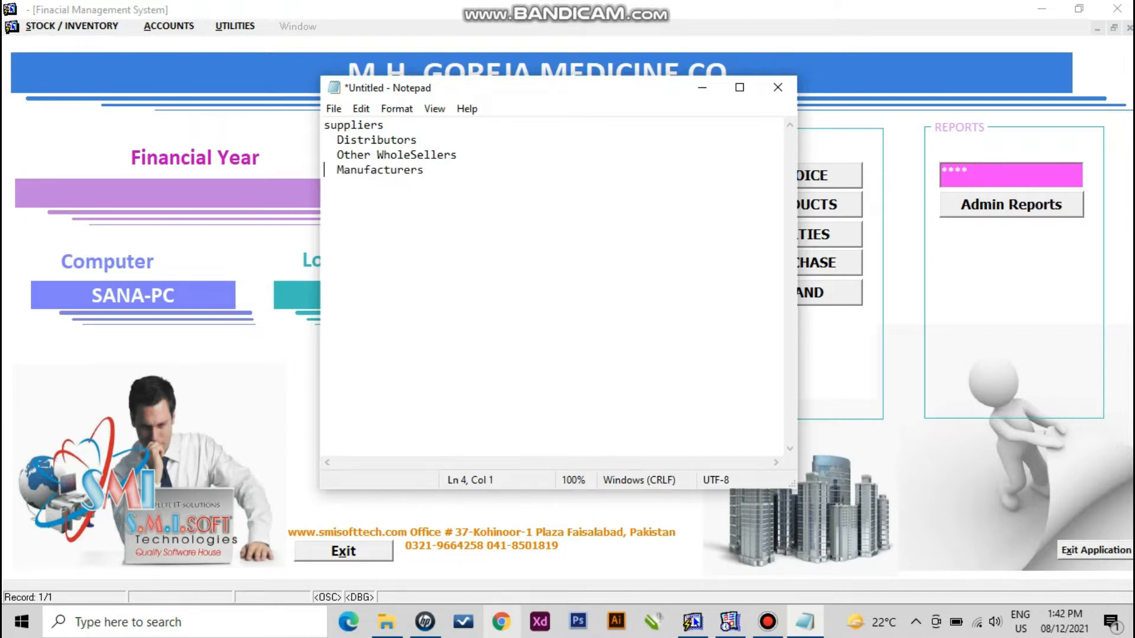
{"action": "key", "text": "Up"}
{"action": "key", "text": "Up"}
{"action": "key", "text": "Up"}
{"action": "key", "text": "Delete"}
{"action": "type", "text": "S"}
{"action": "key", "text": "End"}
{"action": "type", "text": "100000"}
{"action": "key", "text": "BackSpace"}
- Add 'Buyers 20000' with sub-lines 'To Whom We Sell' and 'CityWise Areawise'
{"action": "key", "text": "Down"}
{"action": "key", "text": "Down"}
{"action": "key", "text": "Down"}
{"action": "key", "text": "Down"}
{"action": "type", "text": "Buyers"}
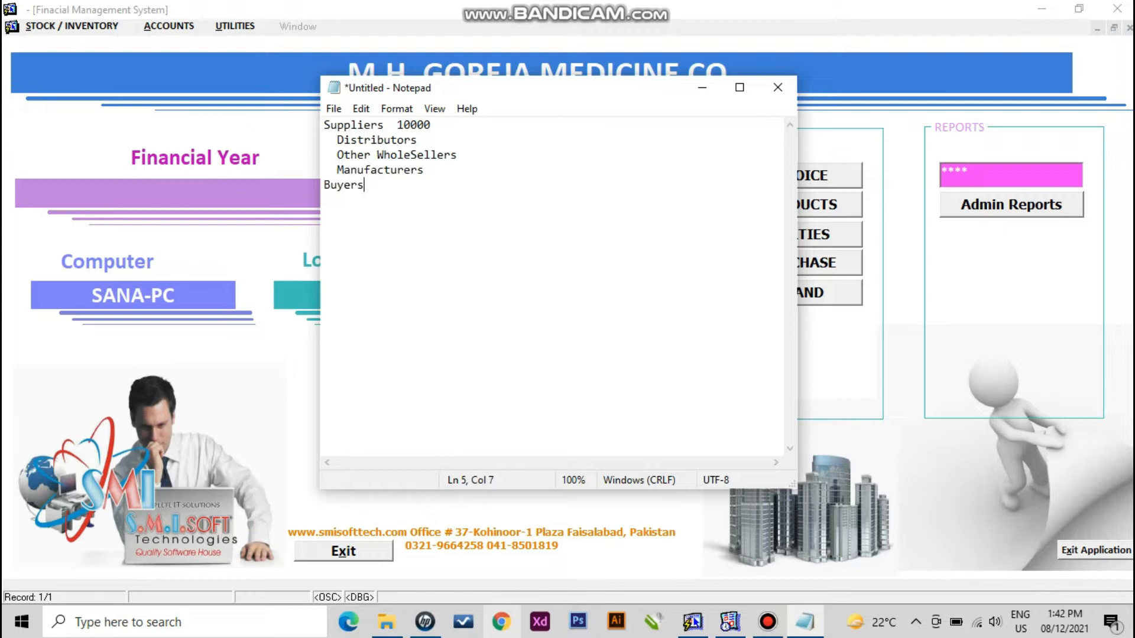
{"action": "type", "text": " 200000"}
{"action": "key", "text": "BackSpace"}
{"action": "key", "text": "Return"}
{"action": "type", "text": "To Whom"}
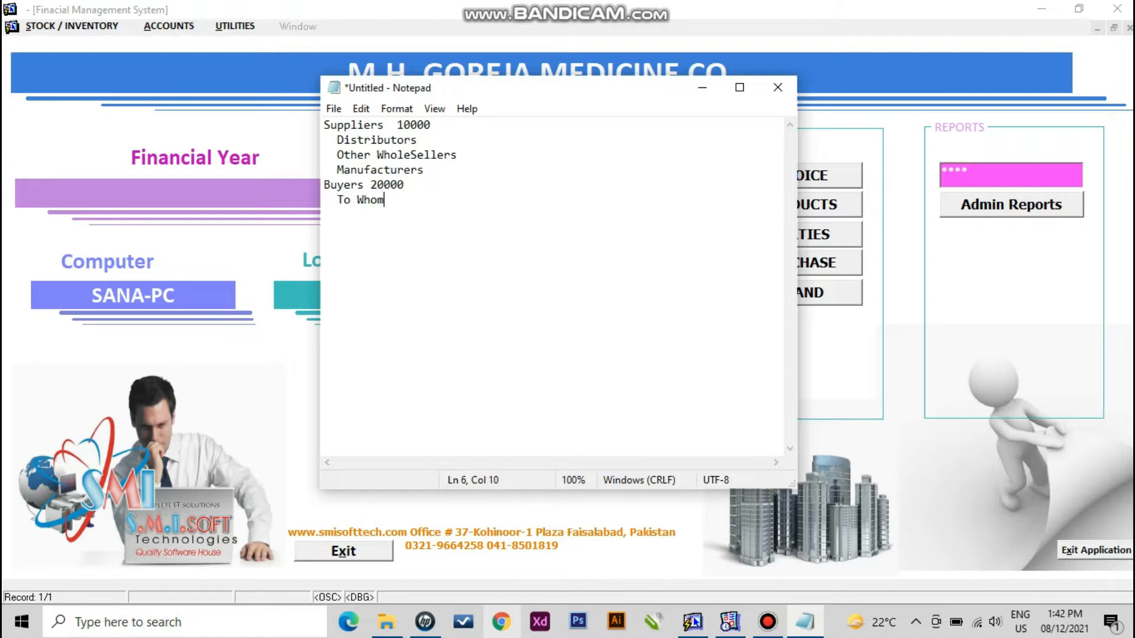
{"action": "type", "text": " We Sell"}
{"action": "key", "text": "Return"}
{"action": "type", "text": "CityWise "}
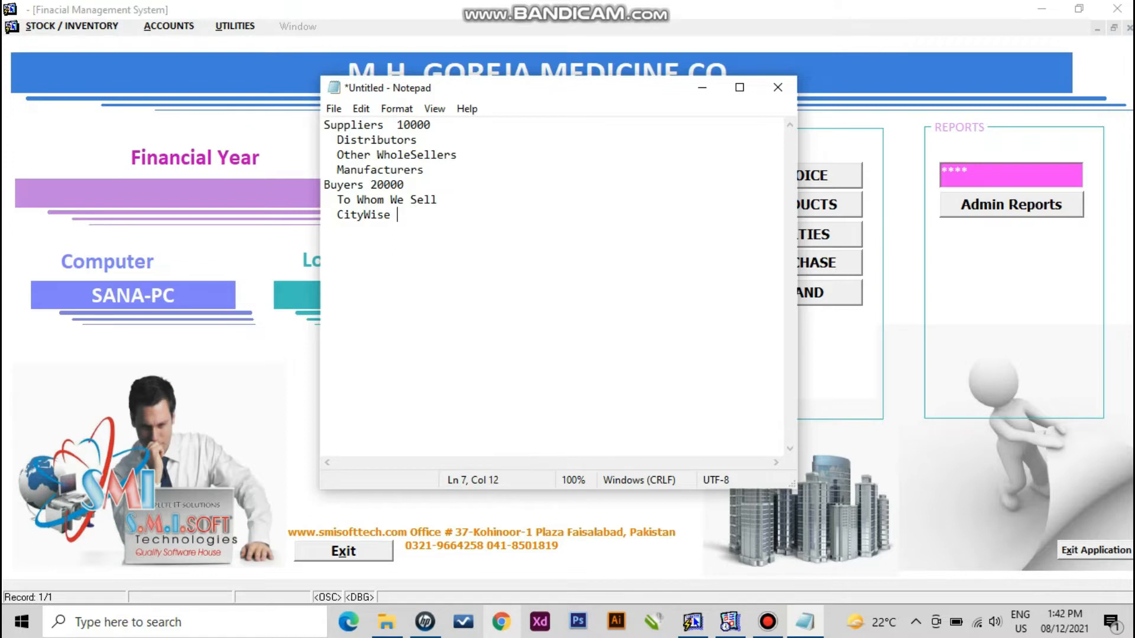
{"action": "type", "text": "AreawISE"}
{"action": "key", "text": "BackSpace"}
{"action": "key", "text": "BackSpace"}
{"action": "key", "text": "BackSpace"}
{"action": "type", "text": "ise"}
{"action": "key", "text": "Return"}
{"action": "key", "text": "Return"}
{"action": "key", "text": "Return"}
- Add a 'Products' heading with the line 'Then Name of Medicine Which We Buy & Sell'
{"action": "type", "text": "P"}
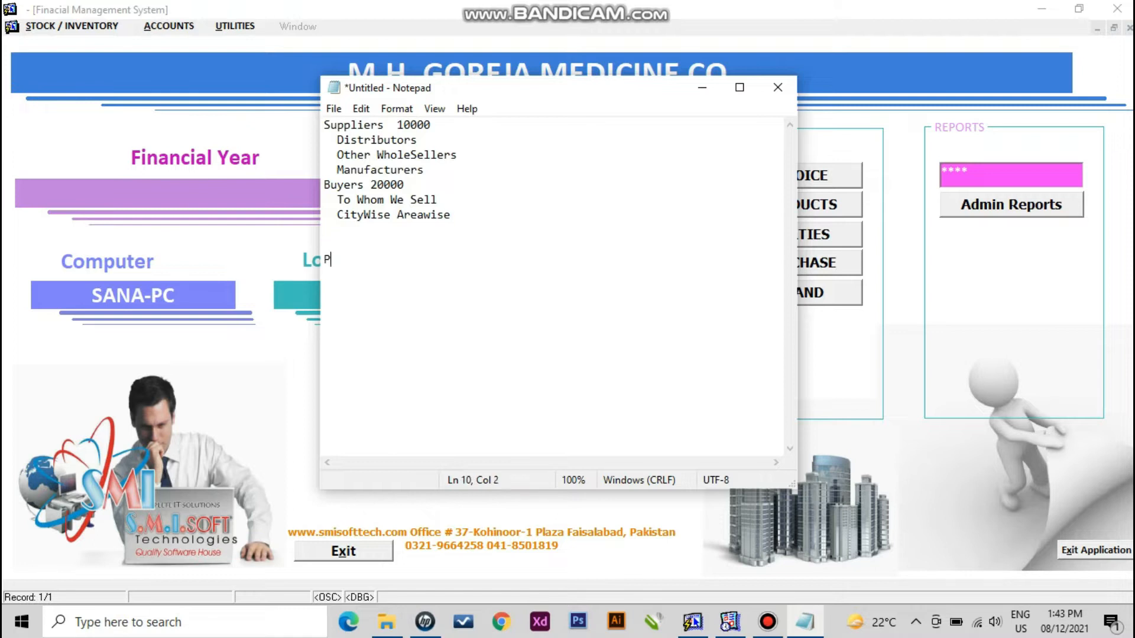
{"action": "type", "text": "roducts"}
{"action": "key", "text": "Return"}
{"action": "type", "text": "EW"}
{"action": "key", "text": "BackSpace"}
{"action": "key", "text": "BackSpace"}
{"action": "type", "text": "W"}
{"action": "key", "text": "BackSpace"}
{"action": "type", "text": "Then Name of "}
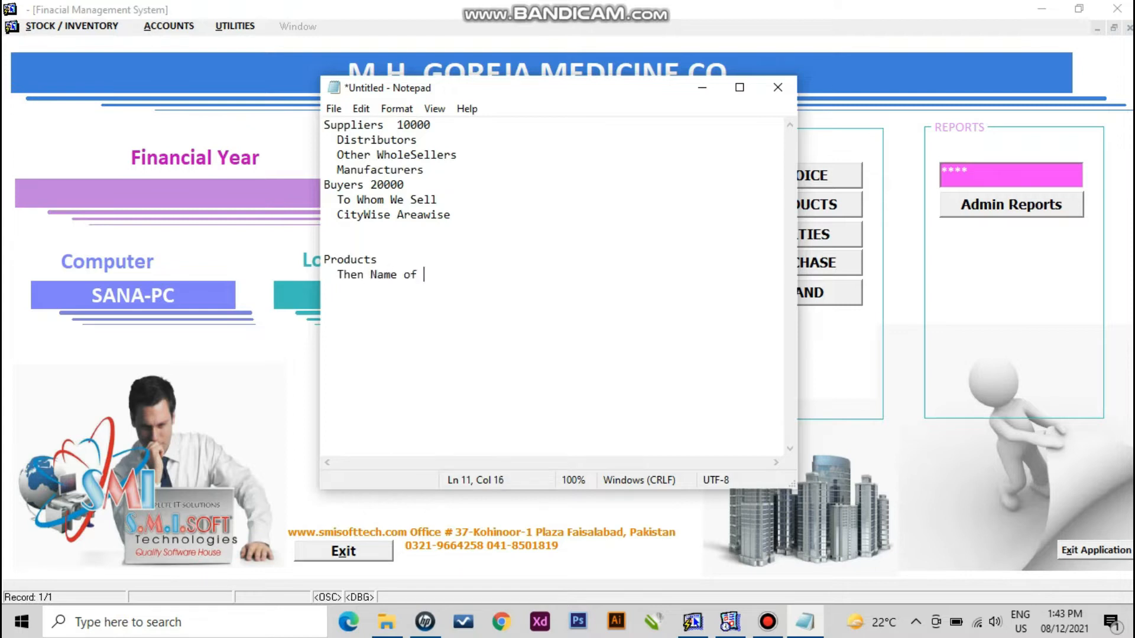
{"action": "type", "text": "Medicine Which W"}
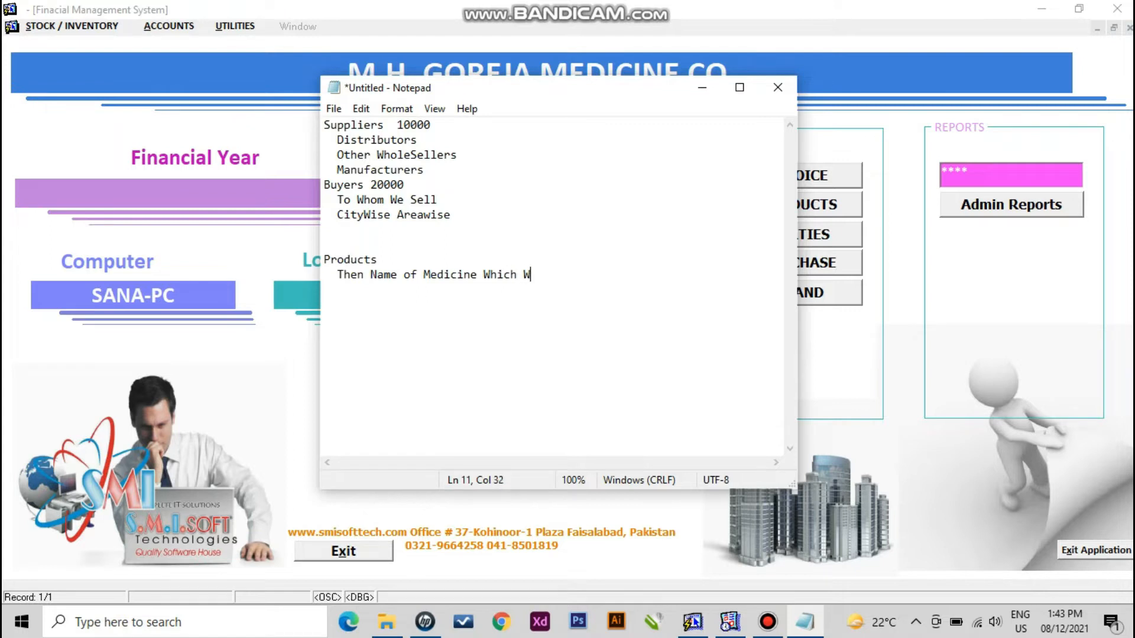
{"action": "type", "text": "e Buy & Sell"}
{"action": "key", "text": "Return"}
{"action": "key", "text": "Return"}
{"action": "key", "text": "Return"}
- Add 'Manufacutrers' with the line 'The Brand name and Companies whom Manufacture The Products'
{"action": "type", "text": "Manufac"}
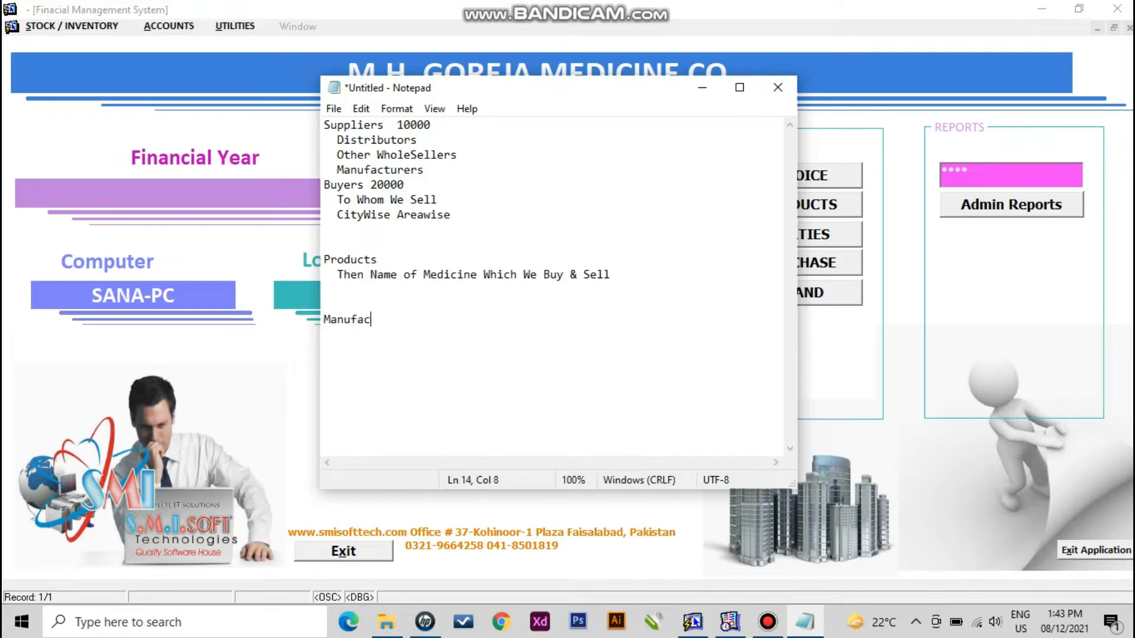
{"action": "type", "text": "utrers"}
{"action": "key", "text": "Return"}
{"action": "type", "text": "The Brand"}
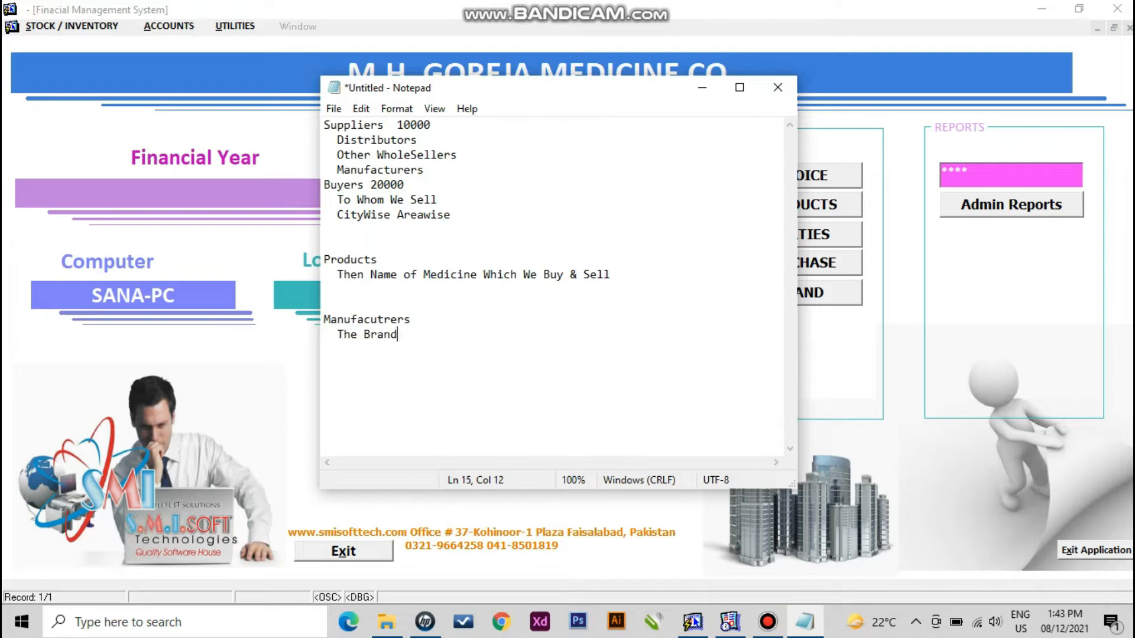
{"action": "type", "text": " name and Companies "}
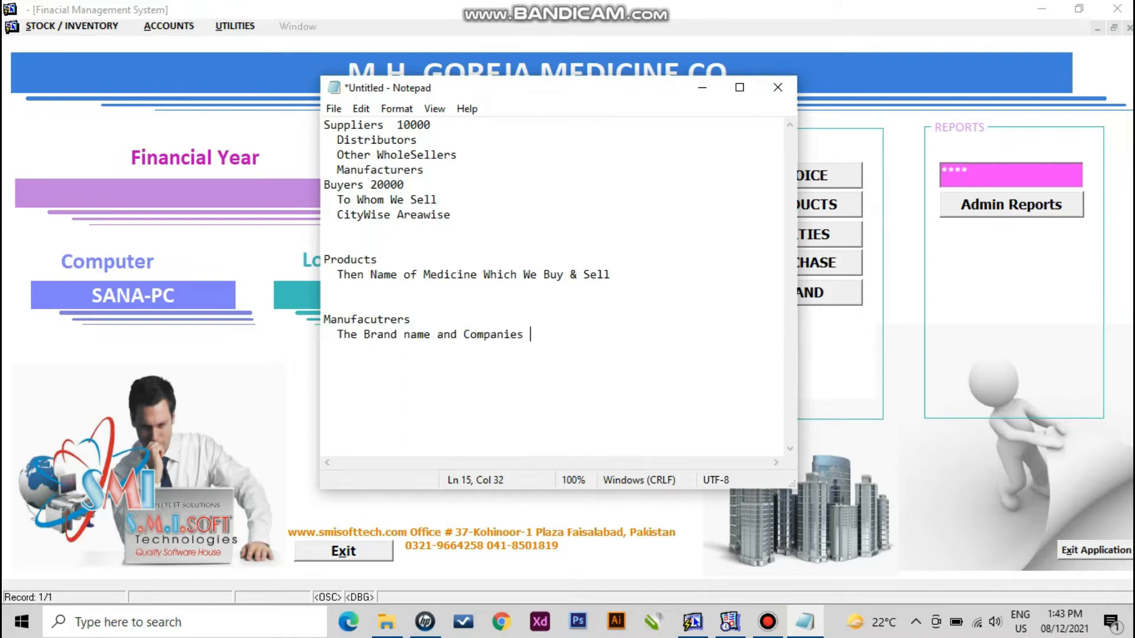
{"action": "type", "text": "whom Manufactur"}
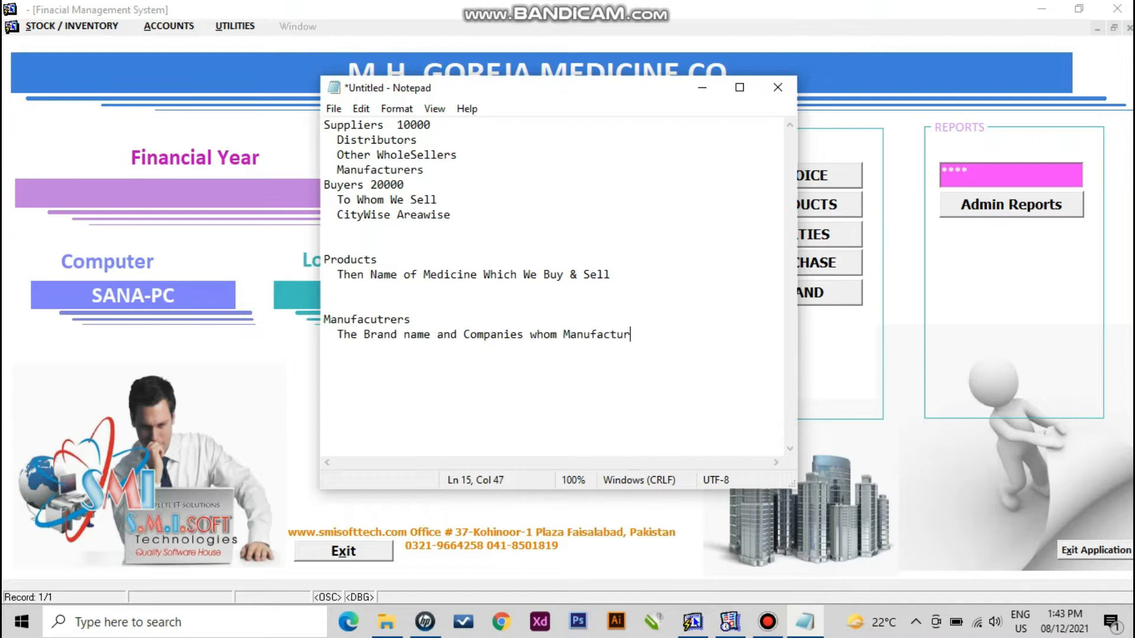
{"action": "type", "text": "e The Products"}
- Highlight the Suppliers, Distributors, Other WholeSellers and Manufacturers lines while explaining them
{"action": "left_click_drag", "start_coordinate": [453, 215], "coordinate": [418, 215]}
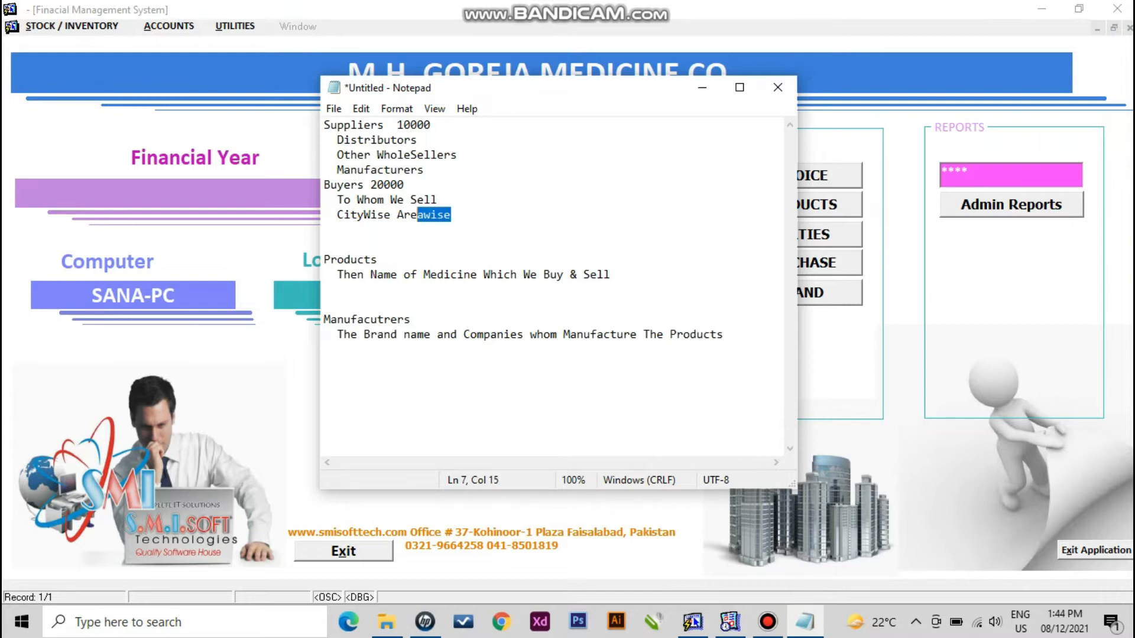
{"action": "left_click_drag", "start_coordinate": [431, 125], "coordinate": [324, 124]}
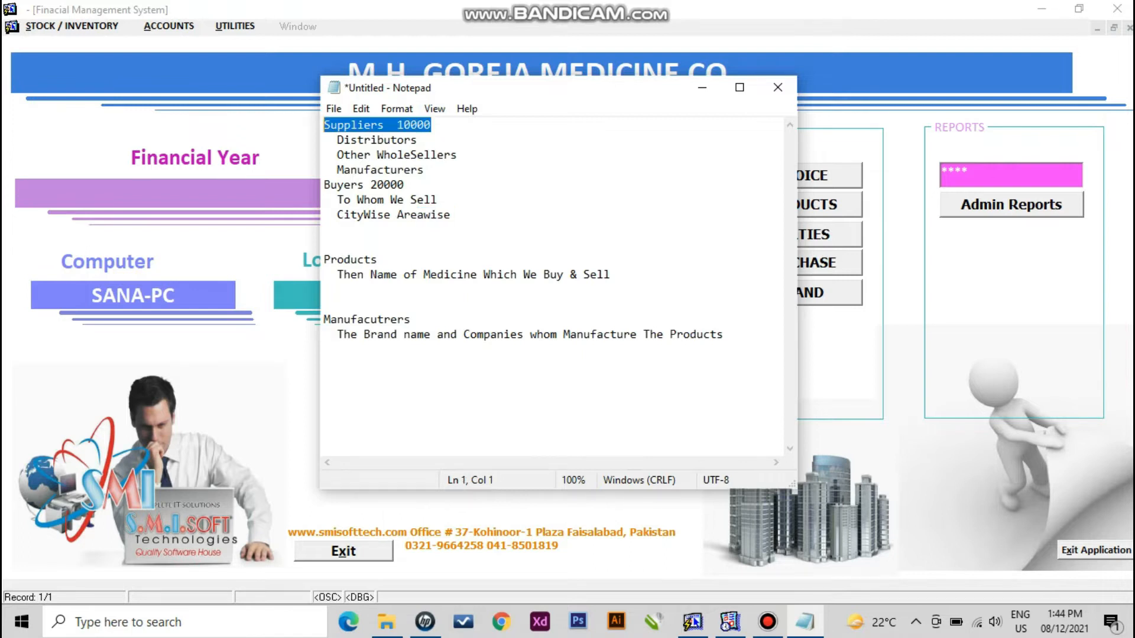
{"action": "left_click_drag", "start_coordinate": [418, 140], "coordinate": [358, 140]}
{"action": "left_click_drag", "start_coordinate": [457, 154], "coordinate": [337, 155]}
{"action": "left_click_drag", "start_coordinate": [424, 169], "coordinate": [337, 170]}
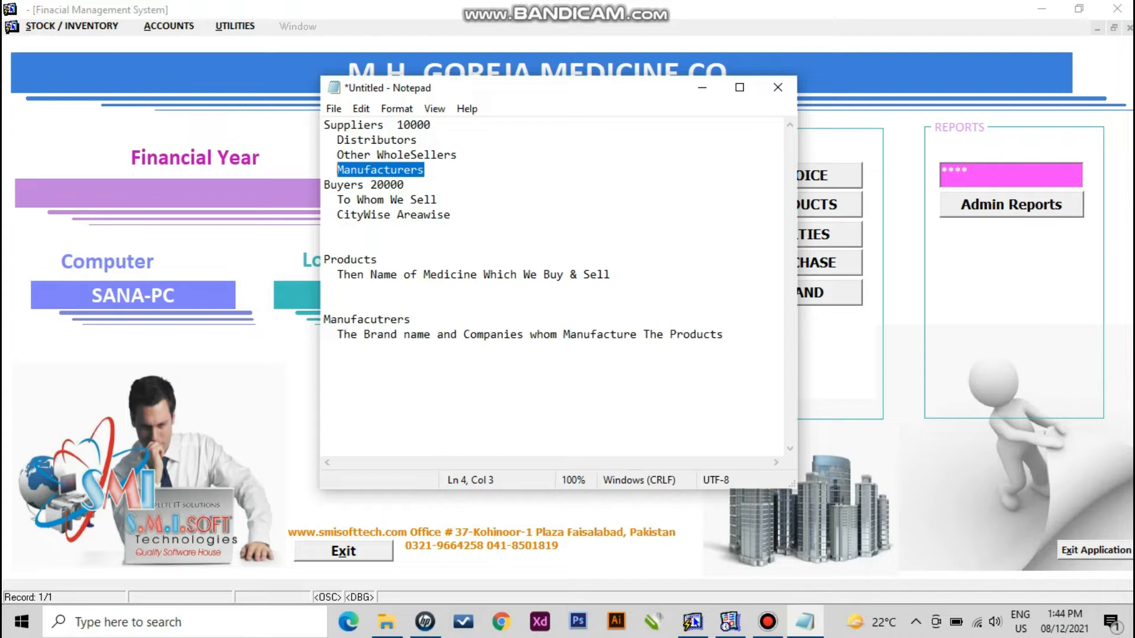
- Append '(A/c Payabale)' to Suppliers 10000 and '(A/c Receiveable)' to Buyers 20000
{"action": "left_click", "coordinate": [432, 125]}
{"action": "type", "text": "(A/c Payabale)"}
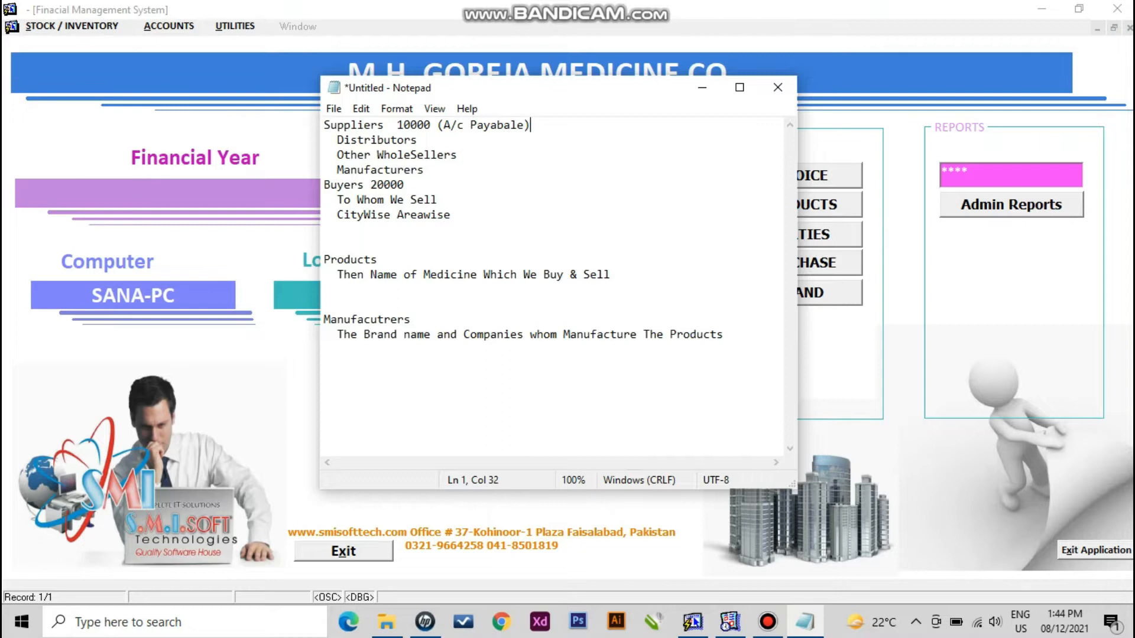
{"action": "left_click", "coordinate": [405, 185]}
{"action": "type", "text": "(A/c Recable)eive"}
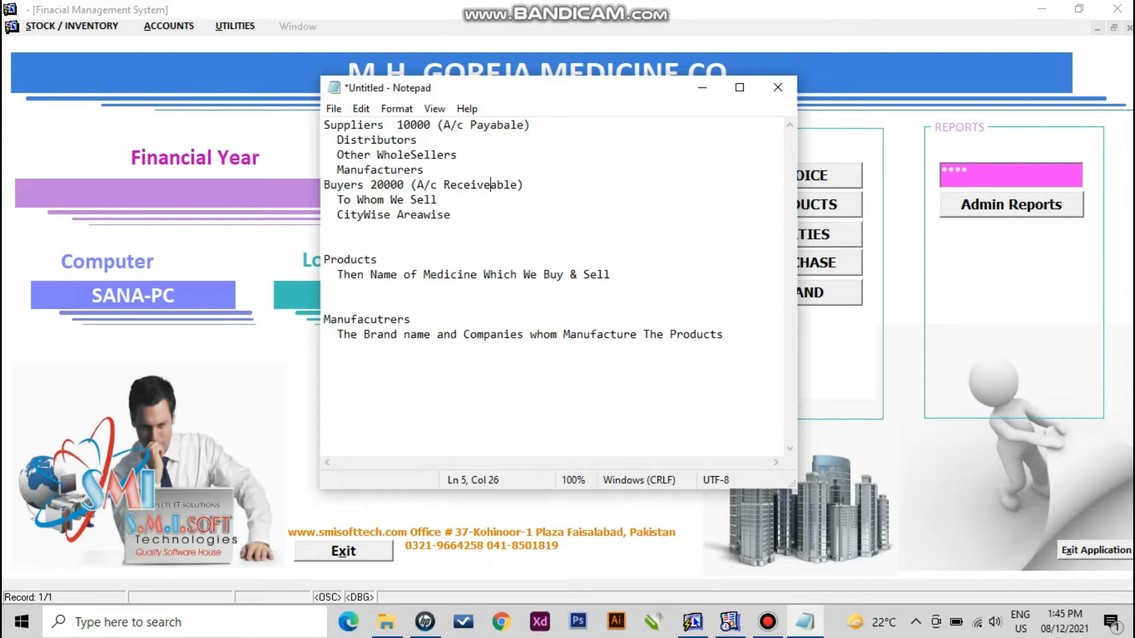
- Move the two Manufacturers lines from the bottom to the top of the note
{"action": "left_click_drag", "start_coordinate": [724, 335], "coordinate": [324, 320]}
{"action": "key", "text": "ctrl+c"}
{"action": "key", "text": "Delete"}
{"action": "key", "text": "ctrl+Home"}
{"action": "key", "text": "Return"}
{"action": "key", "text": "Return"}
{"action": "key", "text": "ctrl+Home"}
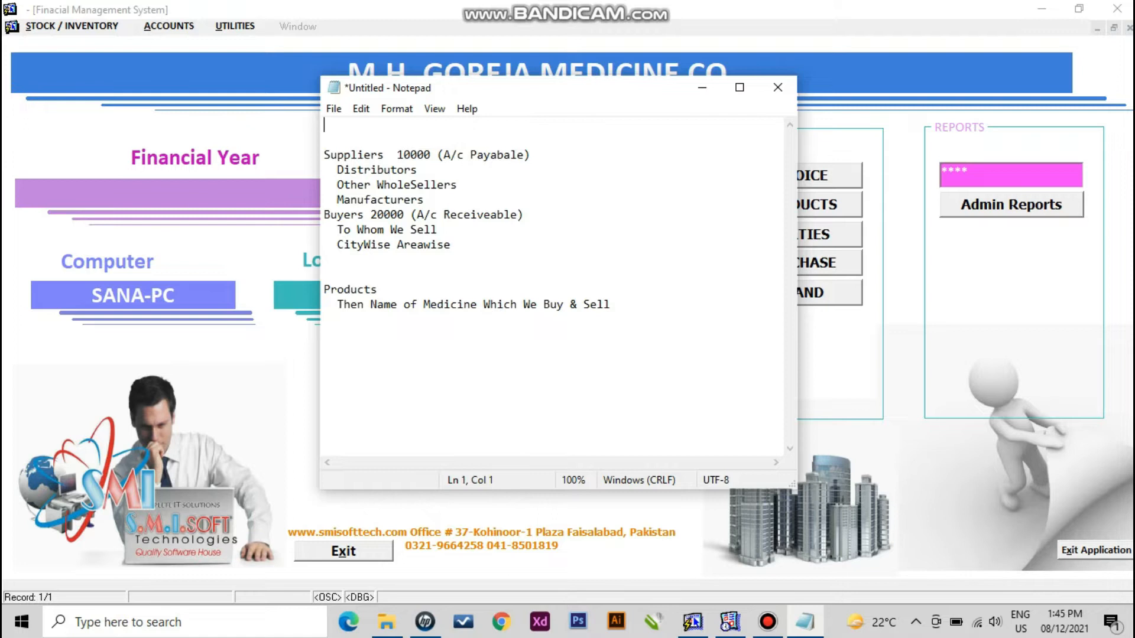
{"action": "key", "text": "ctrl+v"}
- Move the Products lines under Manufacturers with blank lines around them, then return to the pharmacy software
{"action": "key", "text": "ctrl+End"}
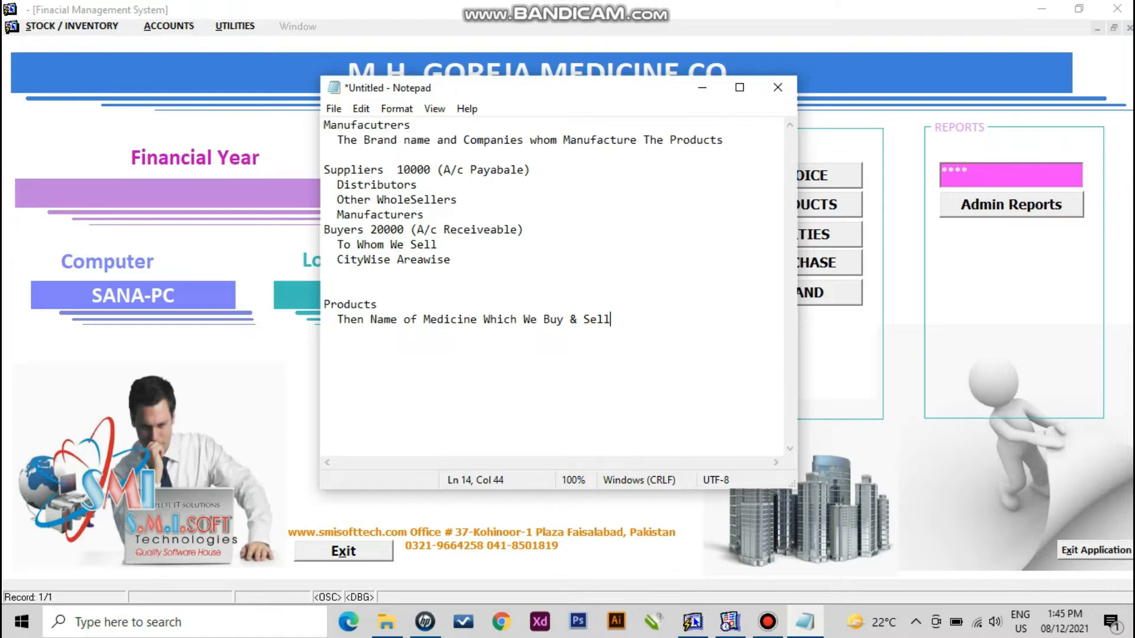
{"action": "key", "text": "shift+Up"}
{"action": "key", "text": "shift+Home"}
{"action": "key", "text": "ctrl+x"}
{"action": "key", "text": "ctrl+Home"}
{"action": "key", "text": "Down"}
{"action": "key", "text": "Down"}
{"action": "key", "text": "ctrl+v"}
{"action": "key", "text": "Return"}
{"action": "key", "text": "Up"}
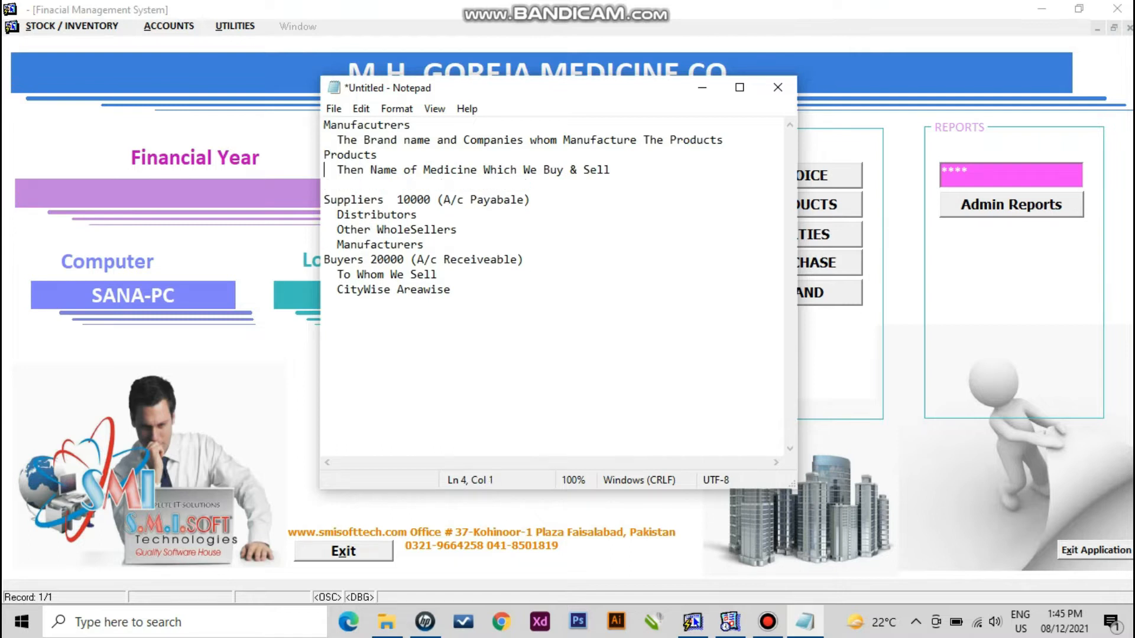
{"action": "key", "text": "Up"}
{"action": "key", "text": "Return"}
{"action": "key", "text": "Down"}
{"action": "key", "text": "Down"}
{"action": "key", "text": "Down"}
{"action": "key", "text": "Down"}
{"action": "key", "text": "Down"}
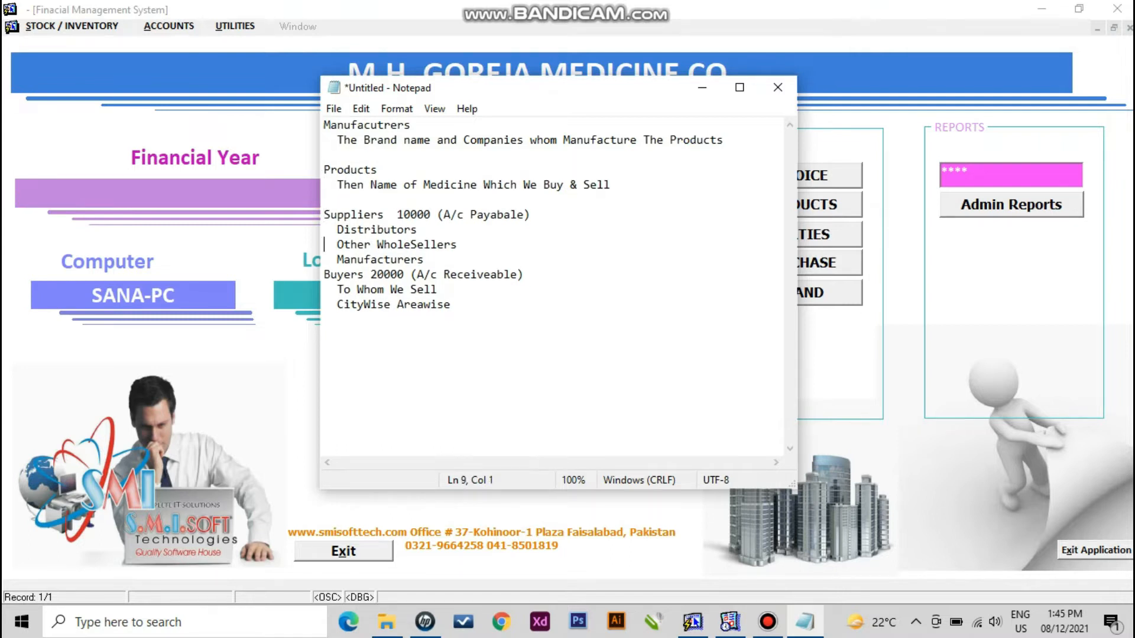
{"action": "key", "text": "alt+Tab"}
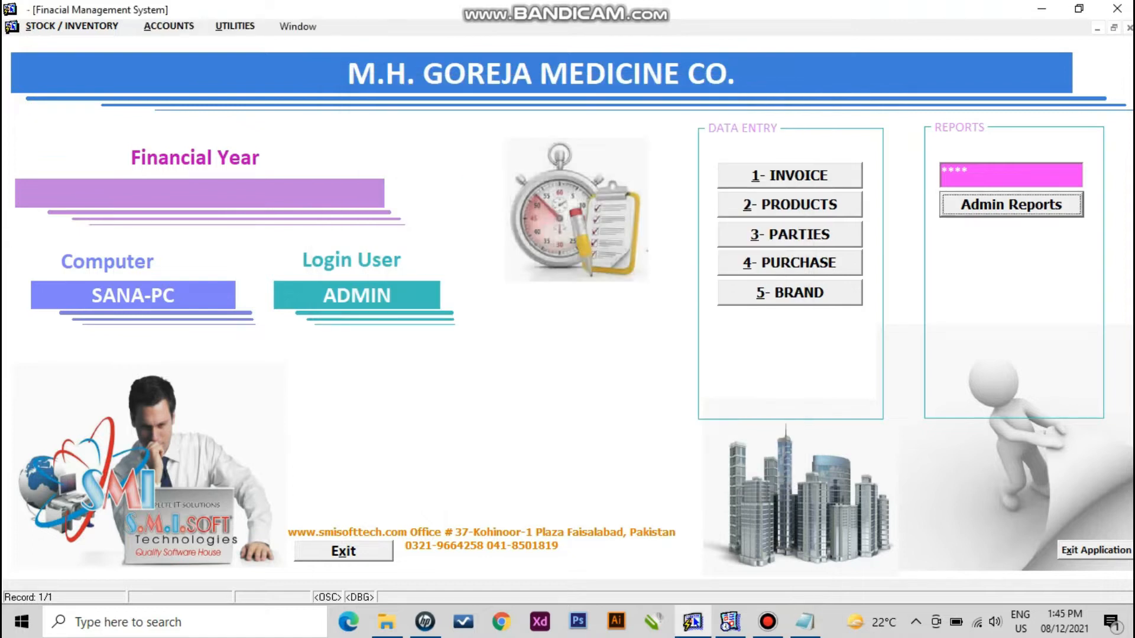
- Open the Manufacturer/Principal Entry form, list saved companies and browse from MERCK SHARP & DOME to BIO PHARMA
{"action": "key", "text": "alt+5"}
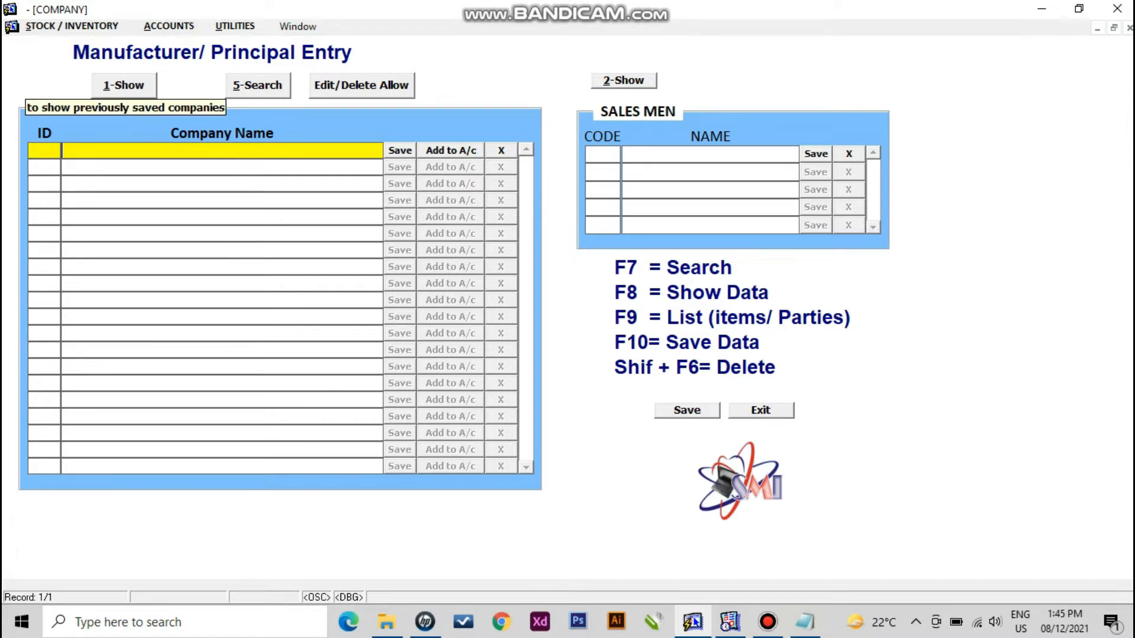
{"action": "left_click", "coordinate": [123, 86]}
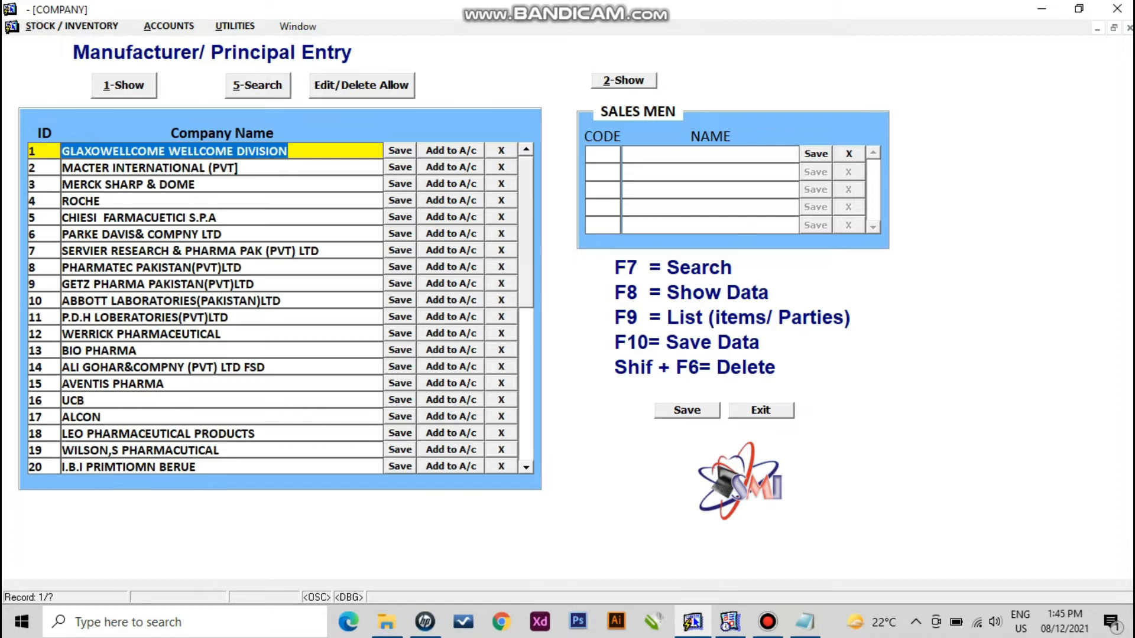
{"action": "left_click", "coordinate": [64, 185]}
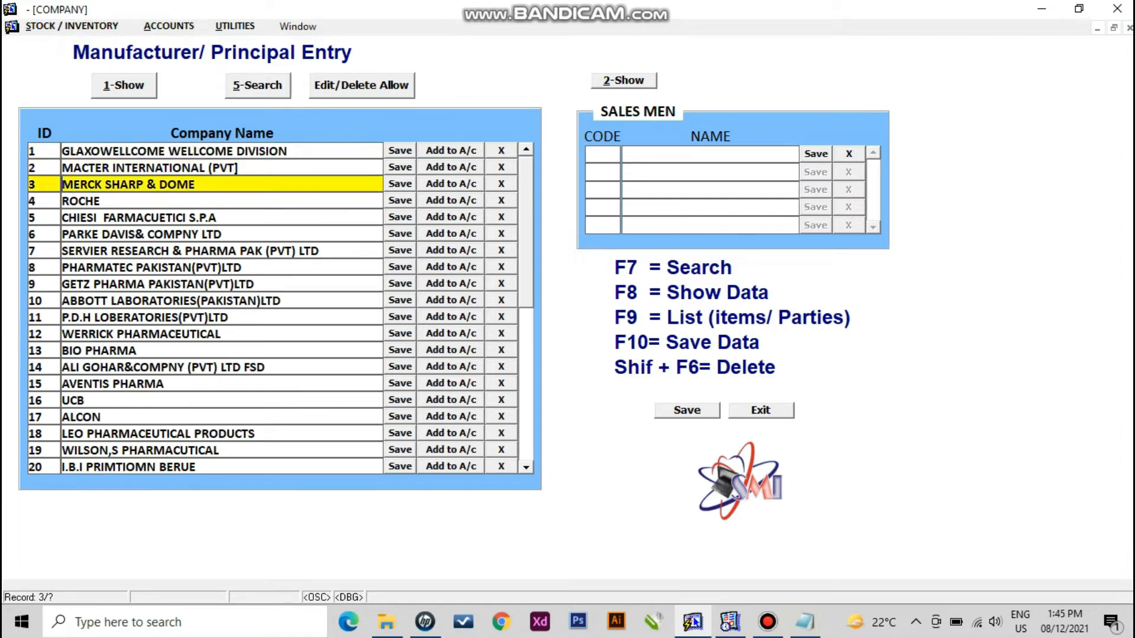
{"action": "key", "text": "Down"}
{"action": "key", "text": "Down"}
{"action": "key", "text": "Down"}
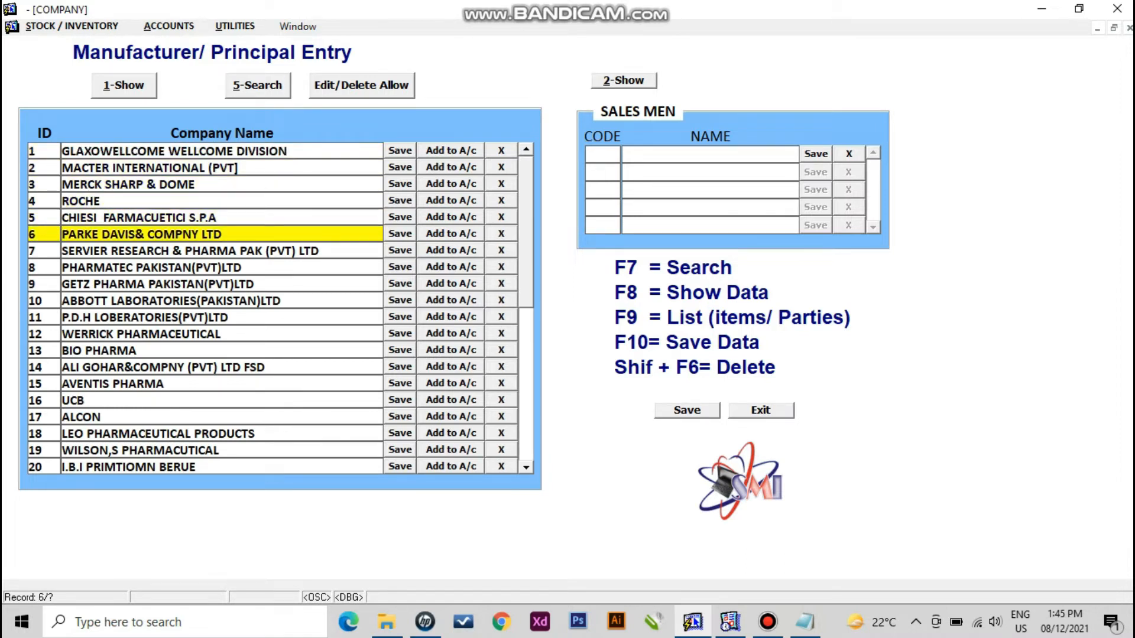
{"action": "key", "text": "Down"}
{"action": "key", "text": "Down"}
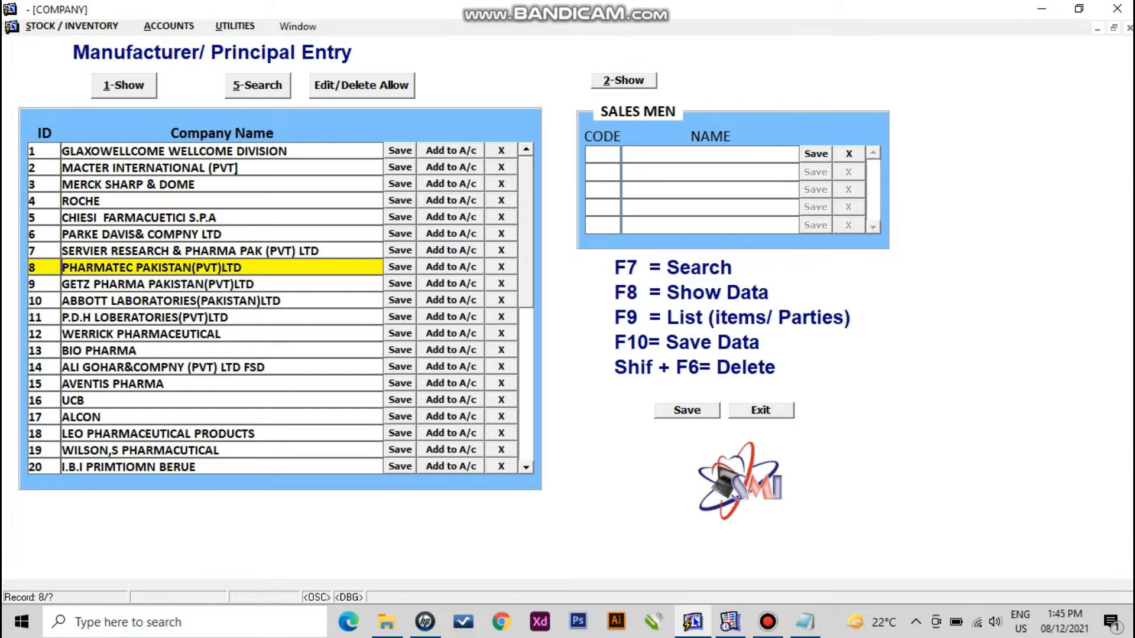
{"action": "key", "text": "Down"}
{"action": "key", "text": "Down"}
{"action": "key", "text": "Down"}
{"action": "key", "text": "Down"}
{"action": "key", "text": "Down"}
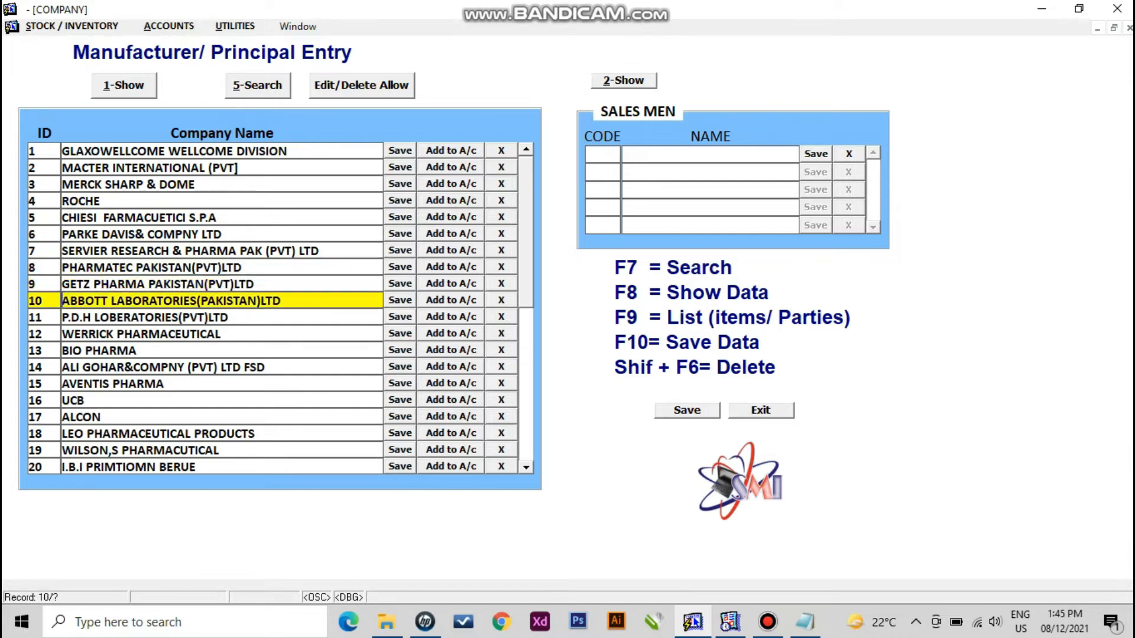
- Jump to the last company and try editing the protected name GENETICS PHARMA 2%
{"action": "key", "text": "Page_Down"}
{"action": "key", "text": "Page_Down"}
{"action": "key", "text": "Page_Down"}
{"action": "key", "text": "Page_Down"}
{"action": "key", "text": "Page_Down"}
{"action": "key", "text": "Page_Down"}
{"action": "key", "text": "Page_Down"}
{"action": "key", "text": "Page_Down"}
{"action": "key", "text": "Page_Down"}
{"action": "key", "text": "Page_Down"}
{"action": "key", "text": "Page_Down"}
{"action": "key", "text": "Page_Down"}
{"action": "key", "text": "Page_Down"}
{"action": "key", "text": "Page_Down"}
{"action": "key", "text": "Page_Down"}
{"action": "key", "text": "Page_Down"}
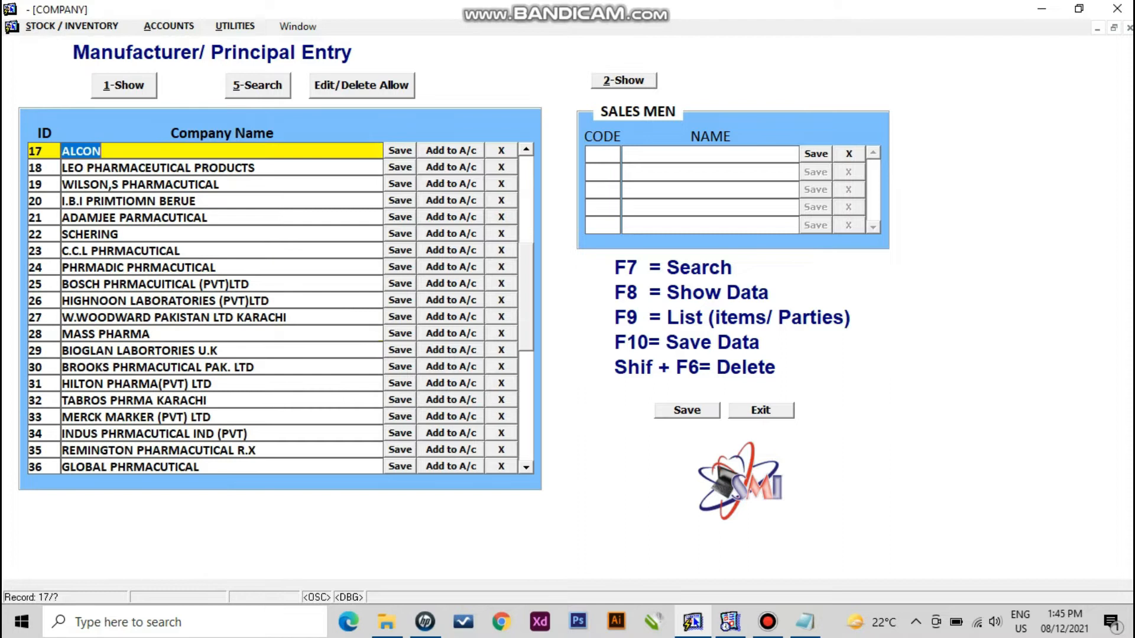
{"action": "key", "text": "Up"}
{"action": "key", "text": "Up"}
{"action": "key", "text": "Up"}
{"action": "key", "text": "Up"}
{"action": "key", "text": "Up"}
{"action": "key", "text": "Up"}
{"action": "key", "text": "Up"}
{"action": "key", "text": "Up"}
{"action": "key", "text": "Up"}
{"action": "key", "text": "Up"}
{"action": "key", "text": "Up"}
{"action": "key", "text": "Up"}
{"action": "key", "text": "Up"}
{"action": "key", "text": "Up"}
{"action": "key", "text": "Up"}
{"action": "key", "text": "Up"}
{"action": "key", "text": "Up"}
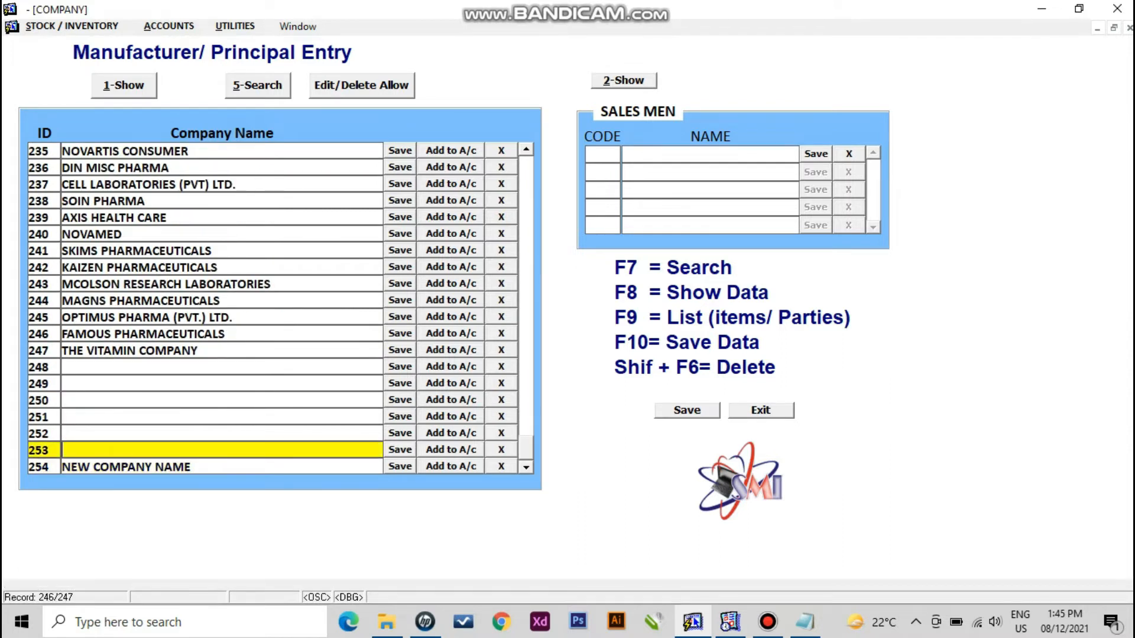
{"action": "key", "text": "Up"}
{"action": "key", "text": "Up"}
{"action": "key", "text": "Up"}
{"action": "key", "text": "Up"}
{"action": "key", "text": "Up"}
{"action": "key", "text": "Up"}
{"action": "key", "text": "Up"}
{"action": "key", "text": "Up"}
{"action": "key", "text": "Up"}
{"action": "key", "text": "Up"}
{"action": "key", "text": "Up"}
{"action": "key", "text": "Up"}
{"action": "key", "text": "Up"}
{"action": "key", "text": "Up"}
{"action": "key", "text": "Up"}
{"action": "key", "text": "Up"}
{"action": "key", "text": "Up"}
{"action": "key", "text": "Up"}
{"action": "key", "text": "Up"}
{"action": "key", "text": "Up"}
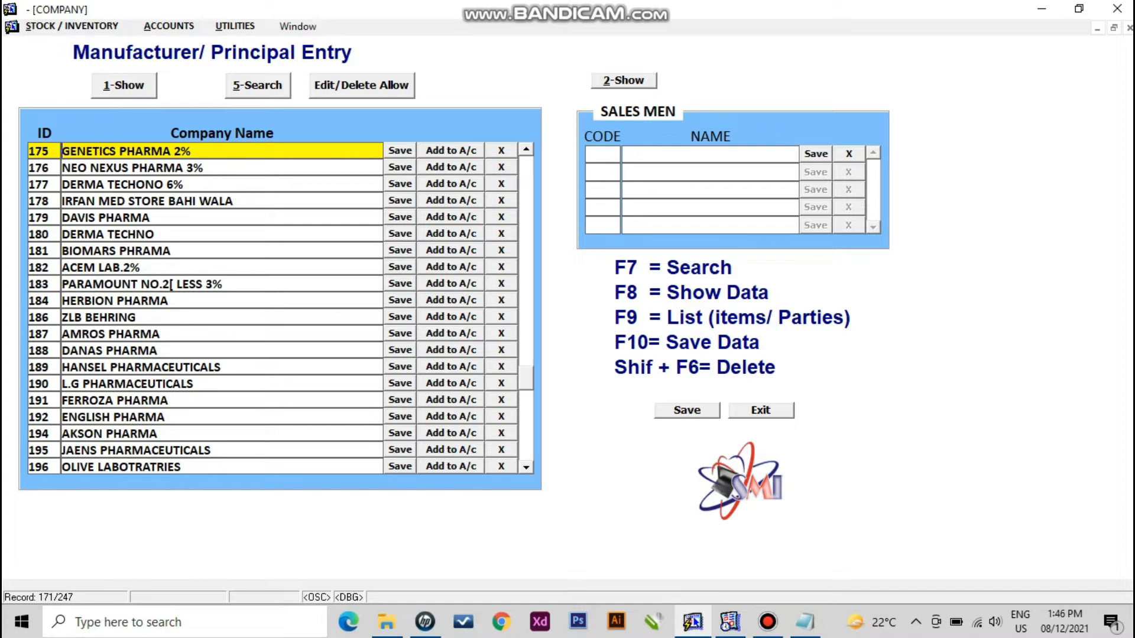
{"action": "key", "text": "End"}
{"action": "key", "text": "BackSpace"}
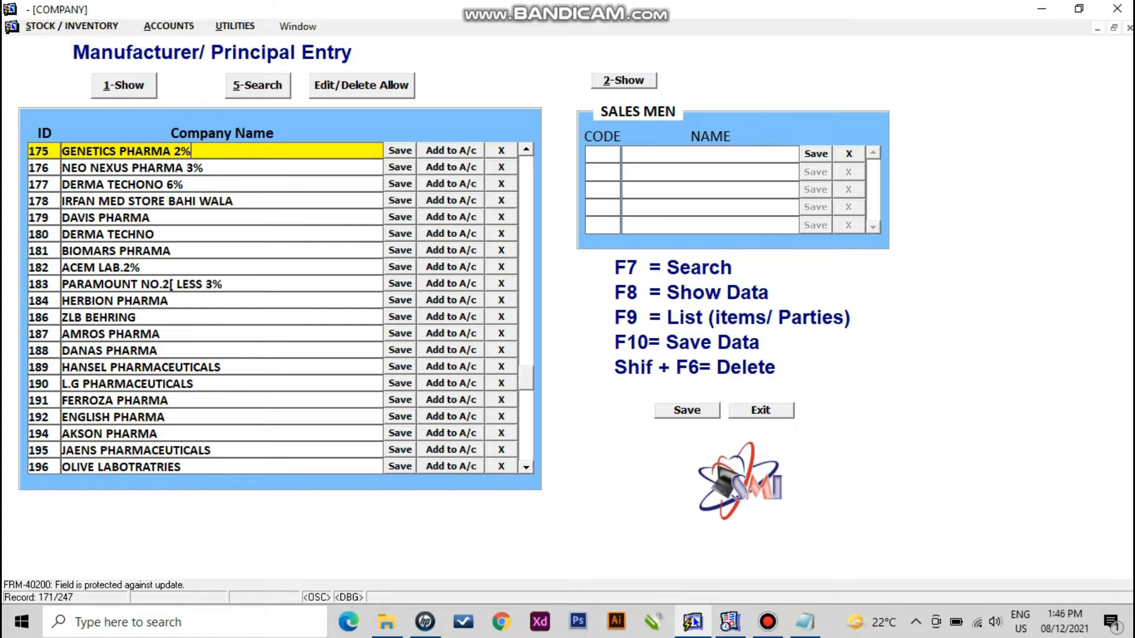
- Delete the empty company rows from 248 to 253, save the list, and search companies for 'gl'
{"action": "left_click_drag", "start_coordinate": [526, 378], "coordinate": [526, 448]}
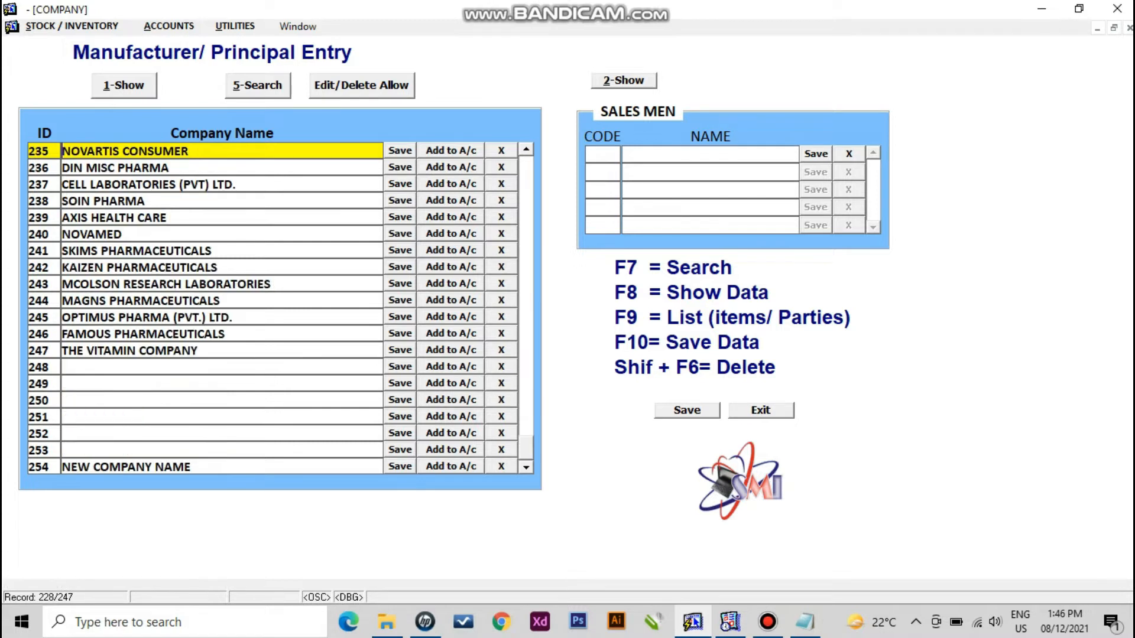
{"action": "left_click", "coordinate": [222, 367]}
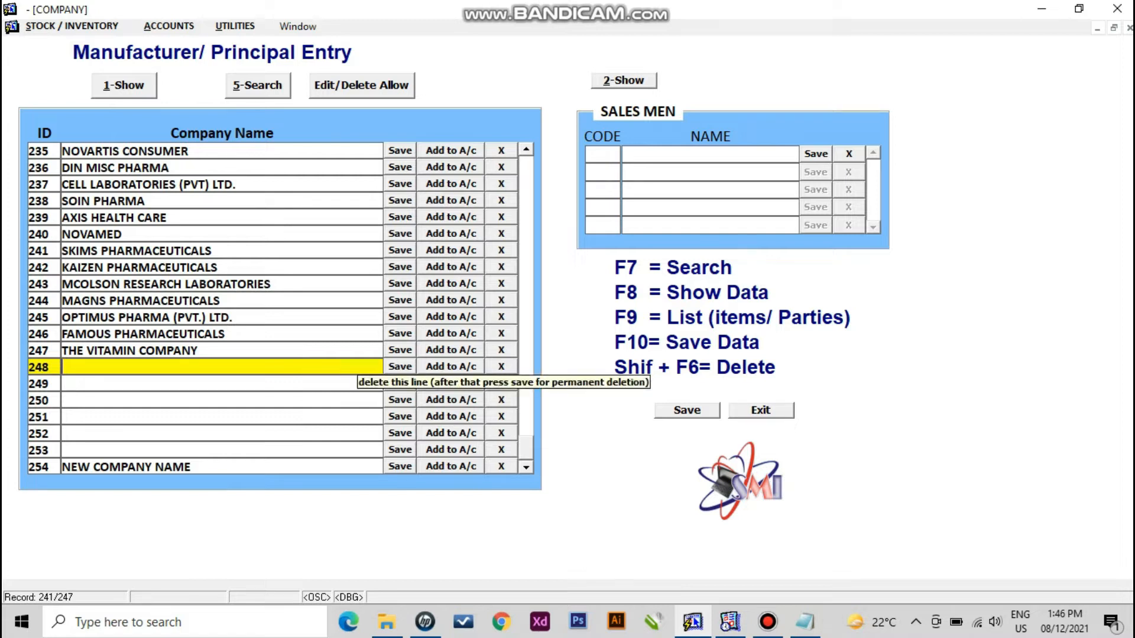
{"action": "key", "text": "shift+F6"}
{"action": "key", "text": "shift+F6"}
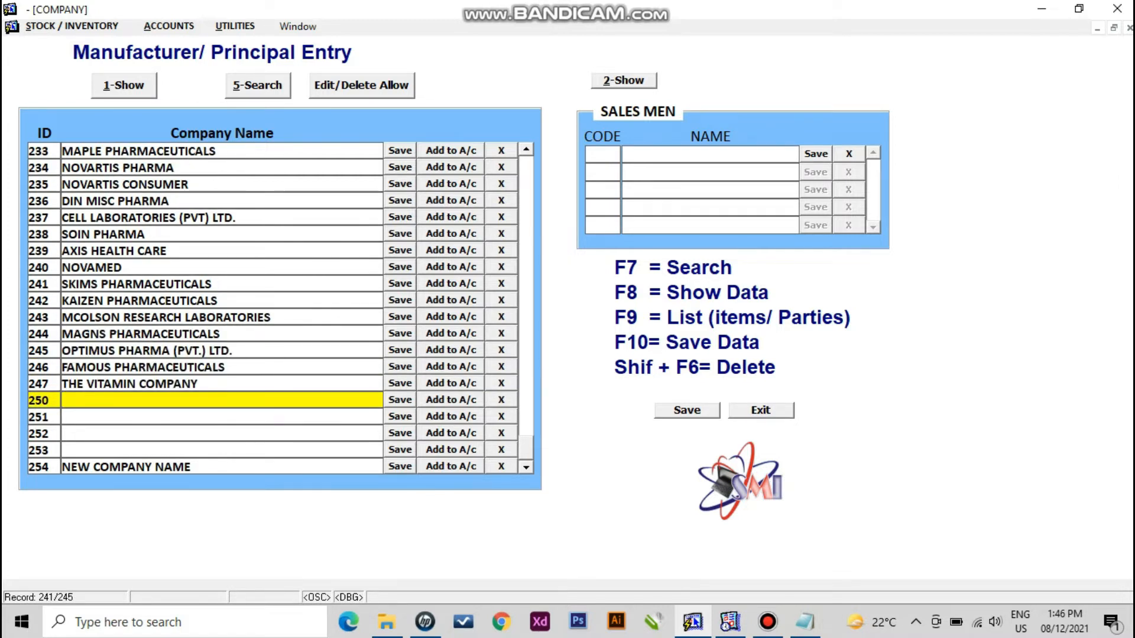
{"action": "key", "text": "shift+F6"}
{"action": "key", "text": "shift+F6"}
{"action": "key", "text": "shift+F6"}
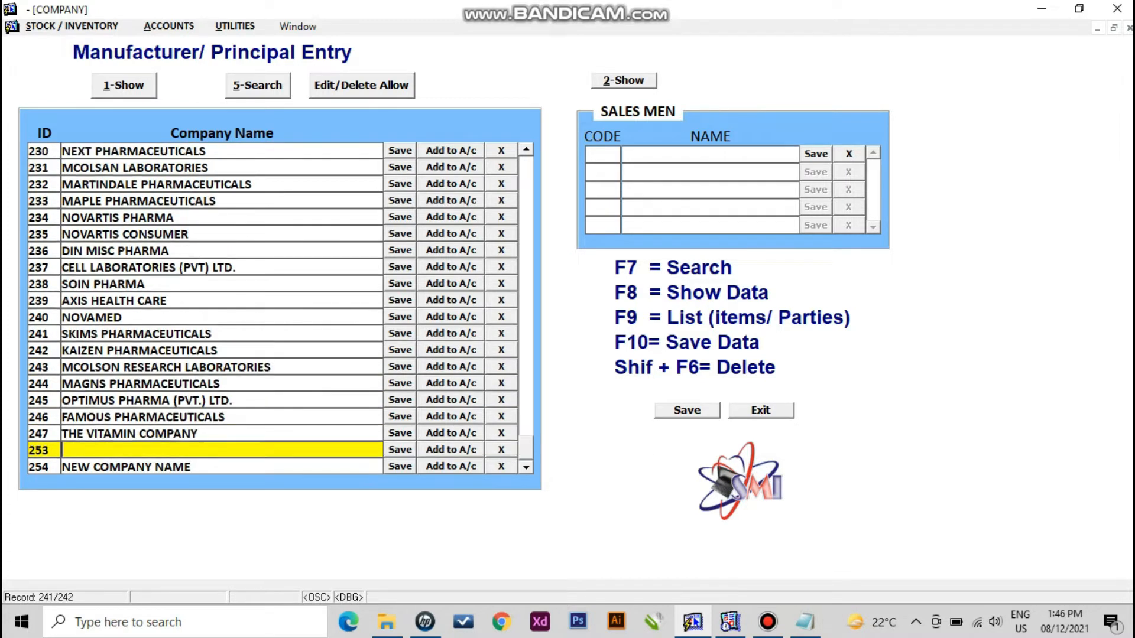
{"action": "key", "text": "shift+F6"}
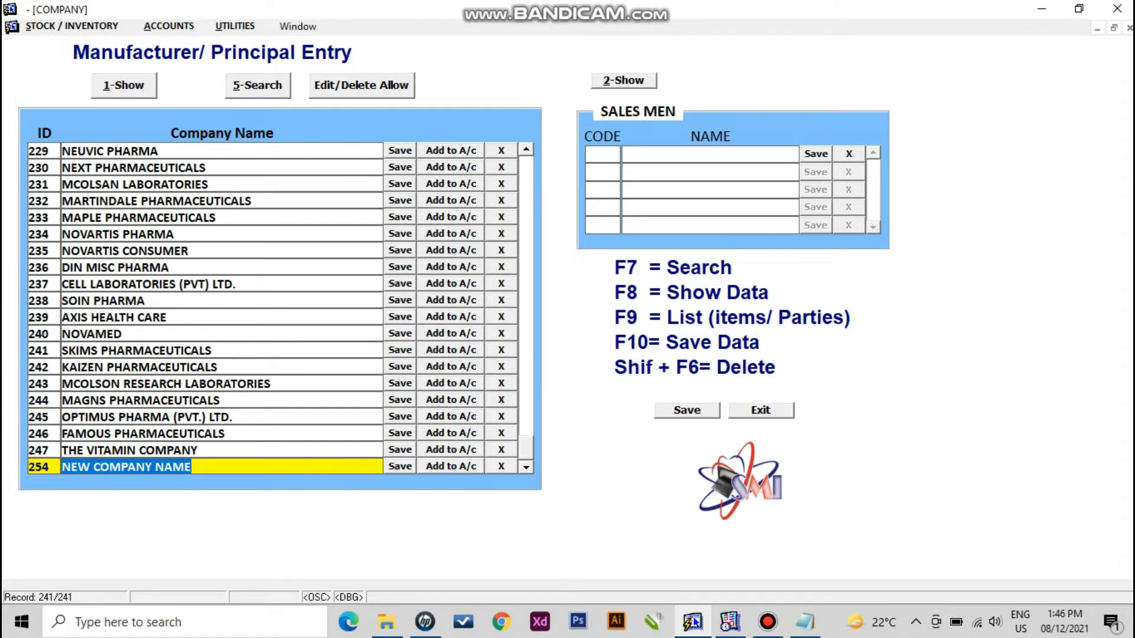
{"action": "key", "text": "F10"}
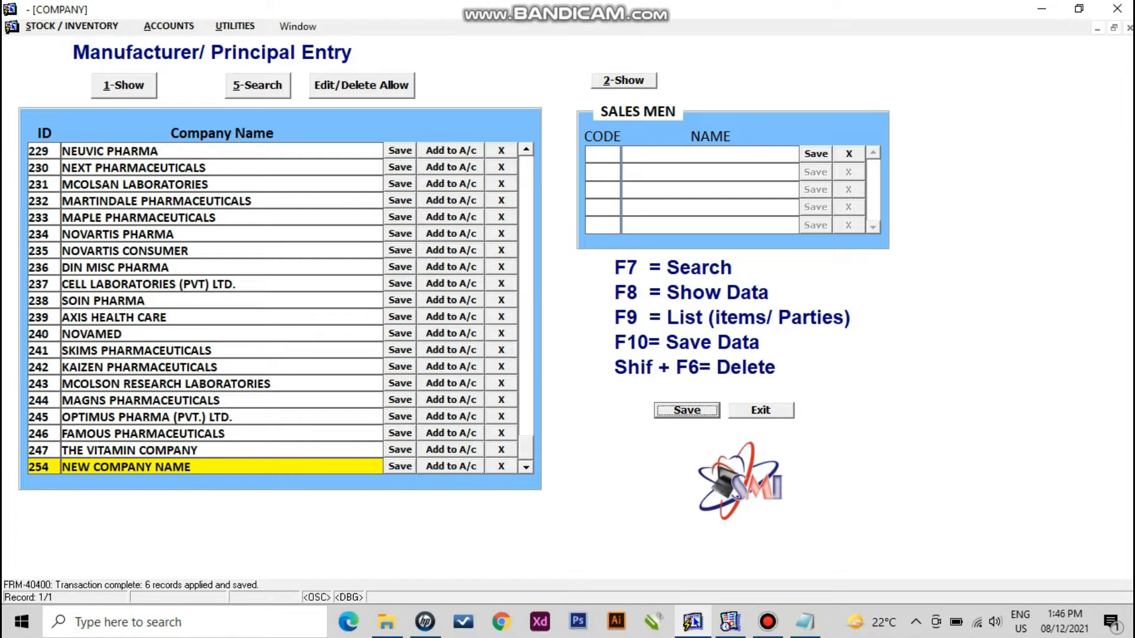
{"action": "key", "text": "alt+5"}
{"action": "type", "text": "gl%"}
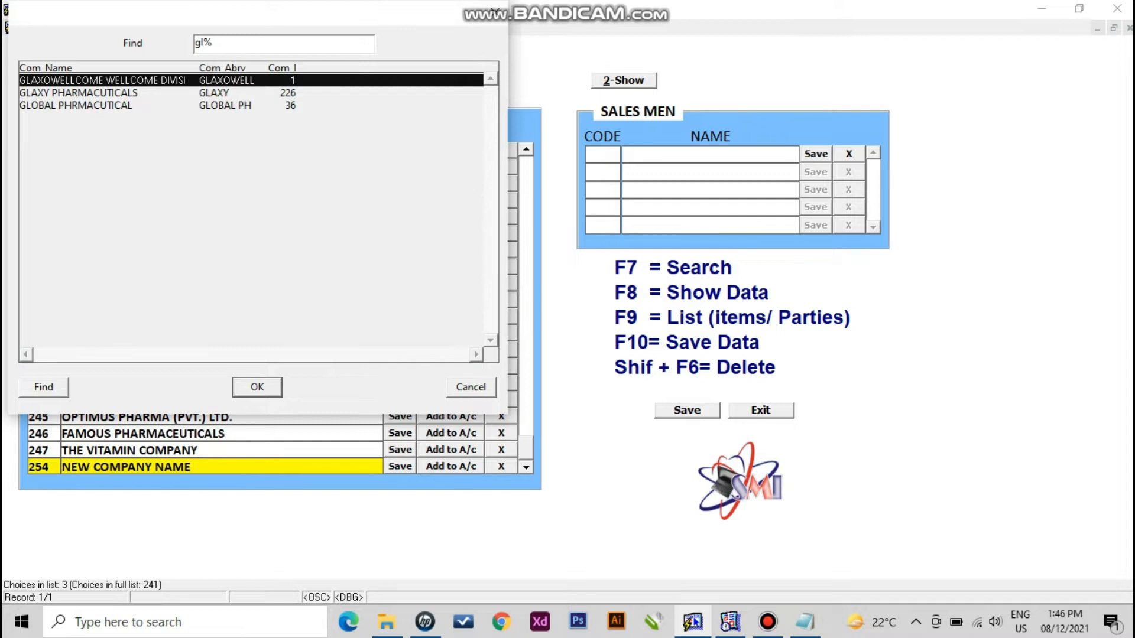
- Load GLOBAL PHRMACUTICAL from the 'gl' results and show the sales men list containing SELF
{"action": "key", "text": "Down"}
{"action": "key", "text": "Down"}
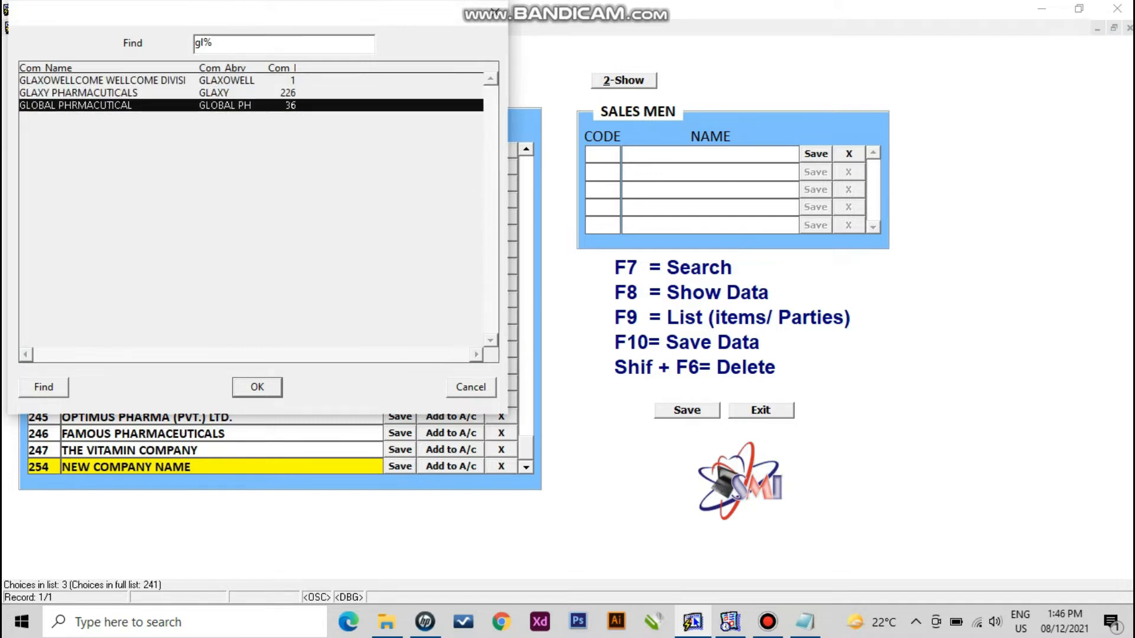
{"action": "key", "text": "Return"}
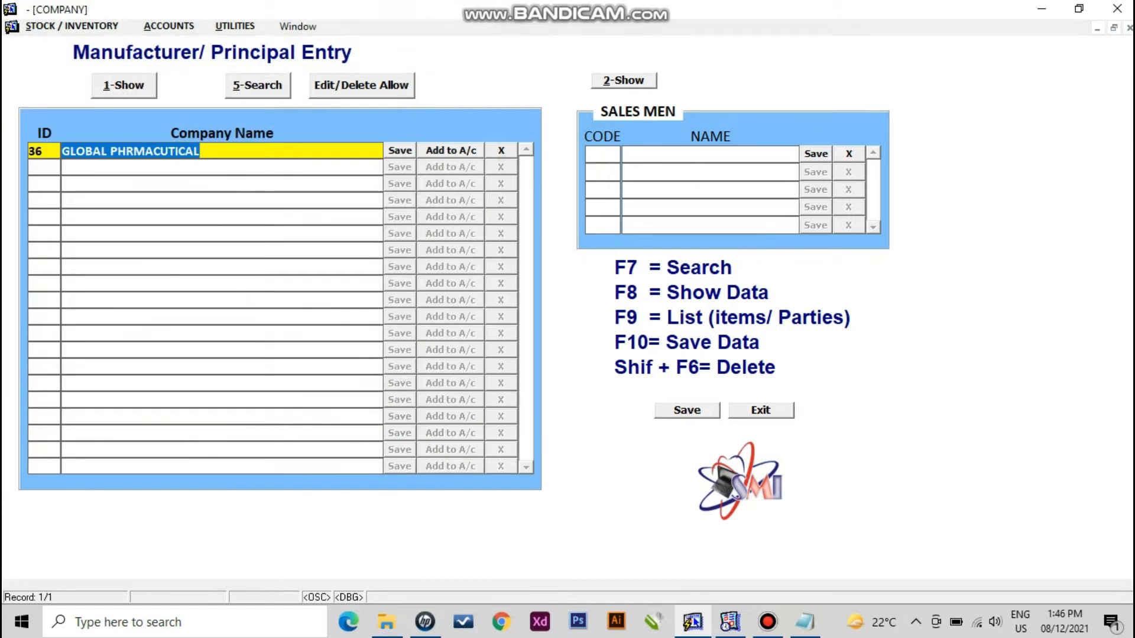
{"action": "key", "text": "Right"}
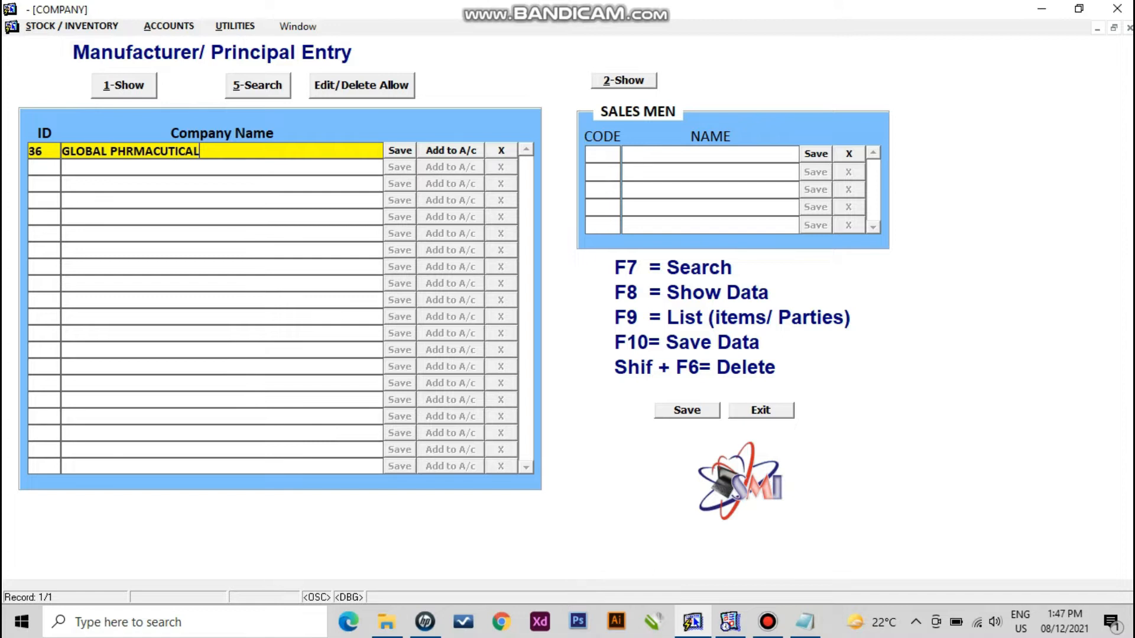
{"action": "left_click", "coordinate": [623, 81]}
- Close the manufacturer form and list all saved products on the Stock Items Entry Screen
{"action": "key", "text": "ctrl+q"}
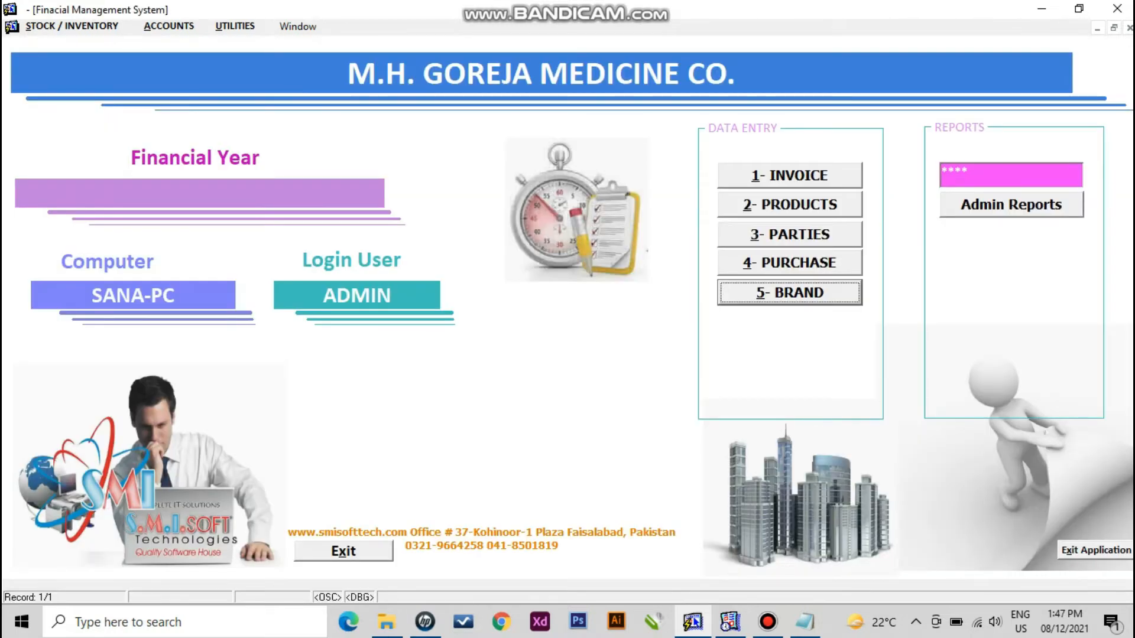
{"action": "key", "text": "alt+2"}
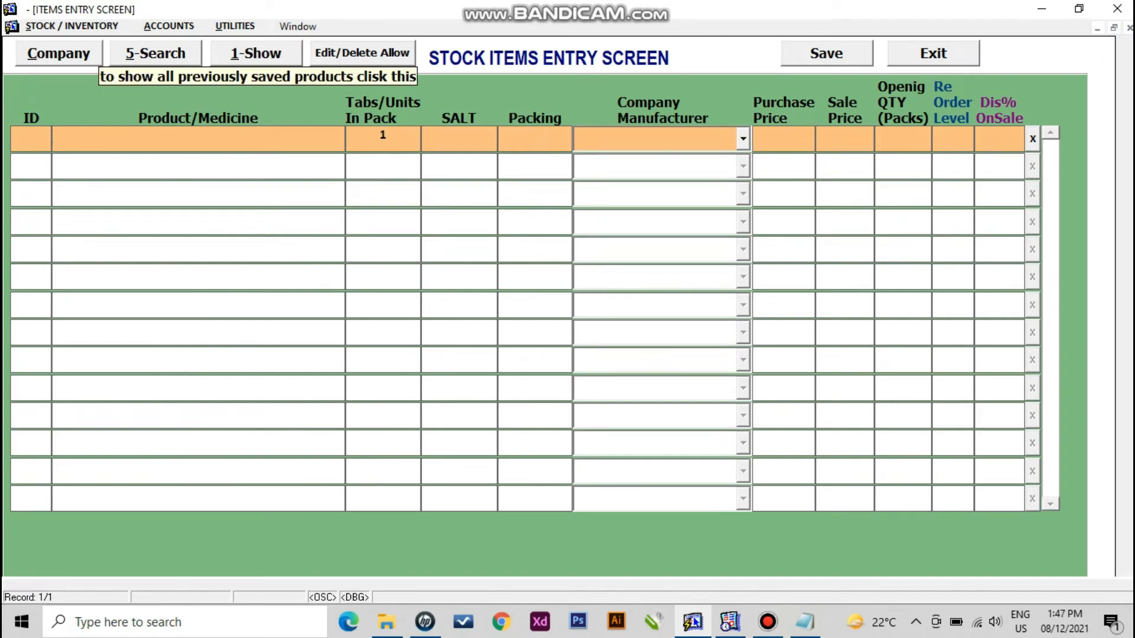
{"action": "left_click", "coordinate": [256, 54]}
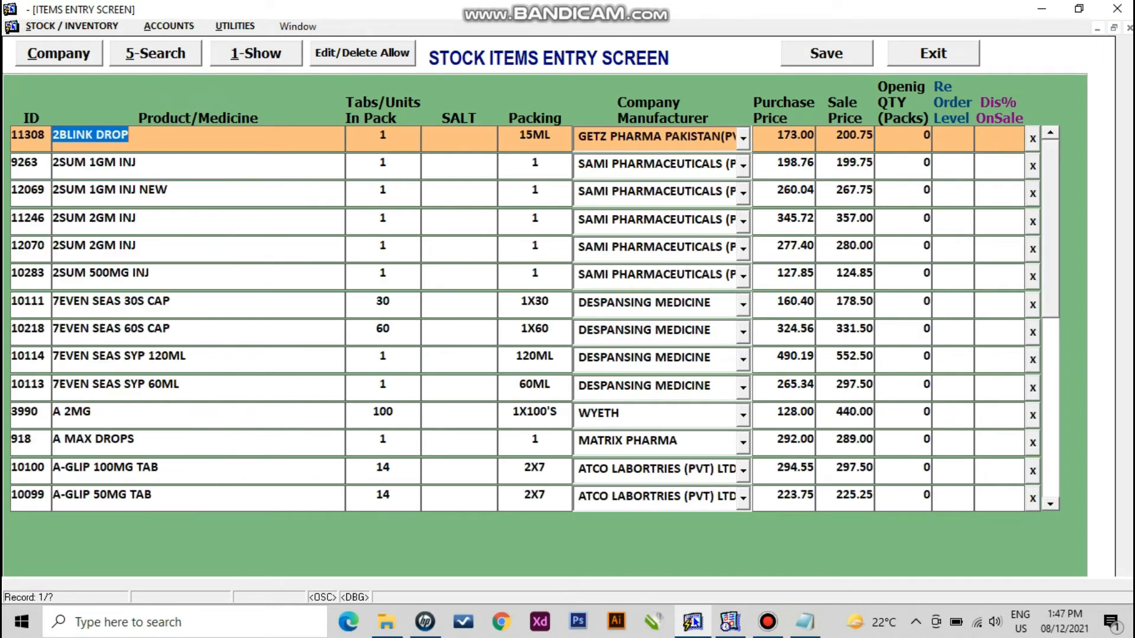
{"action": "key", "text": "Page_Down"}
{"action": "key", "text": "Page_Down"}
{"action": "key", "text": "Page_Down"}
{"action": "key", "text": "Page_Down"}
{"action": "key", "text": "Page_Down"}
{"action": "key", "text": "Page_Down"}
{"action": "key", "text": "Up"}
{"action": "key", "text": "Up"}
{"action": "key", "text": "Up"}
{"action": "key", "text": "Up"}
{"action": "key", "text": "Up"}
{"action": "key", "text": "Up"}
{"action": "key", "text": "Up"}
{"action": "key", "text": "Up"}
{"action": "key", "text": "Up"}
{"action": "key", "text": "Up"}
{"action": "key", "text": "Up"}
{"action": "key", "text": "Up"}
{"action": "key", "text": "Up"}
{"action": "key", "text": "Up"}
{"action": "key", "text": "Up"}
{"action": "key", "text": "Up"}
{"action": "key", "text": "Up"}
{"action": "key", "text": "Up"}
{"action": "key", "text": "Up"}
{"action": "key", "text": "Up"}
{"action": "key", "text": "Up"}
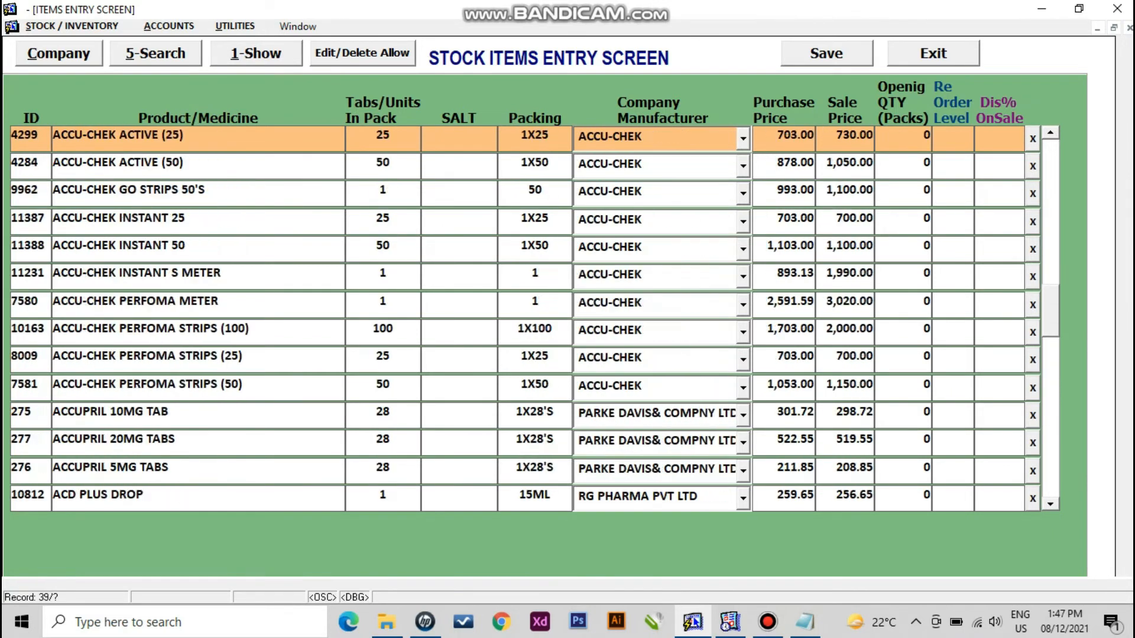
{"action": "key", "text": "Up"}
{"action": "key", "text": "Up"}
{"action": "key", "text": "Up"}
{"action": "key", "text": "Up"}
{"action": "key", "text": "Up"}
{"action": "key", "text": "Up"}
{"action": "key", "text": "Up"}
{"action": "key", "text": "Up"}
{"action": "key", "text": "Up"}
{"action": "key", "text": "Up"}
{"action": "key", "text": "Up"}
{"action": "key", "text": "Up"}
{"action": "key", "text": "Up"}
{"action": "key", "text": "Up"}
{"action": "key", "text": "Up"}
{"action": "key", "text": "Up"}
{"action": "key", "text": "Up"}
{"action": "key", "text": "Up"}
{"action": "key", "text": "Up"}
{"action": "key", "text": "Up"}
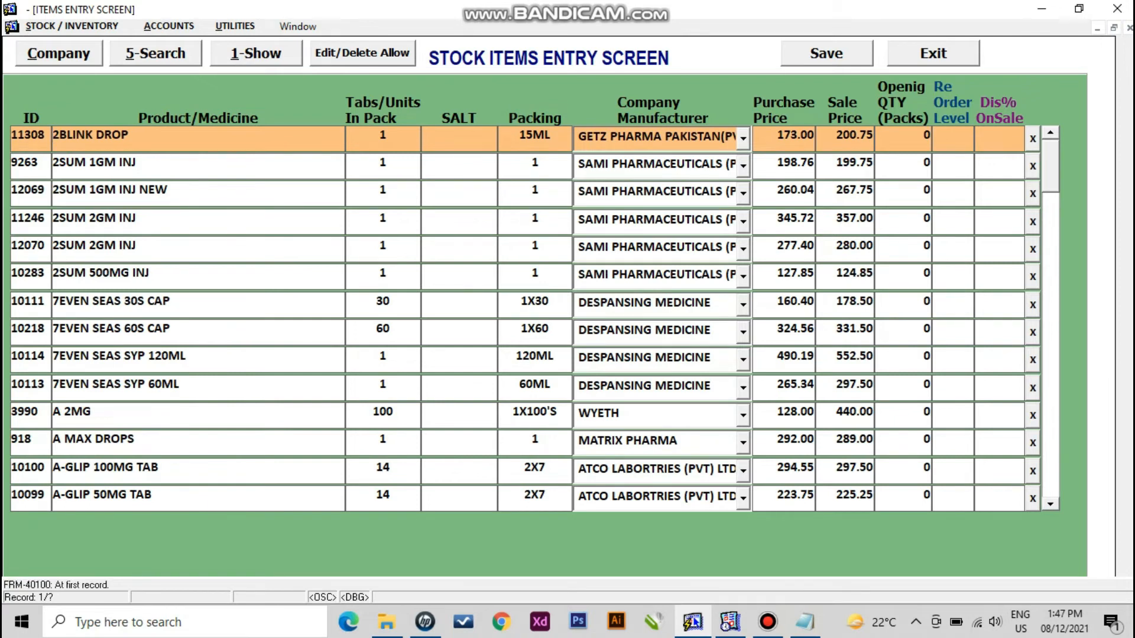
{"action": "key", "text": "Tab"}
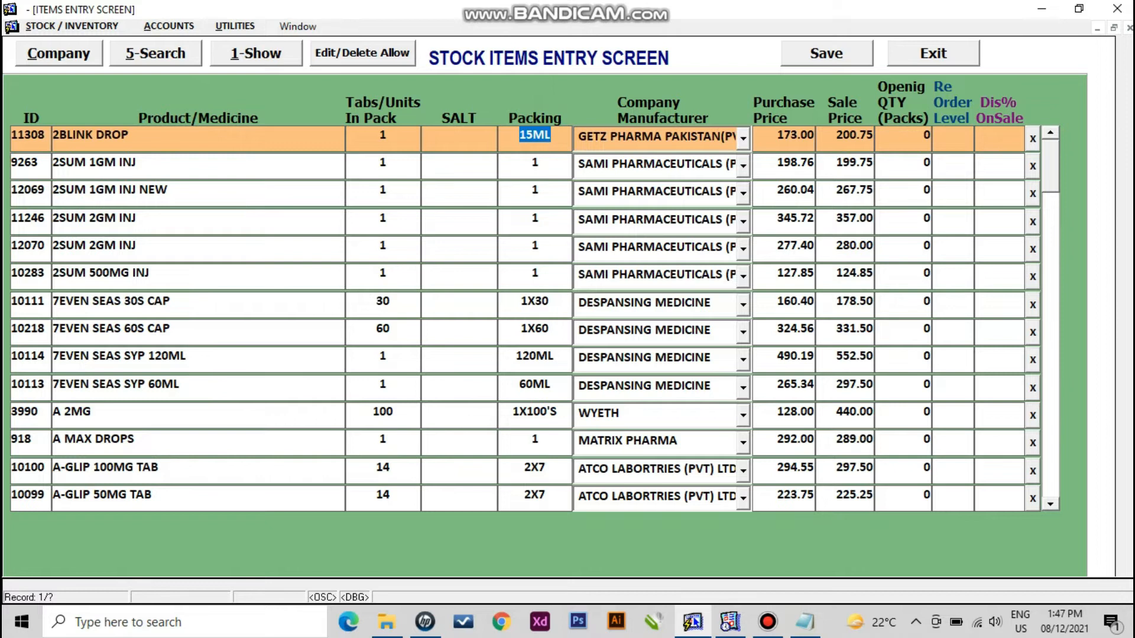
{"action": "key", "text": "Tab"}
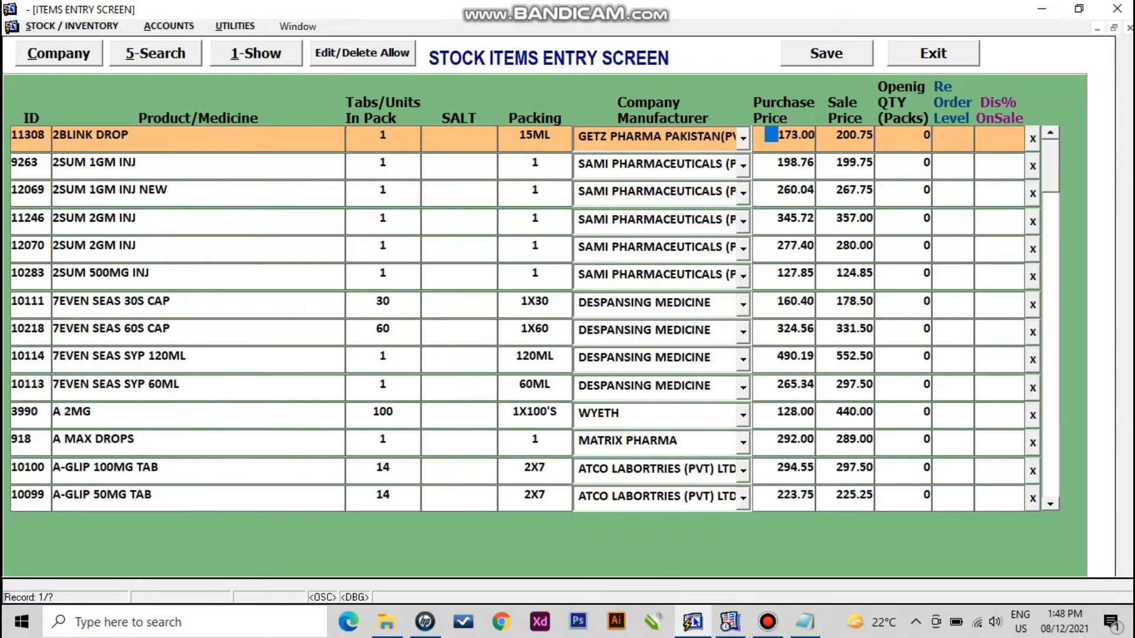
{"action": "key", "text": "Tab"}
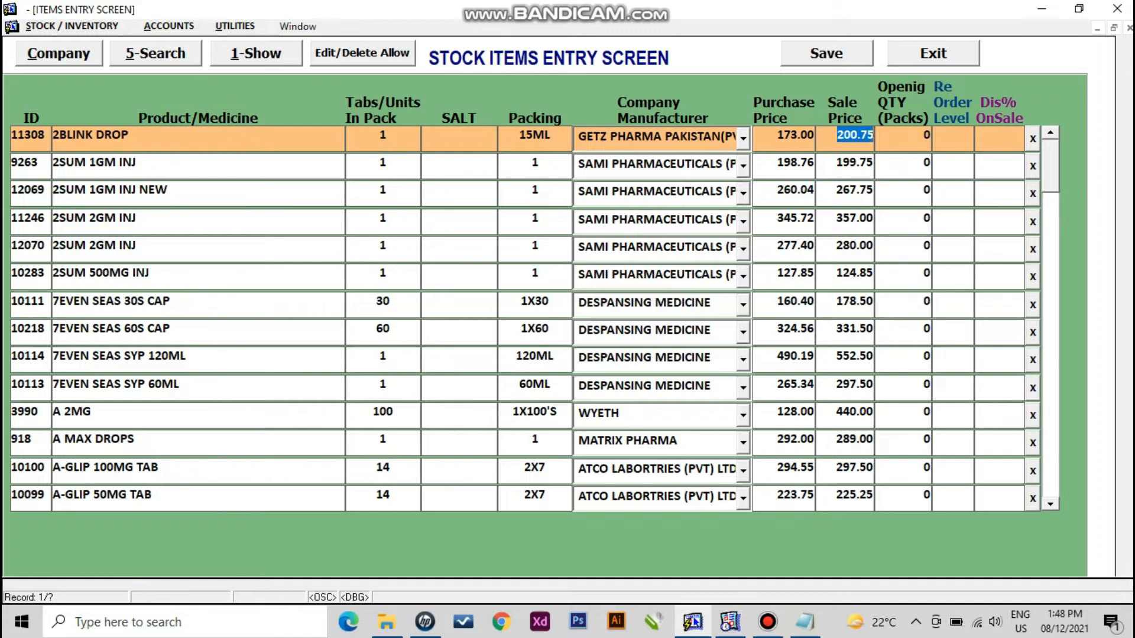
{"action": "key", "text": "Tab"}
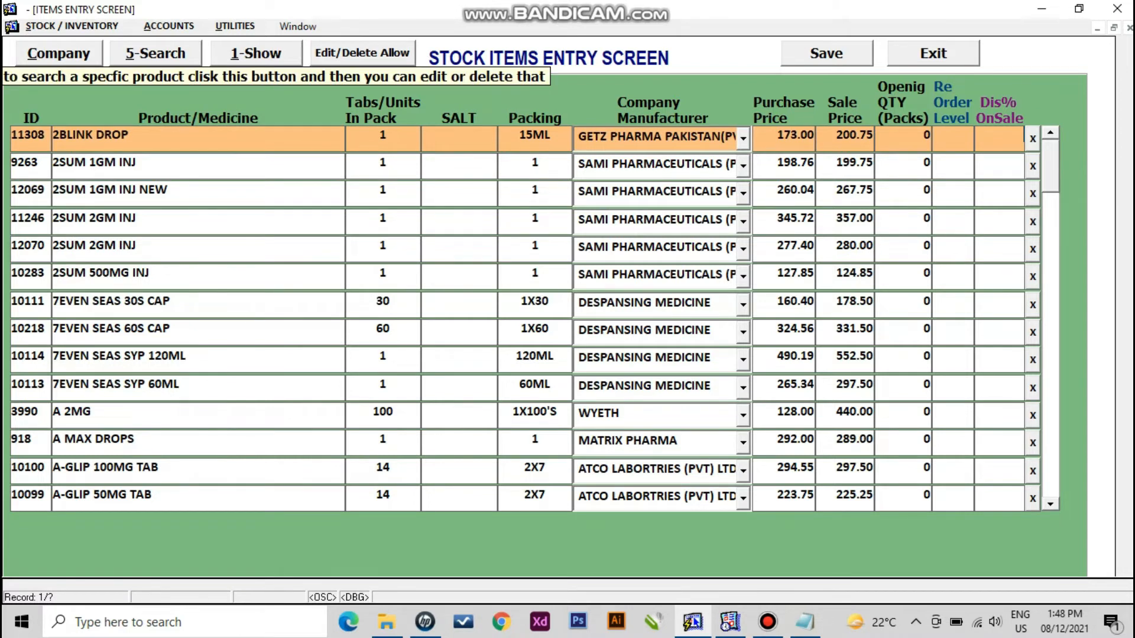
{"action": "left_click", "coordinate": [155, 53]}
{"action": "type", "text": "ri"}
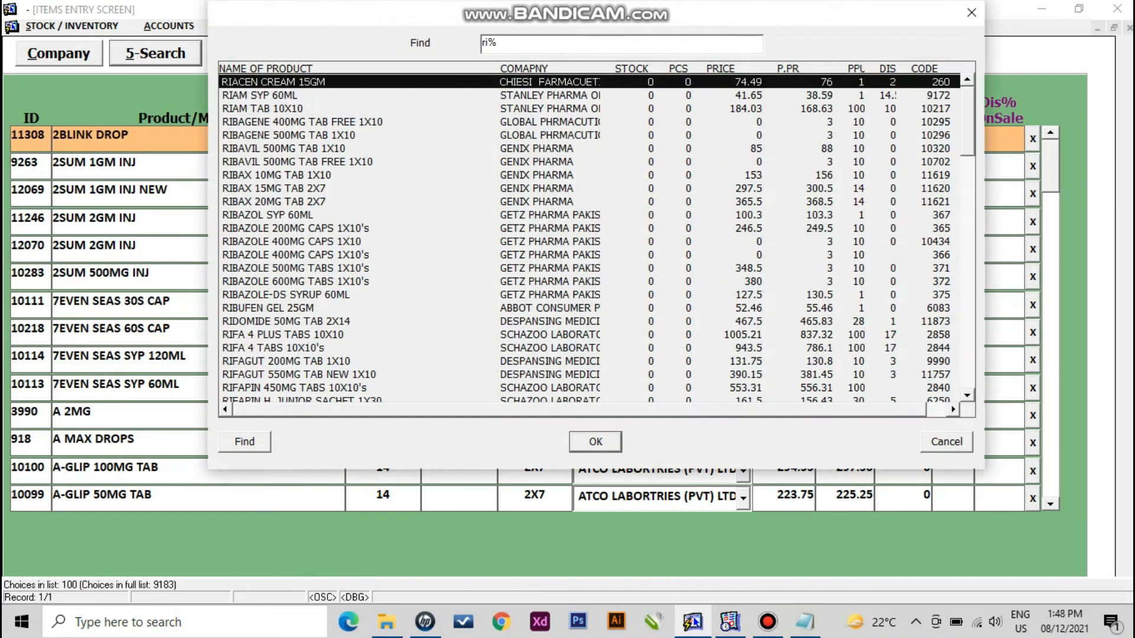
{"action": "type", "text": "s"}
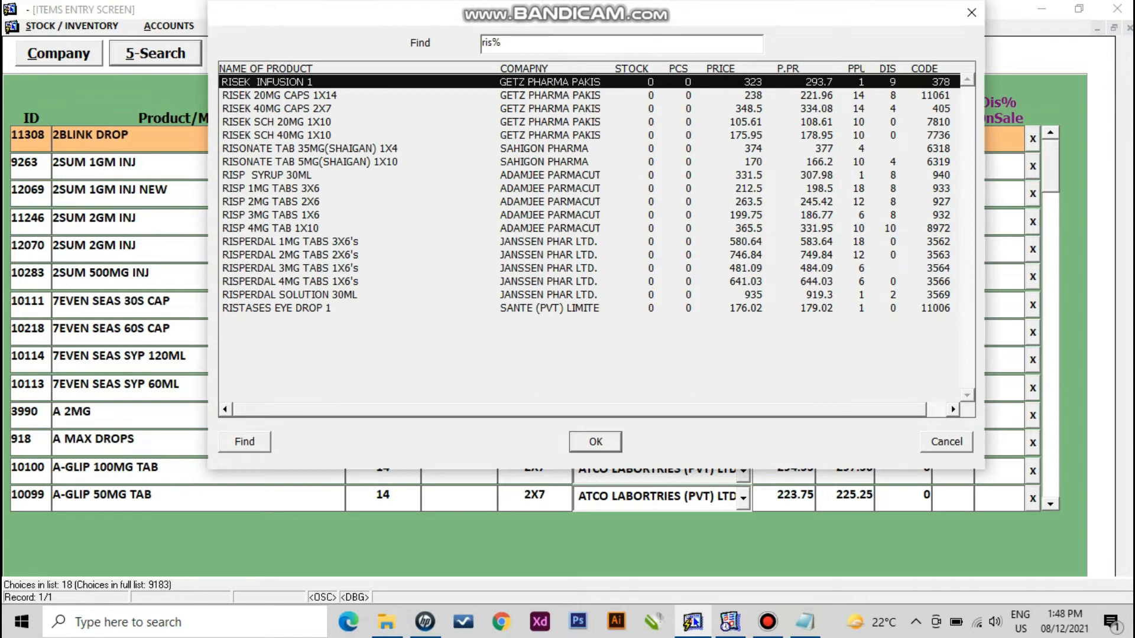
{"action": "key", "text": "Down"}
{"action": "key", "text": "Down"}
{"action": "key", "text": "Return"}
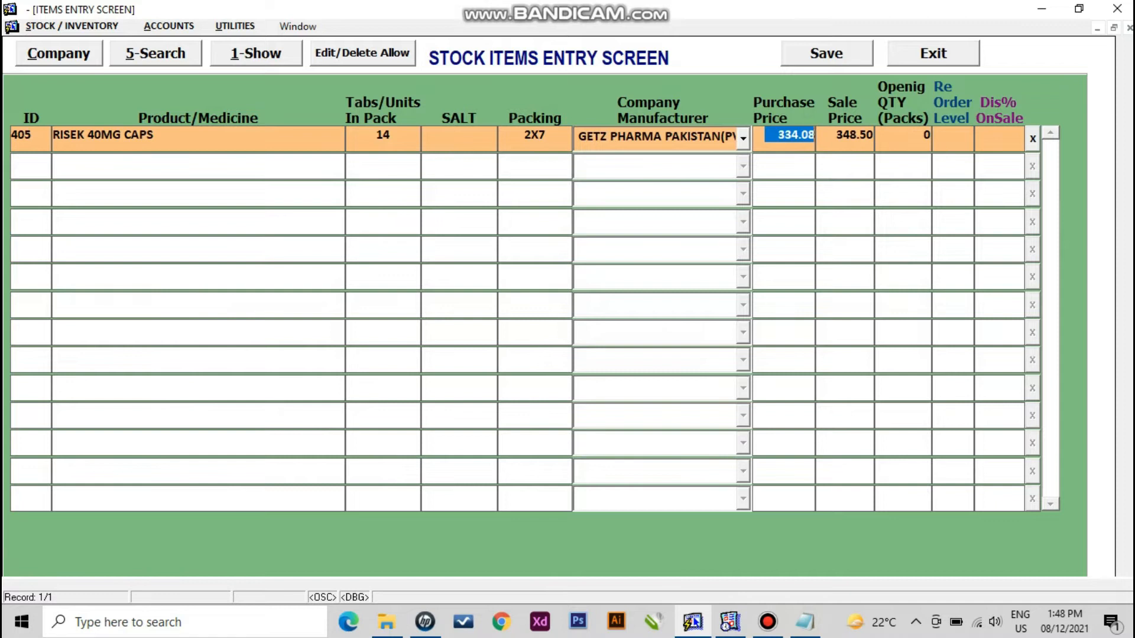
{"action": "left_click", "coordinate": [861, 135]}
{"action": "double_click", "coordinate": [535, 135]}
{"action": "double_click", "coordinate": [389, 136]}
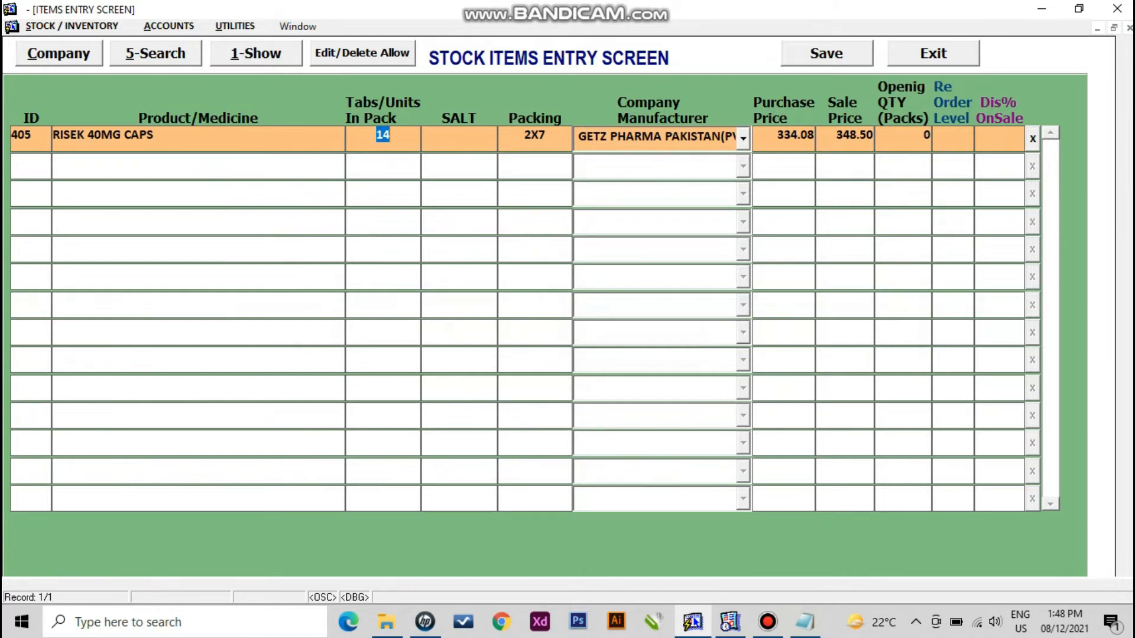
{"action": "key", "text": "alt+1"}
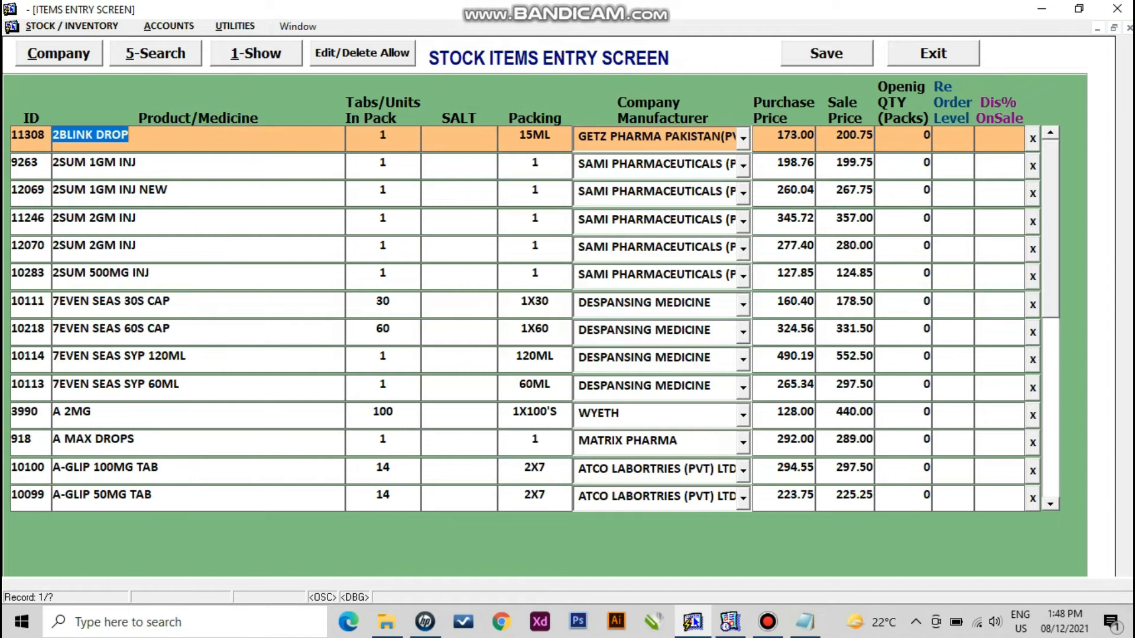
- Enable Edit/Delete, remove the 7EVEN SEAS 30S CAP and 60S CAP products, and exit the screen
{"action": "left_click", "coordinate": [173, 302]}
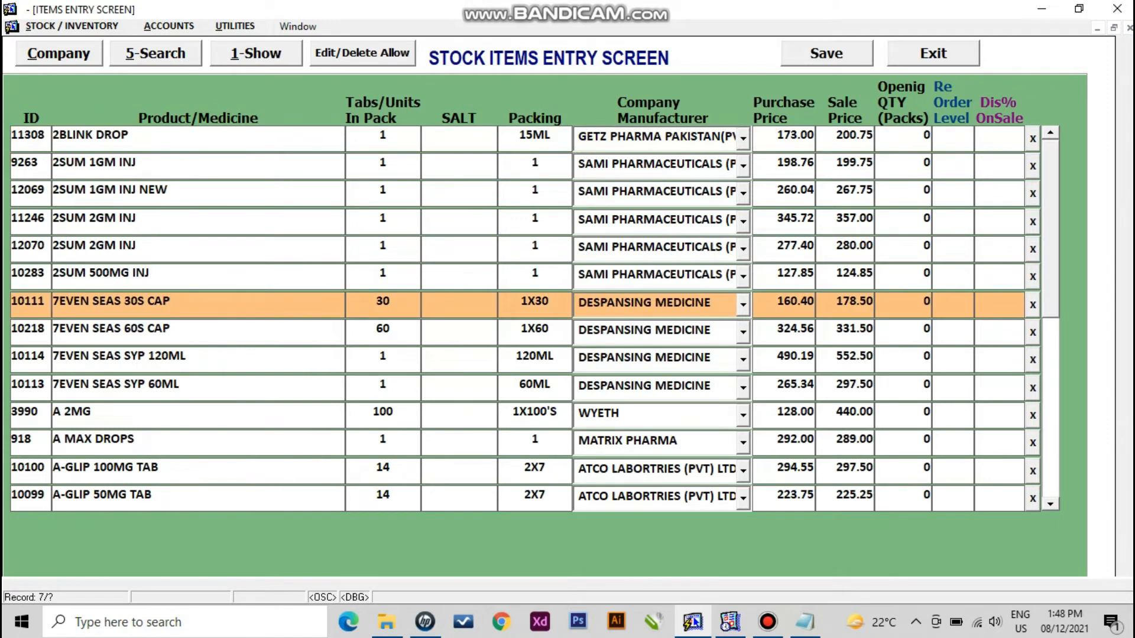
{"action": "left_click", "coordinate": [363, 53]}
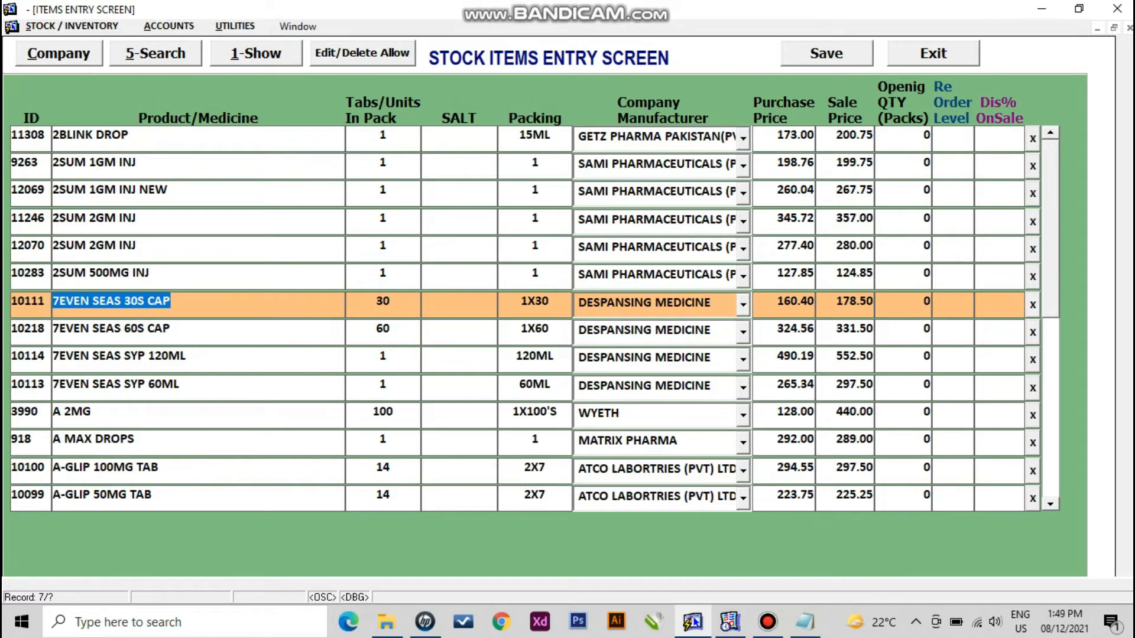
{"action": "left_click", "coordinate": [1033, 305]}
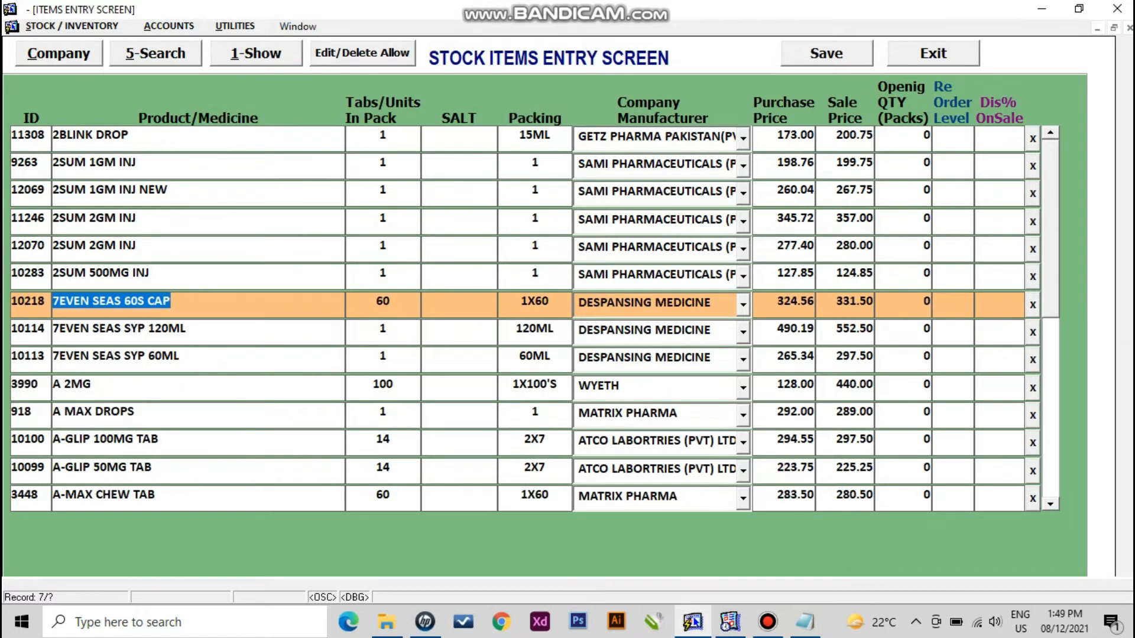
{"action": "left_click", "coordinate": [1033, 305]}
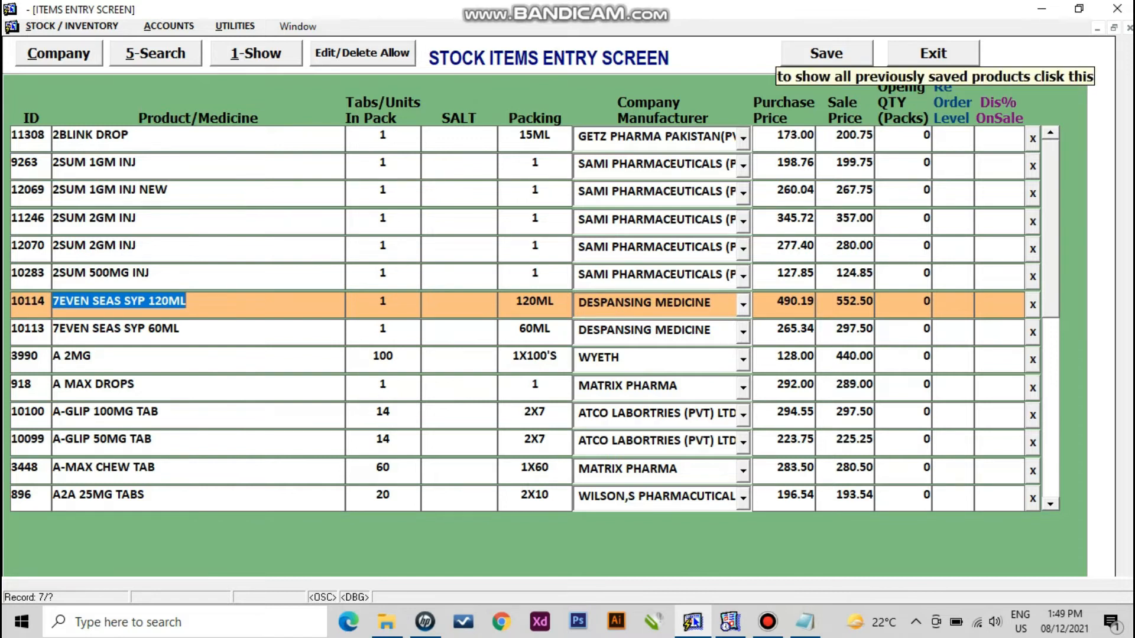
{"action": "left_click", "coordinate": [934, 53]}
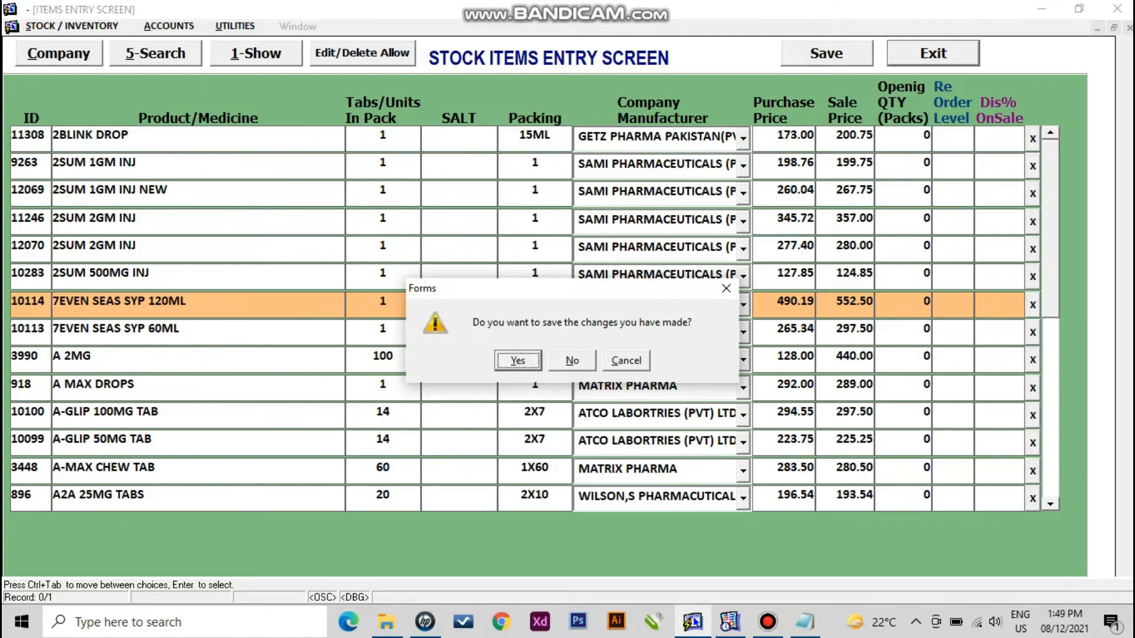
- Decline saving the items screen, then change the Notepad heading to 'Products / Medicine'
{"action": "key", "text": "n"}
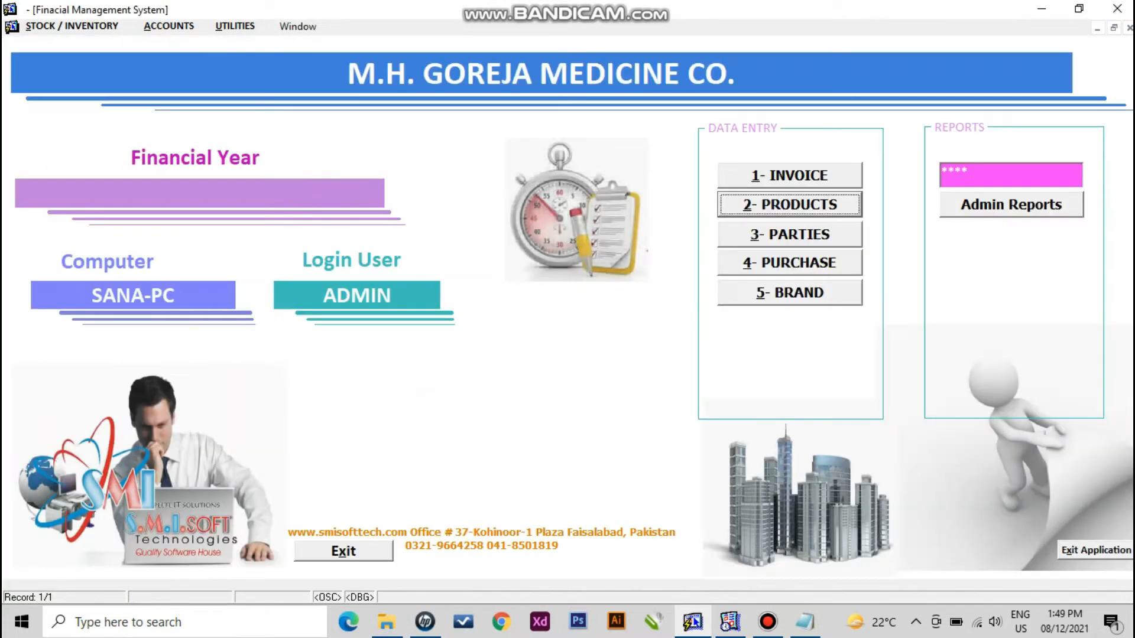
{"action": "left_click", "coordinate": [805, 622]}
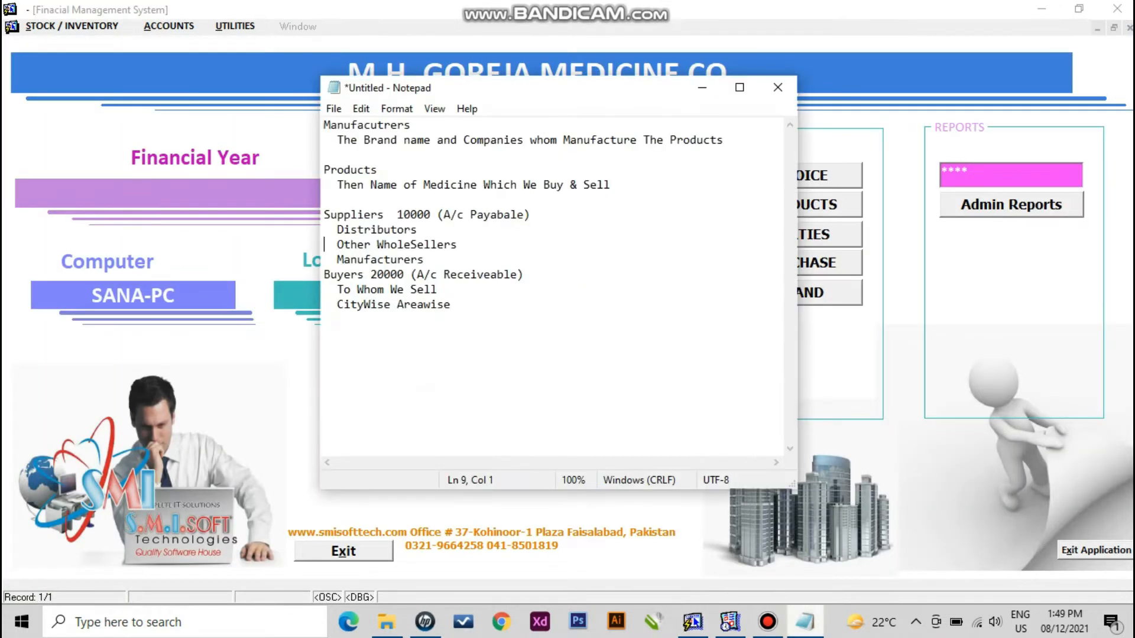
{"action": "left_click_drag", "start_coordinate": [724, 141], "coordinate": [325, 126]}
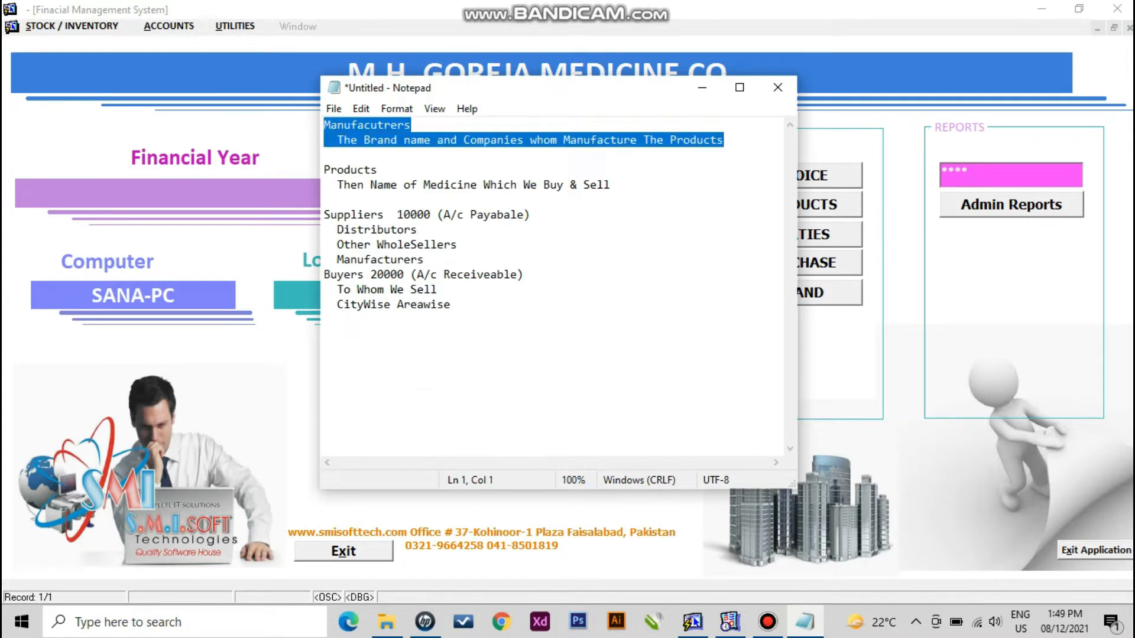
{"action": "left_click_drag", "start_coordinate": [612, 186], "coordinate": [324, 172]}
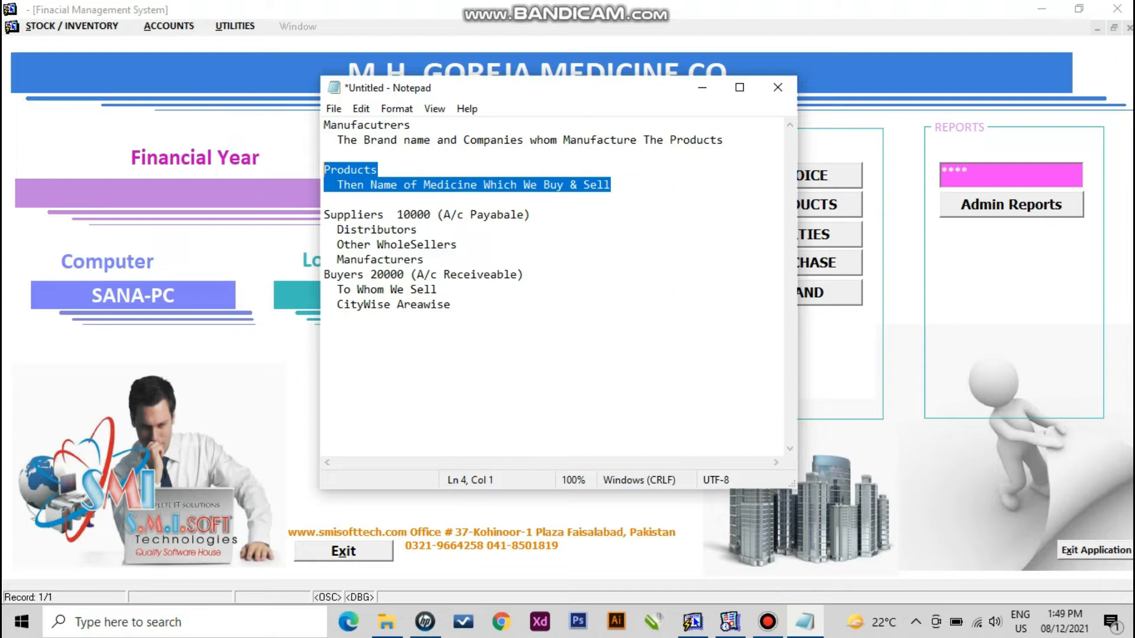
{"action": "left_click", "coordinate": [390, 171]}
{"action": "type", "text": "/"}
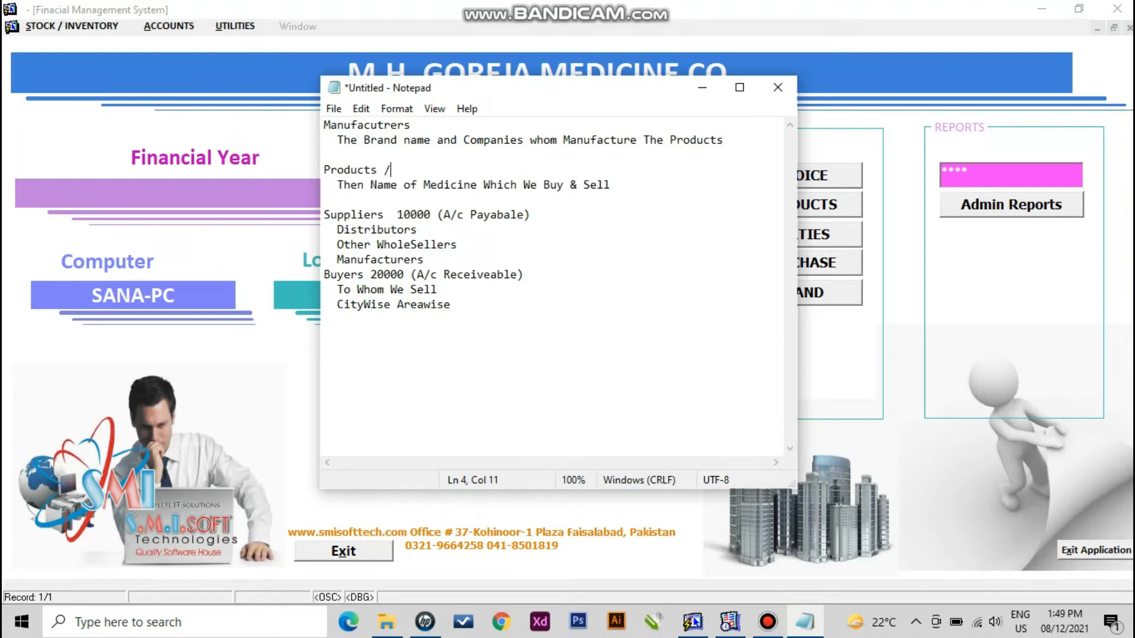
{"action": "type", "text": " Medicine"}
{"action": "key", "text": "alt+Tab"}
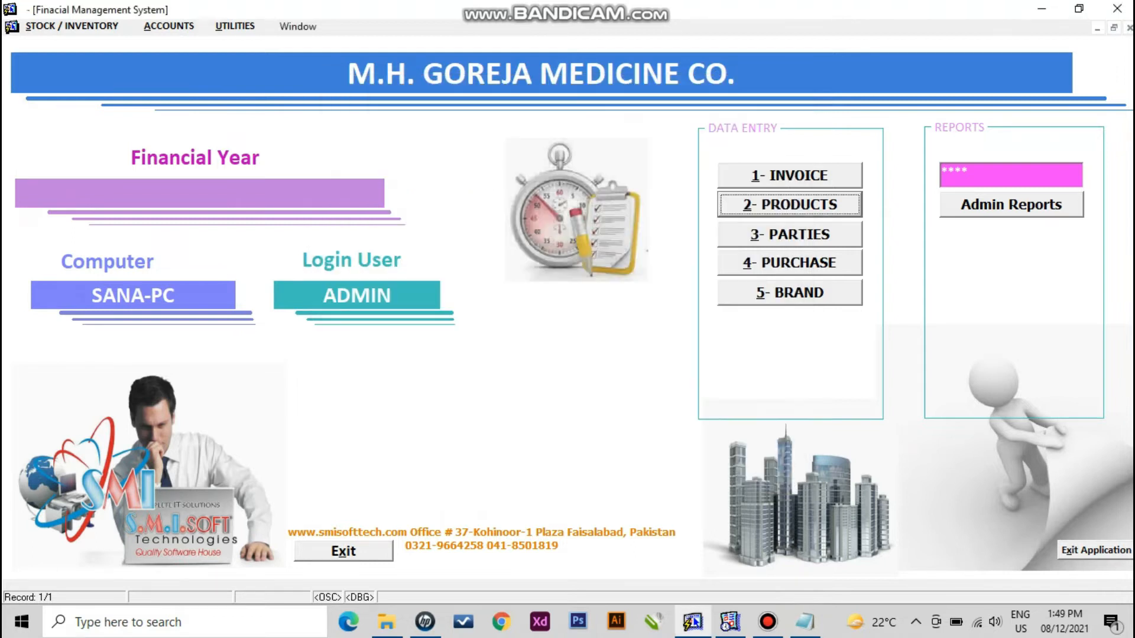
- Start a new party account of type VENDORS /SUPPLIERS in the Parties Accounts form
{"action": "key", "text": "alt+3"}
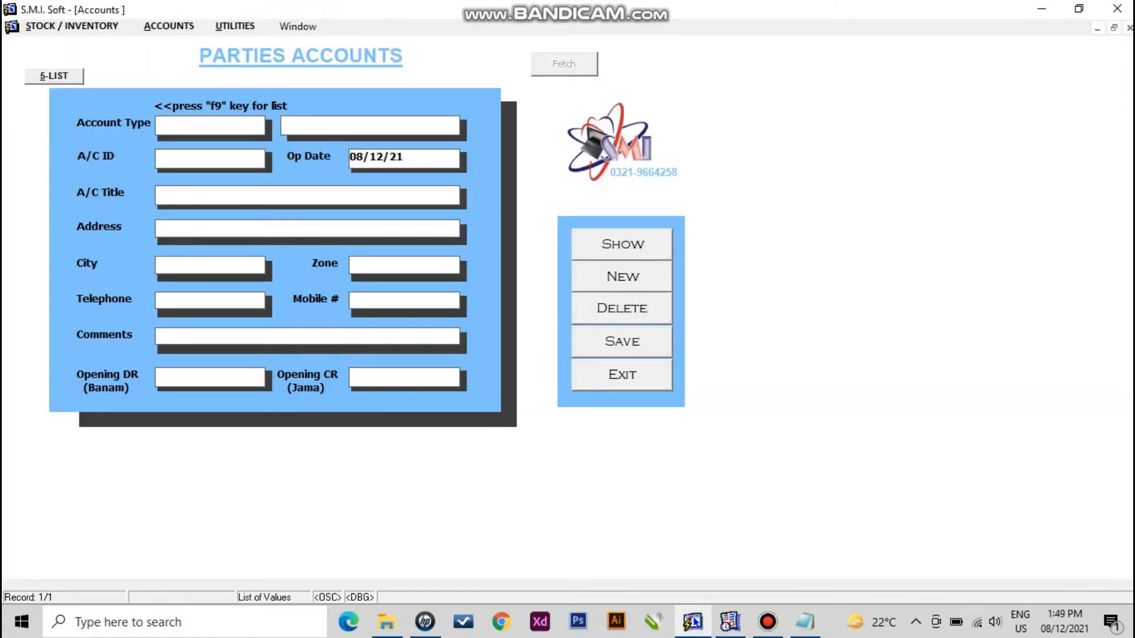
{"action": "key", "text": "F9"}
{"action": "key", "text": "Down"}
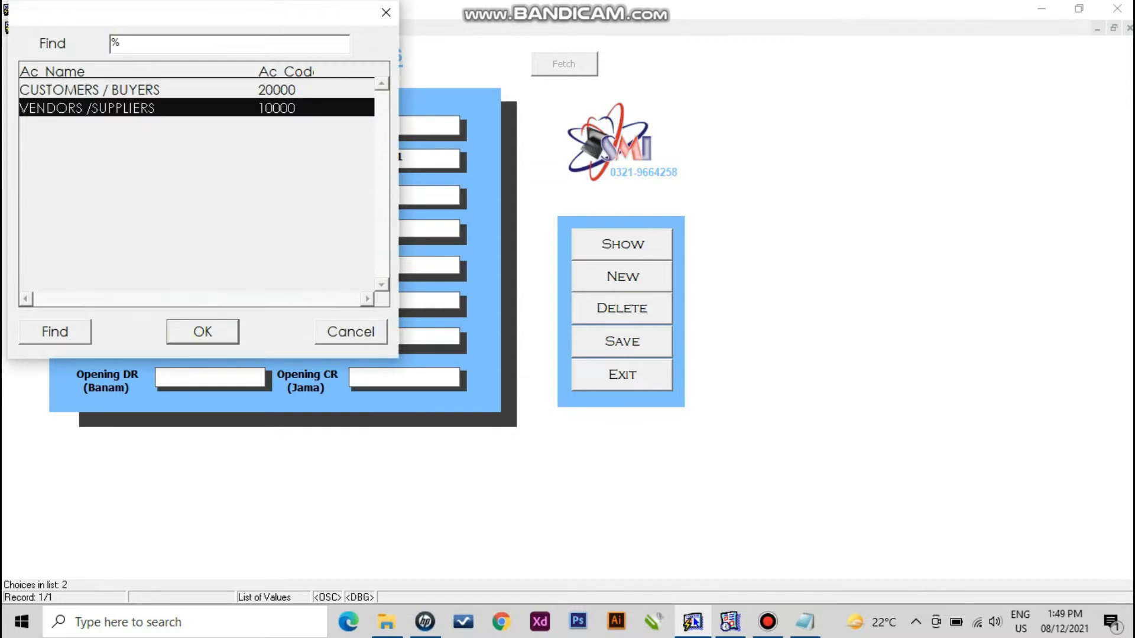
{"action": "key", "text": "Up"}
{"action": "key", "text": "Down"}
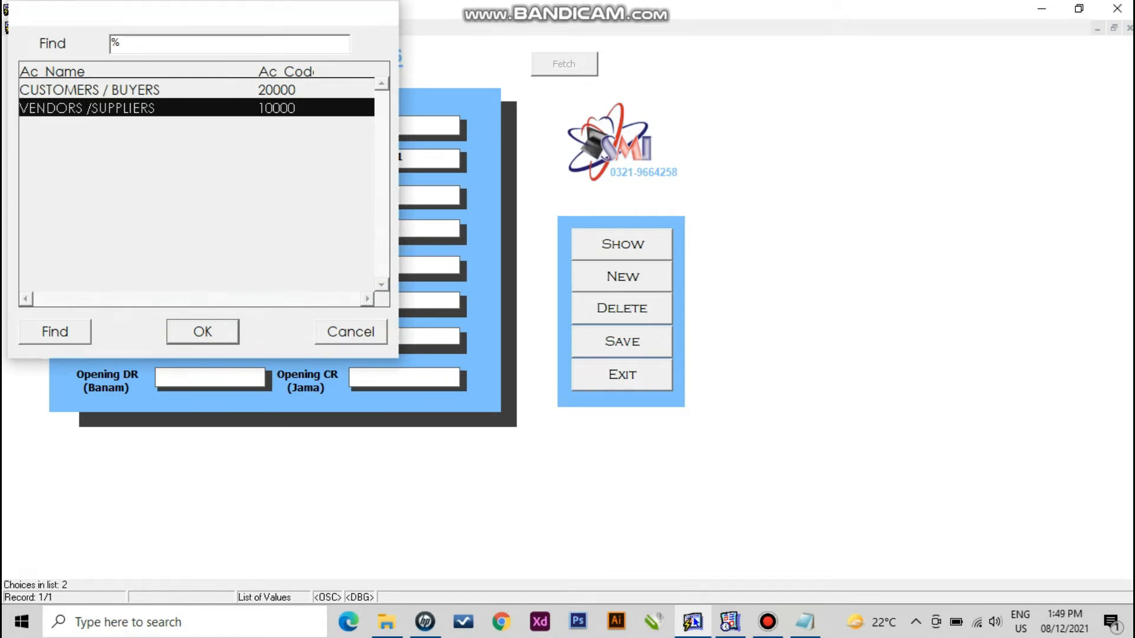
{"action": "key", "text": "Return"}
- Enter the name SAMEEL PHARMACEUTICALS and the address Soosan Road
{"action": "type", "text": "SAMEEL"}
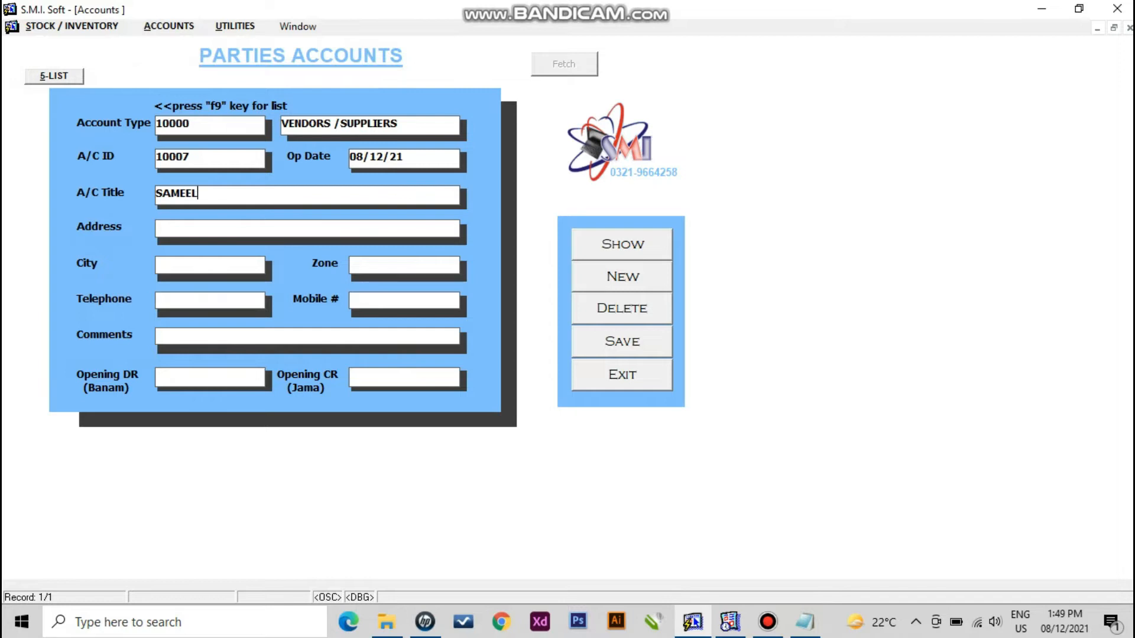
{"action": "type", "text": " PHARMACEUTICA"}
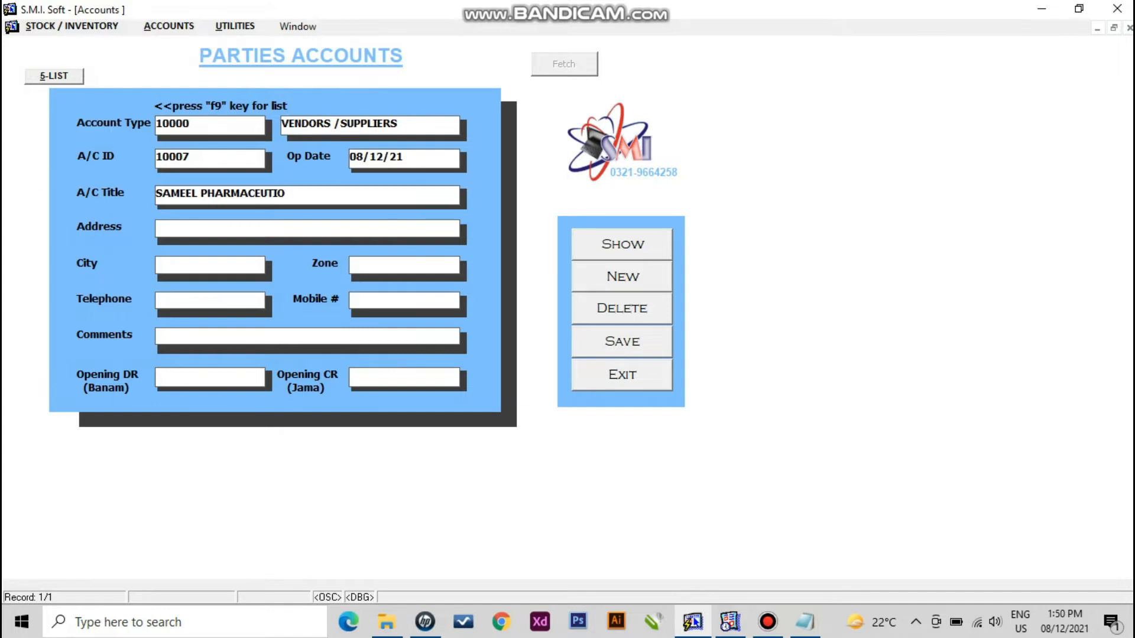
{"action": "type", "text": "LS"}
{"action": "key", "text": "Return"}
{"action": "type", "text": "soosan Road"}
{"action": "key", "text": "Home"}
{"action": "key", "text": "Delete"}
{"action": "type", "text": "S"}
{"action": "key", "text": "Tab"}
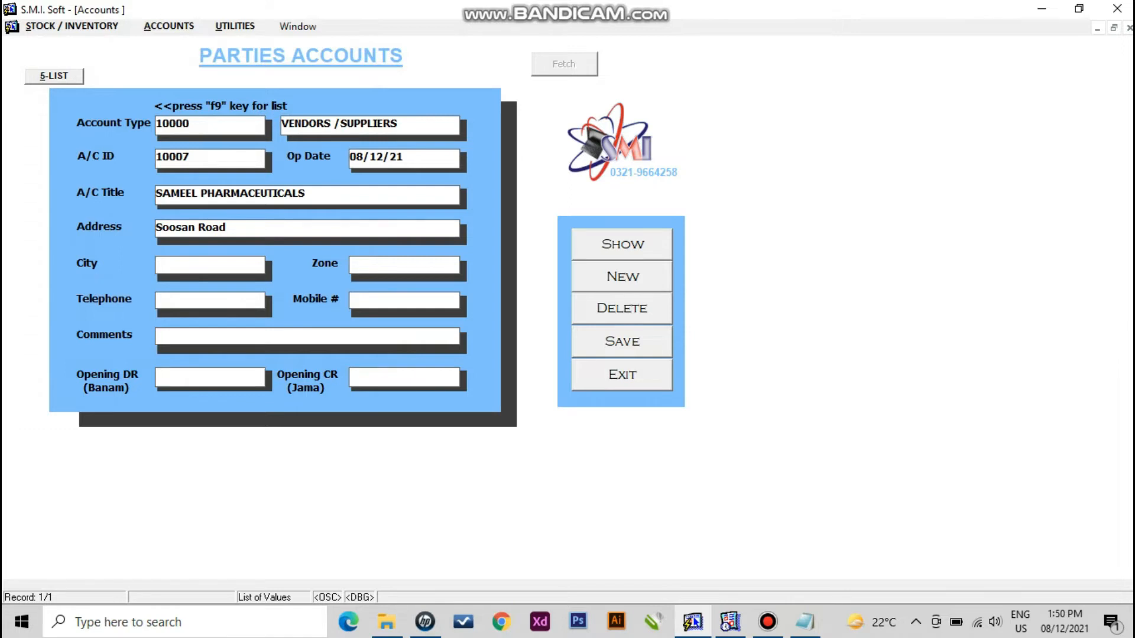
{"action": "key", "text": "Tab"}
{"action": "key", "text": "Tab"}
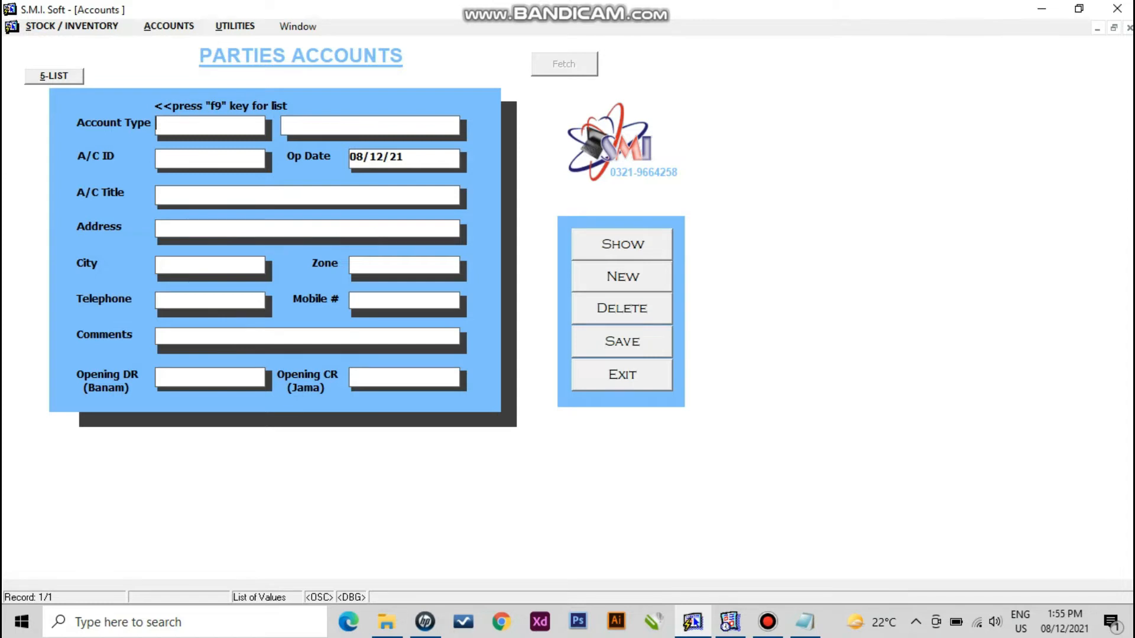
- Save CUSTOMERS / BUYERS account PAK MEDICINE CO, Chiniot bazar, FAISALABAD, opening debit 150000, credit 0
{"action": "key", "text": "F9"}
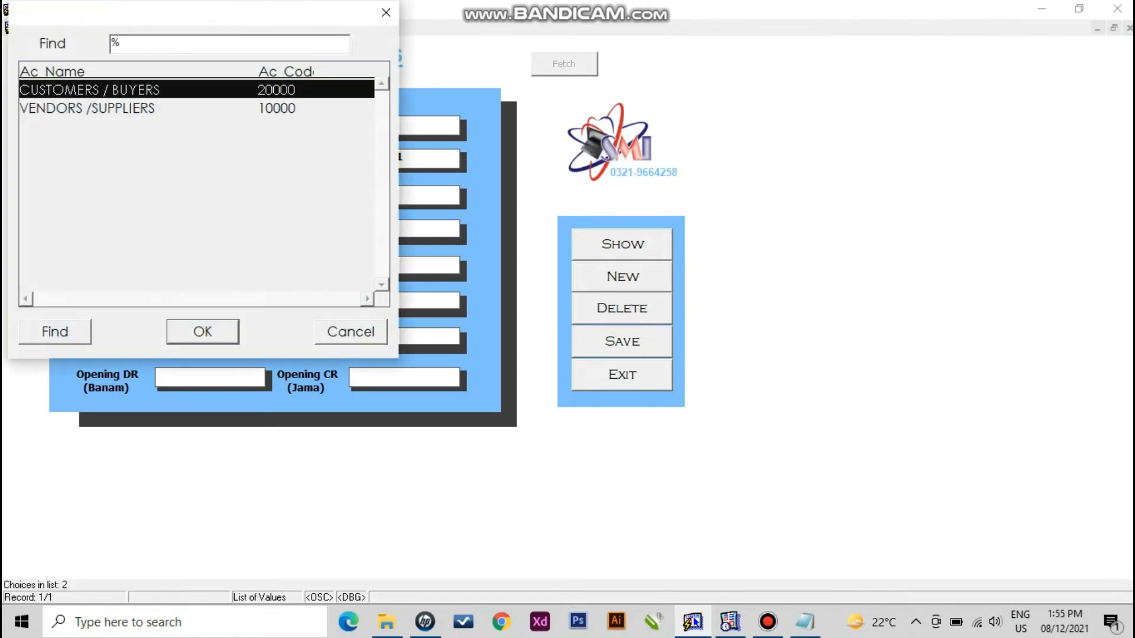
{"action": "key", "text": "Return"}
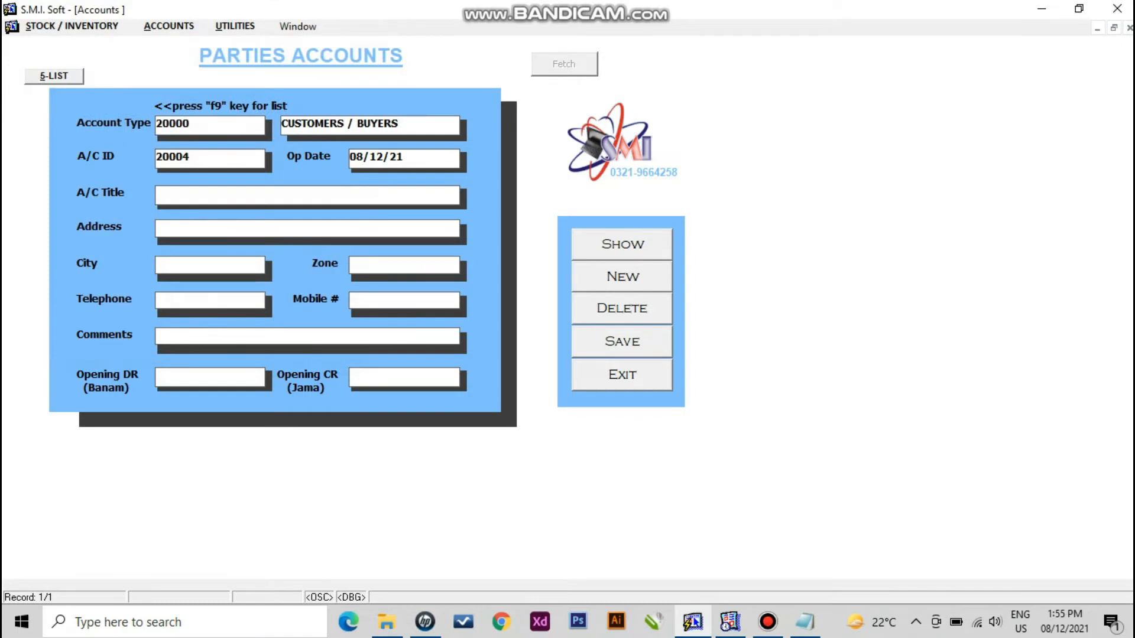
{"action": "type", "text": "PAK MEDICINE CO"}
{"action": "key", "text": "Tab"}
{"action": "type", "text": "Chiniot bazar,"}
{"action": "key", "text": "Tab"}
{"action": "type", "text": "FAISALABAD"}
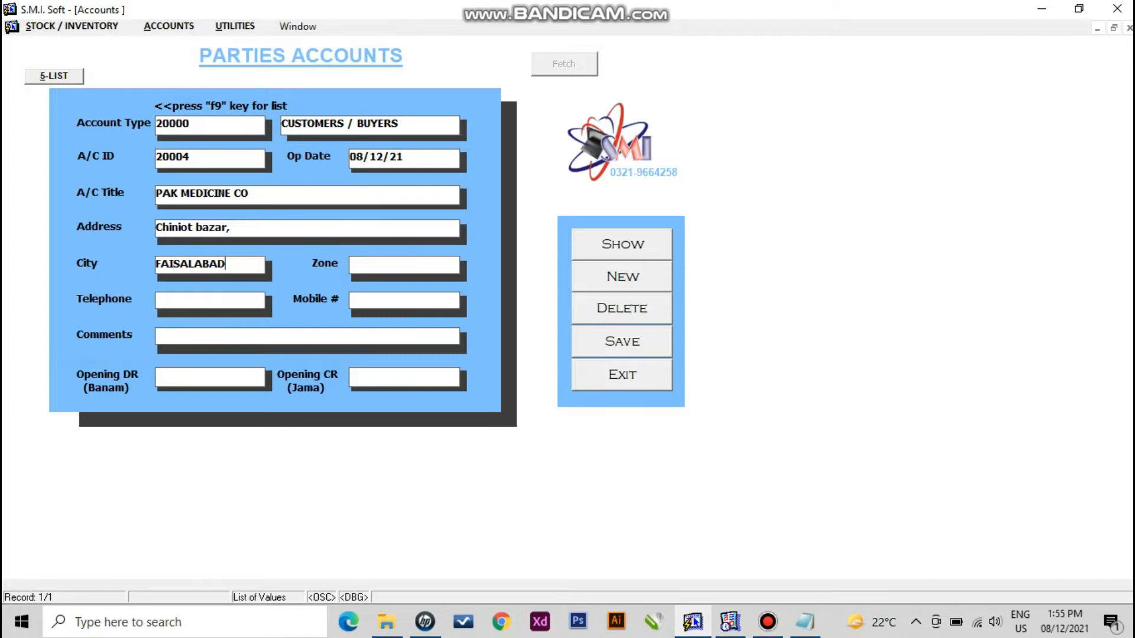
{"action": "key", "text": "Tab"}
{"action": "type", "text": "150000"}
{"action": "key", "text": "Tab"}
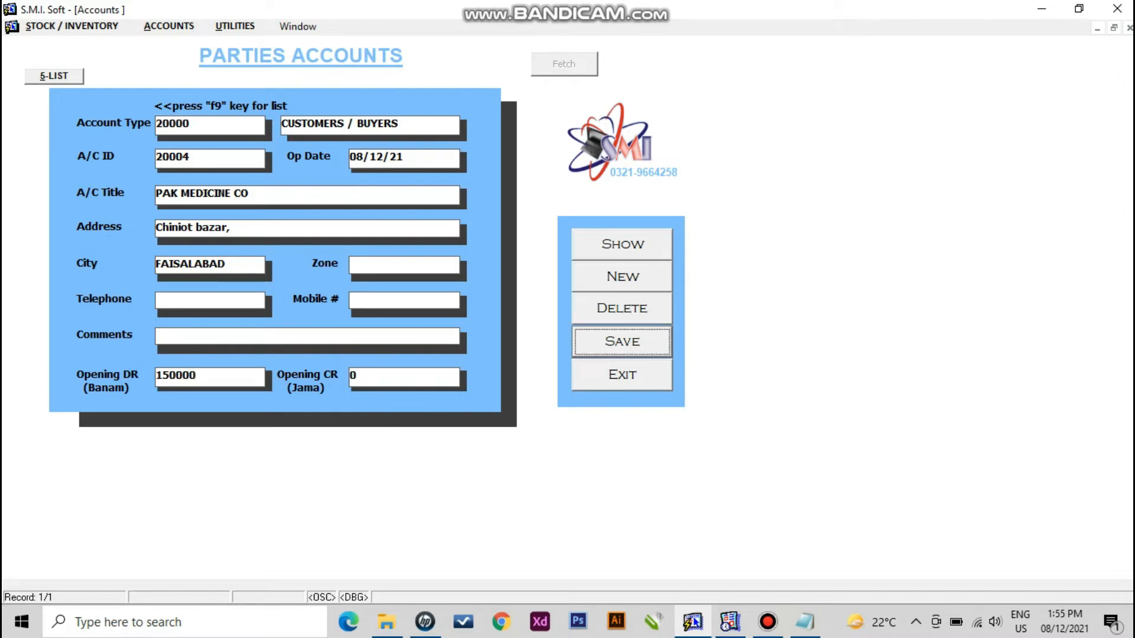
{"action": "key", "text": "Return"}
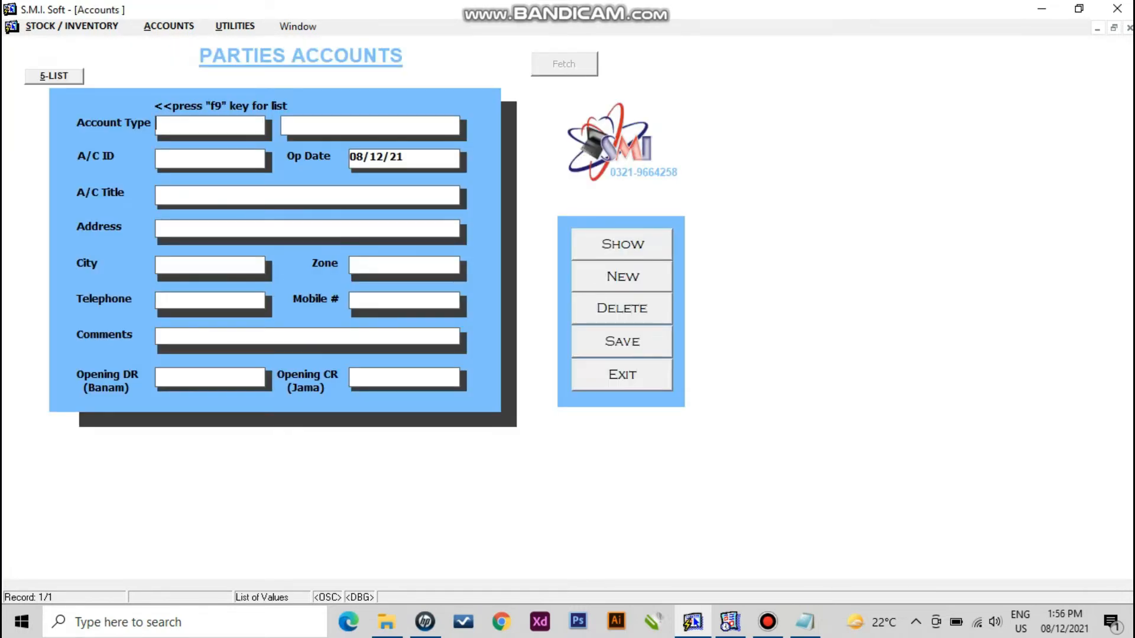
- Load PAK MEDICINE CO's account and change its address to 'Main Chiniot bazar'
{"action": "key", "text": "F9"}
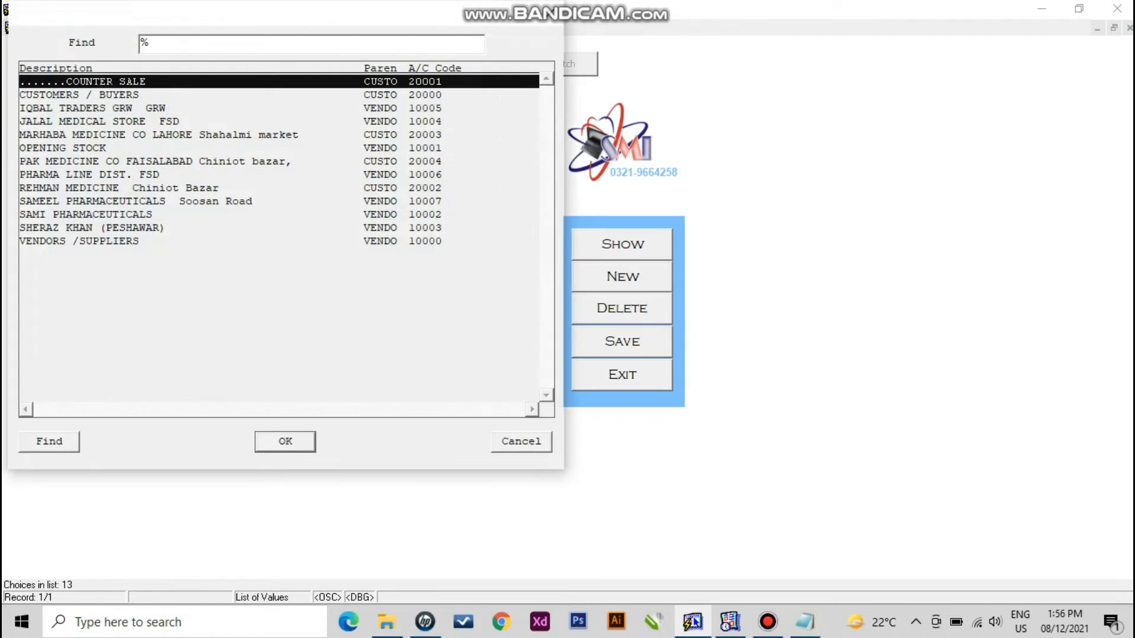
{"action": "type", "text": "p"}
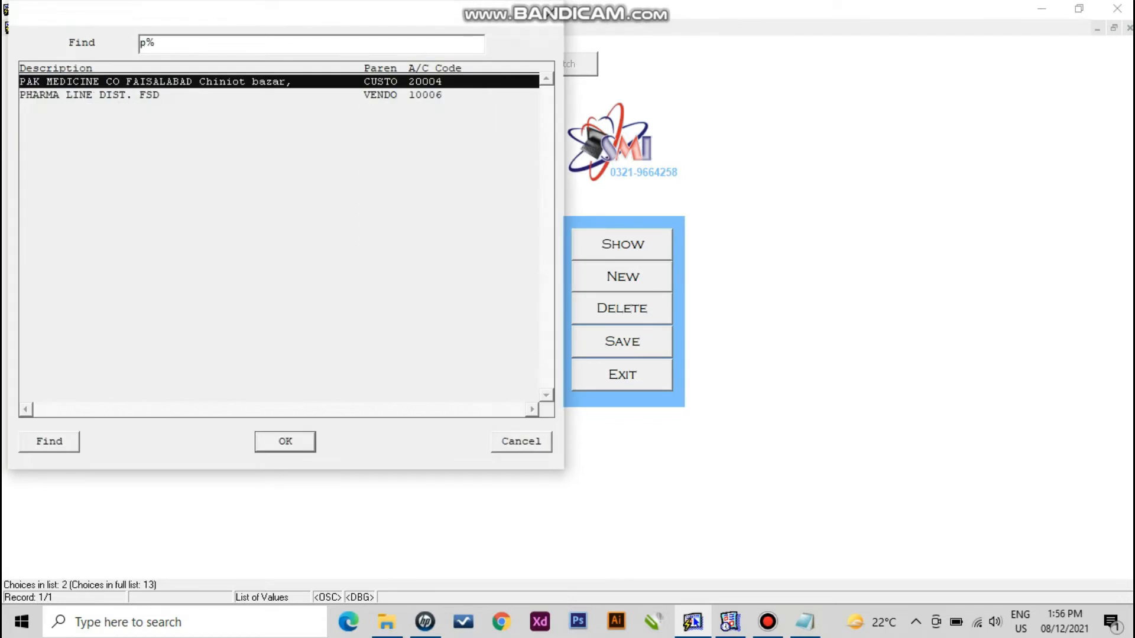
{"action": "key", "text": "Return"}
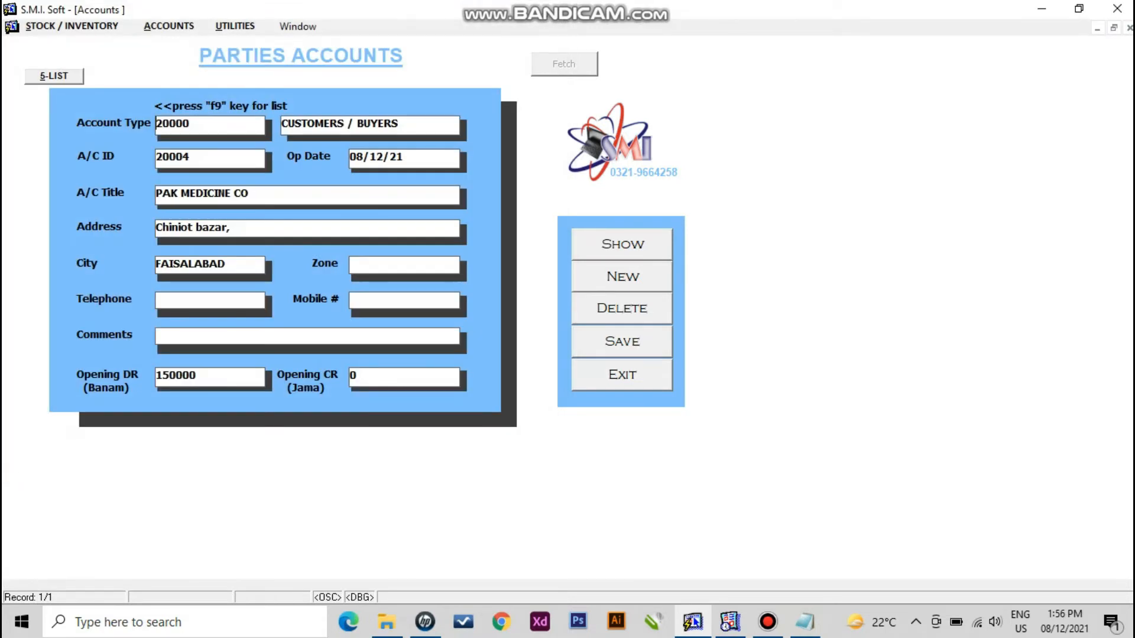
{"action": "key", "text": "BackSpace"}
{"action": "type", "text": "main"}
{"action": "key", "text": "Home"}
{"action": "key", "text": "Delete"}
{"action": "type", "text": "M"}
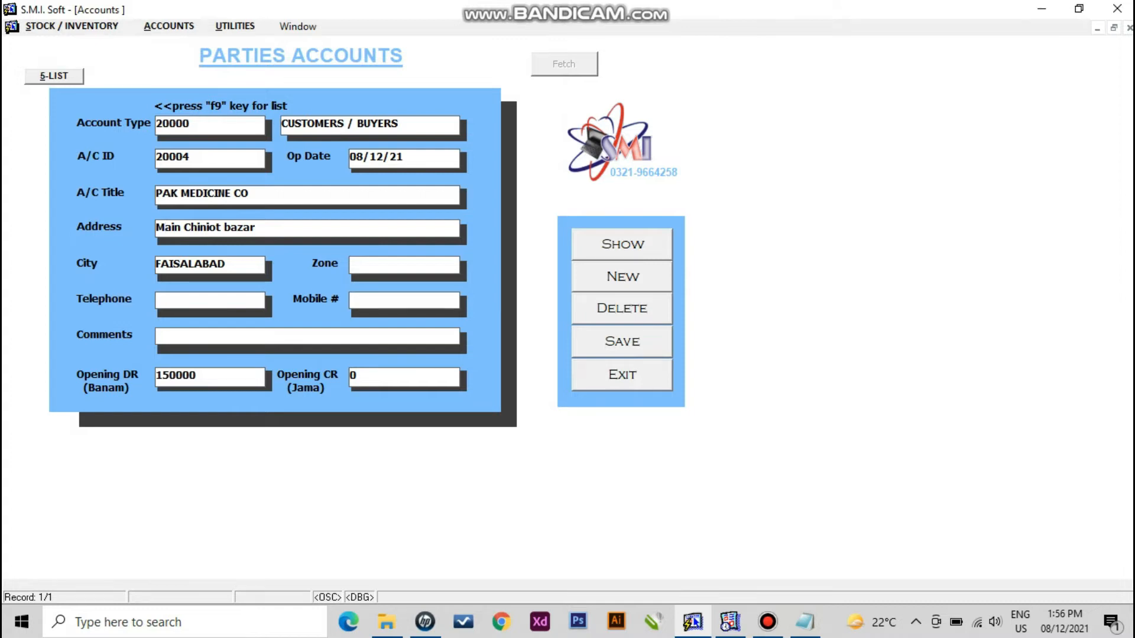
- Add the comment 'F10=Save, Delete=Shift+f6' and close the Parties Accounts form
{"action": "left_click", "coordinate": [159, 336]}
{"action": "type", "text": "F10=Save, Delete =S"}
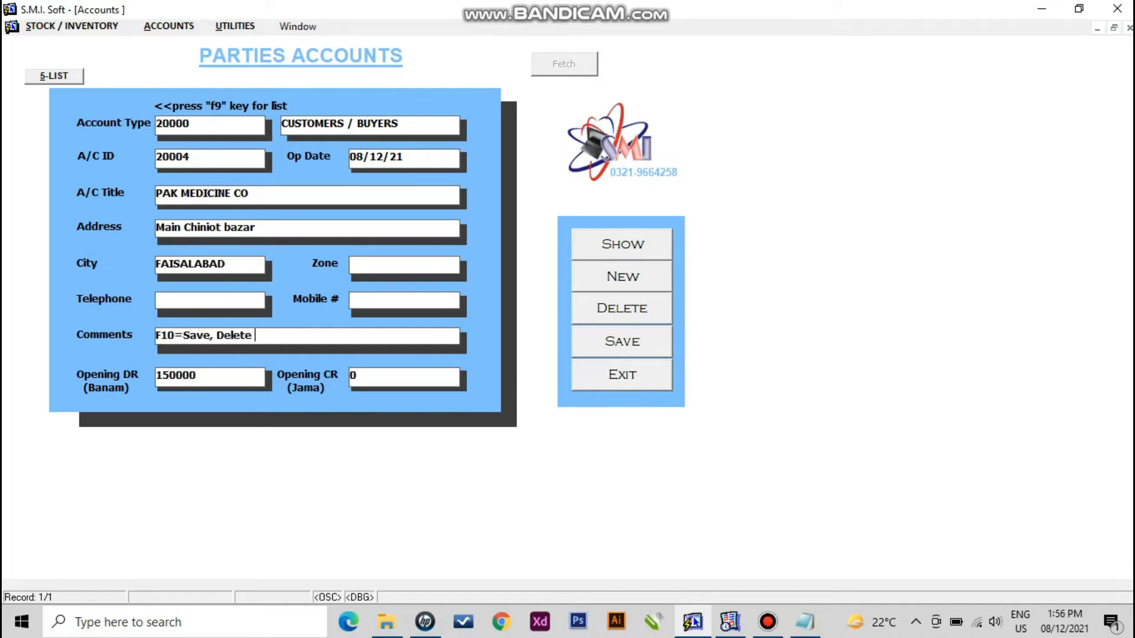
{"action": "key", "text": "BackSpace"}
{"action": "type", "text": "=Shift+f6"}
{"action": "key", "text": "Return"}
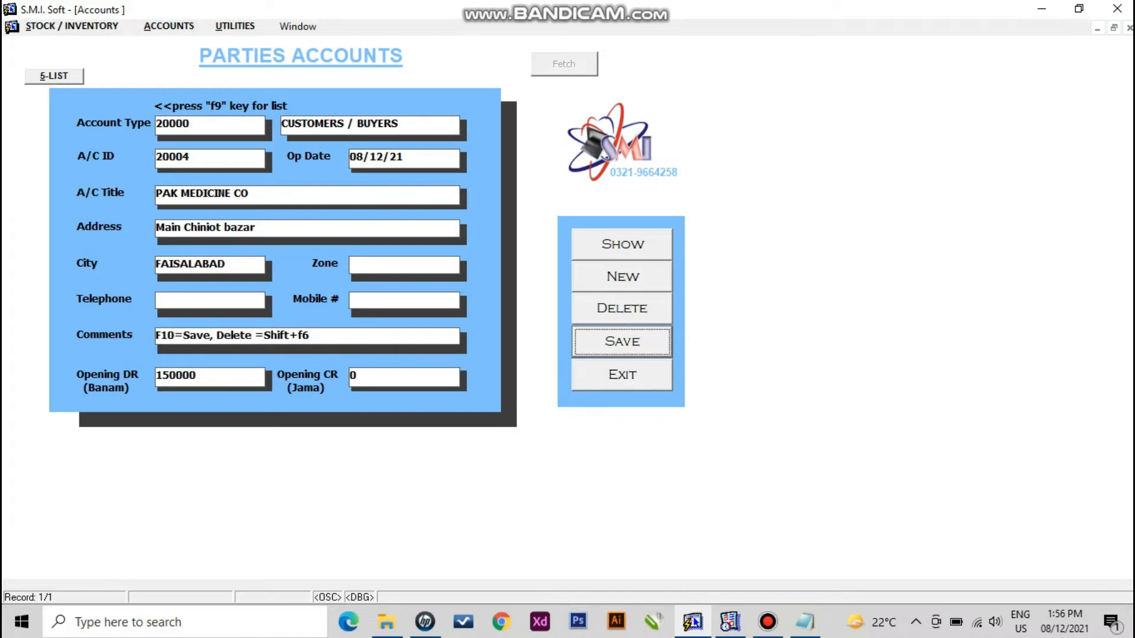
{"action": "key", "text": "Escape"}
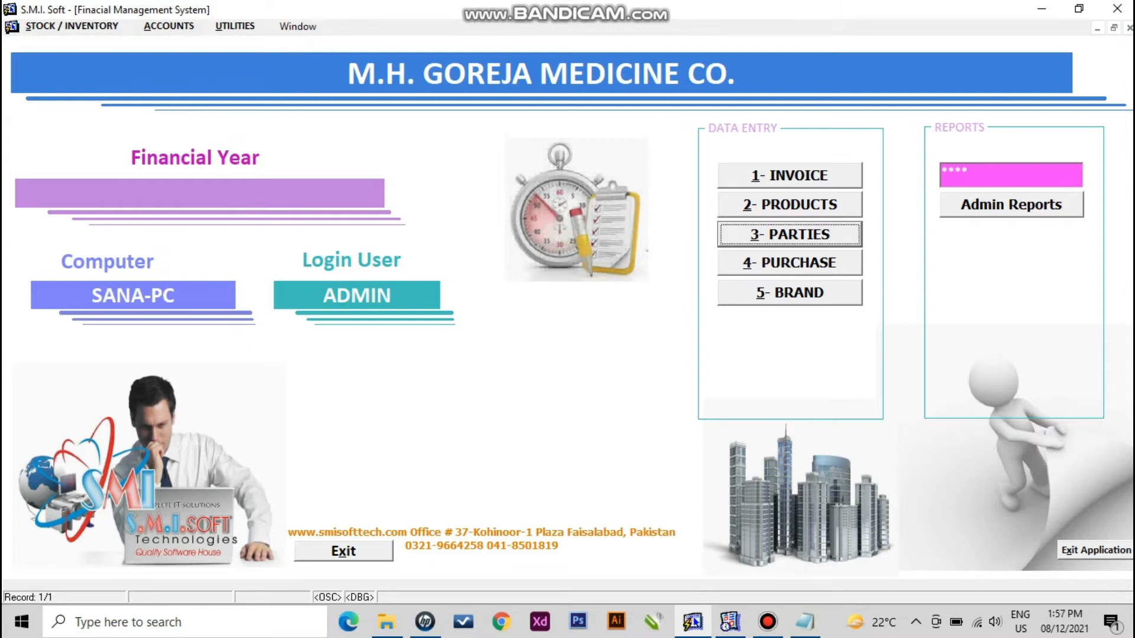
- Switch from the main menu to the Purchase entry screen
{"action": "key", "text": "alt+4"}
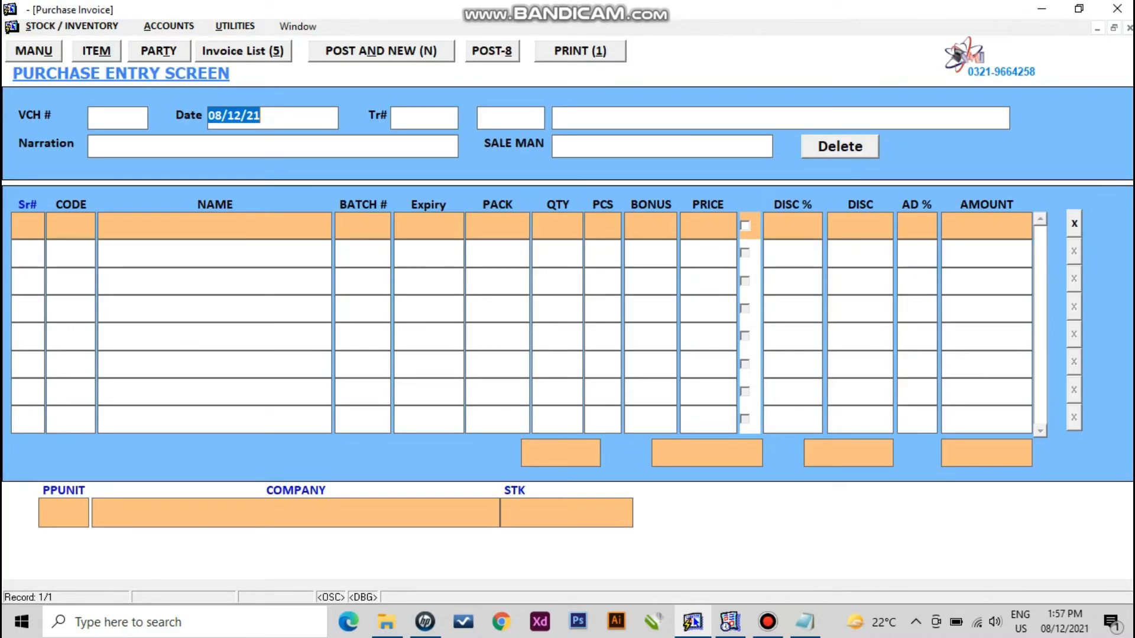
- Keep date 08/12/21, choose supplier SAMI PHARMACEUTICALS, and list products for line one
{"action": "key", "text": "Return"}
{"action": "key", "text": "F9"}
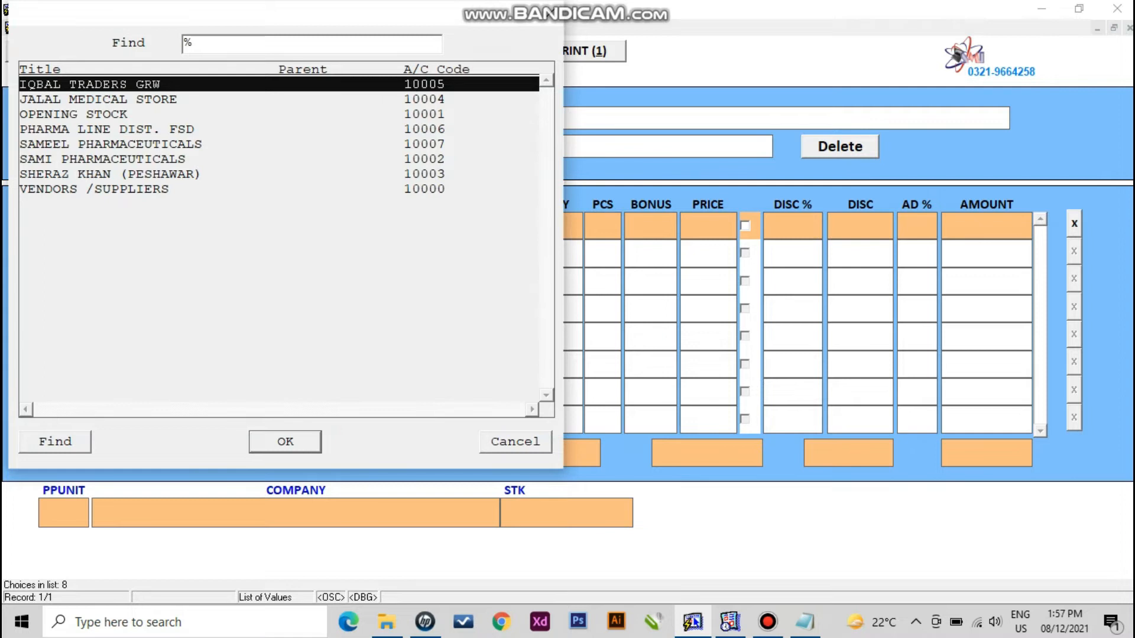
{"action": "type", "text": "s"}
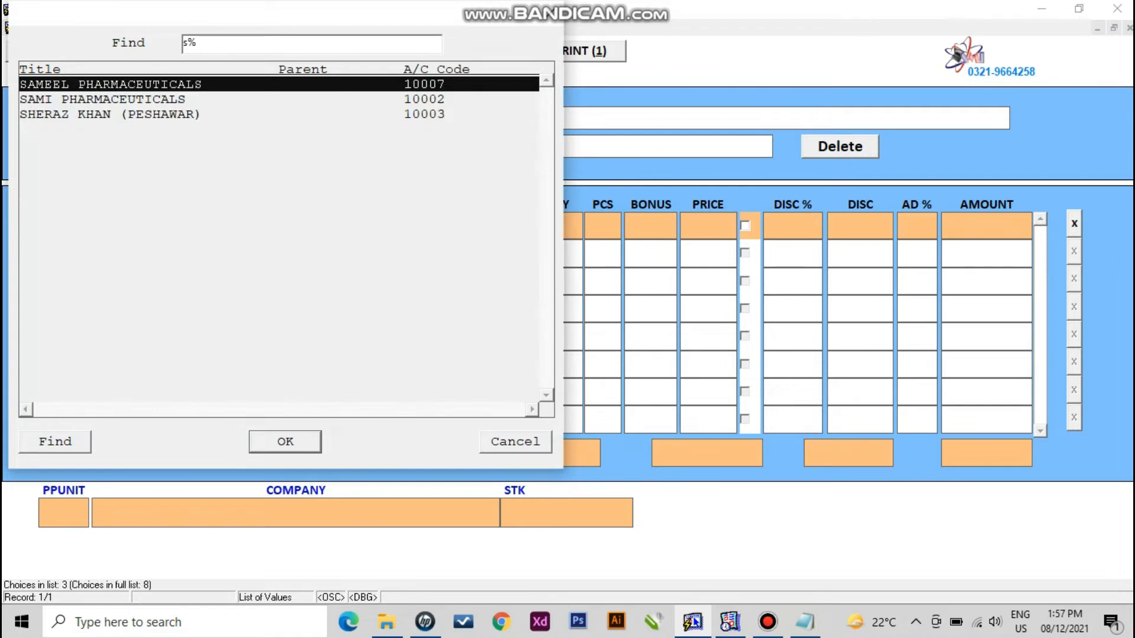
{"action": "key", "text": "Down"}
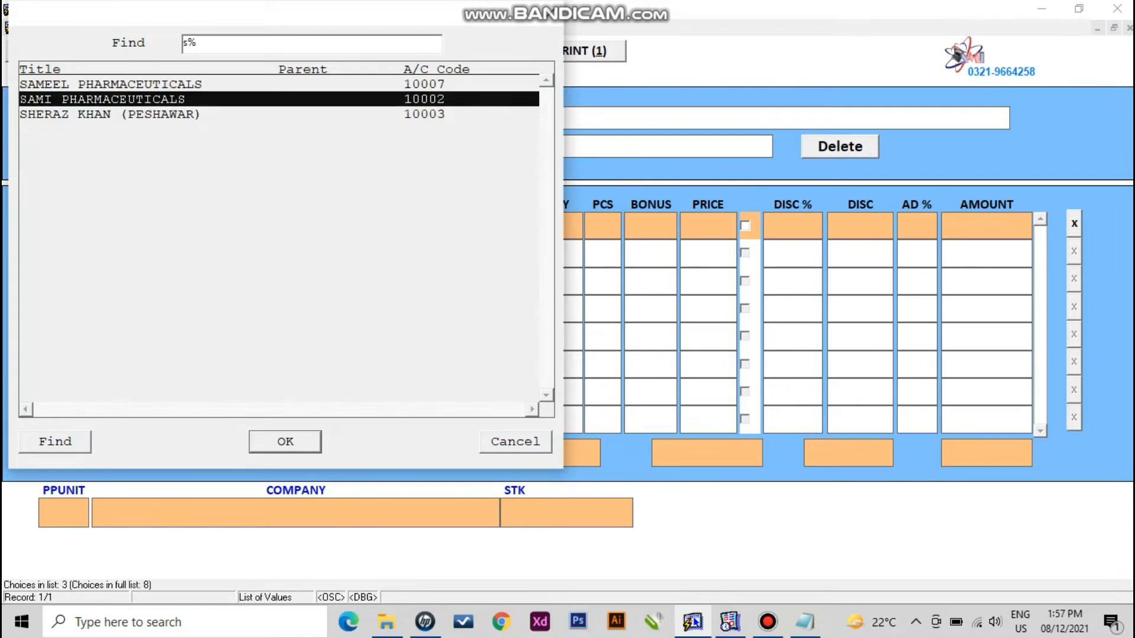
{"action": "key", "text": "Return"}
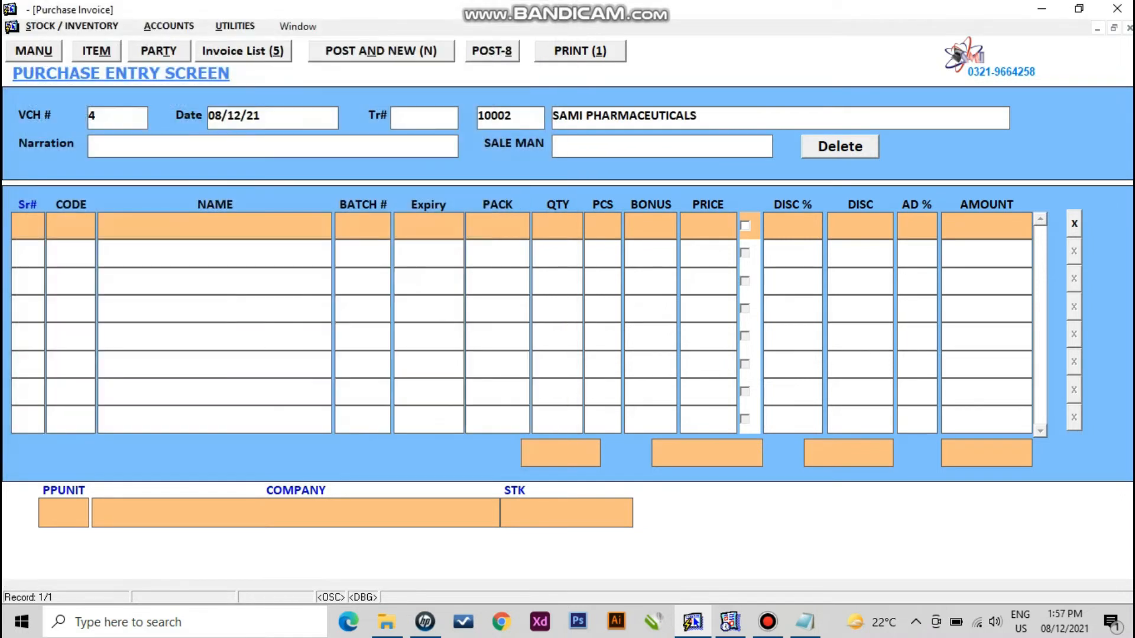
{"action": "key", "text": "Return"}
{"action": "key", "text": "F9"}
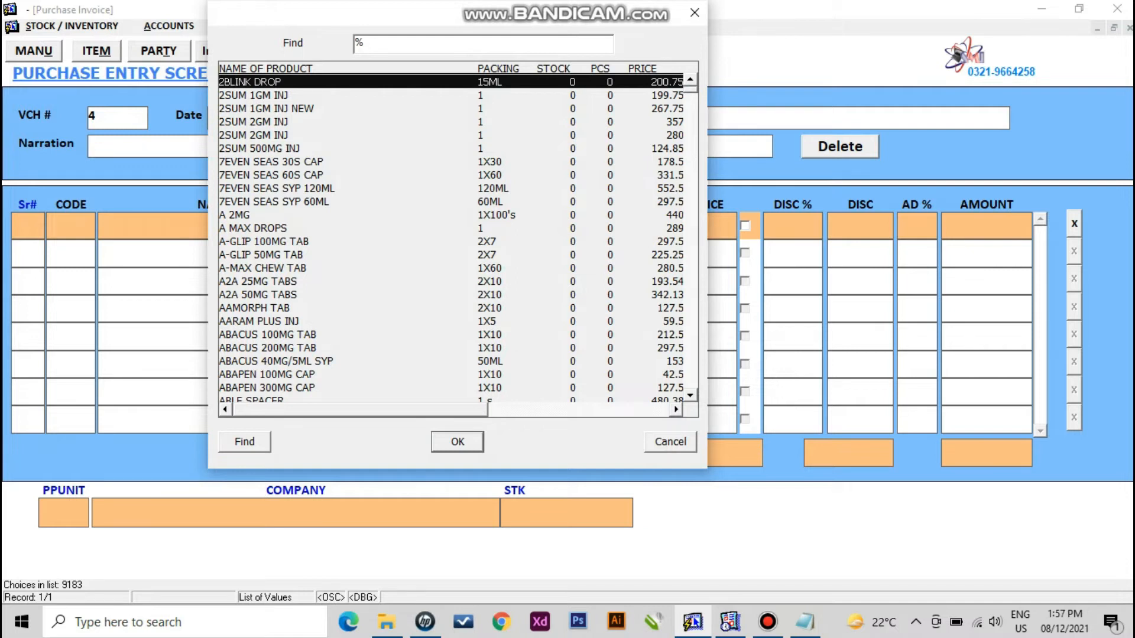
- Find OXIDIL 250MG IV INJ and insert it on the first invoice line
{"action": "type", "text": "oxi"}
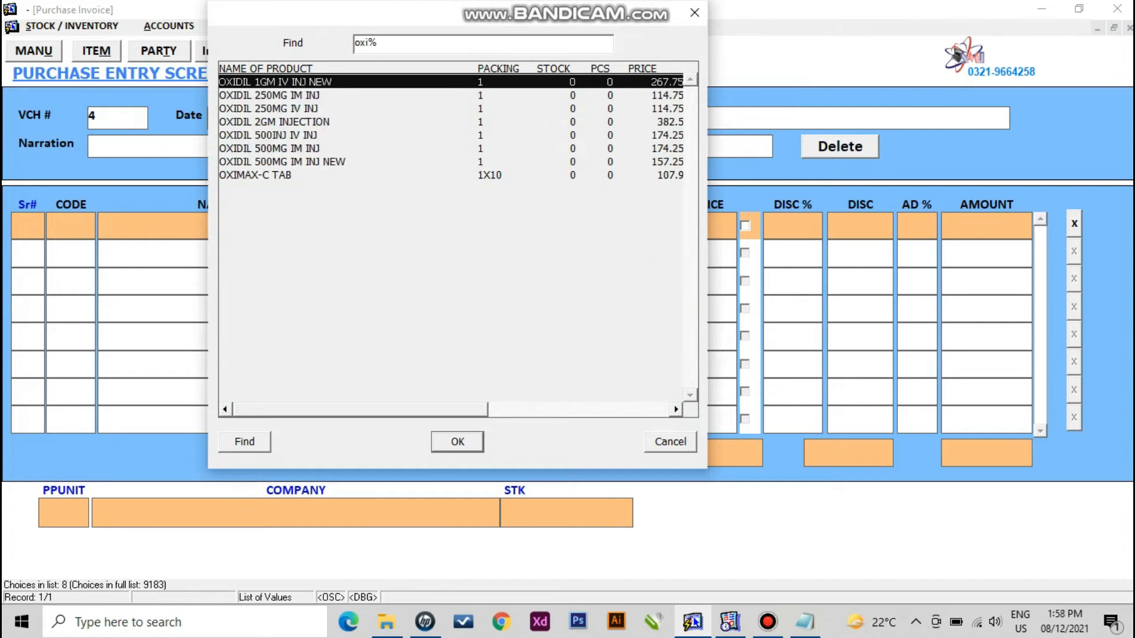
{"action": "key", "text": "Down"}
{"action": "key", "text": "Down"}
{"action": "key", "text": "Down"}
{"action": "key", "text": "Down"}
{"action": "key", "text": "Down"}
{"action": "key", "text": "Up"}
{"action": "key", "text": "Up"}
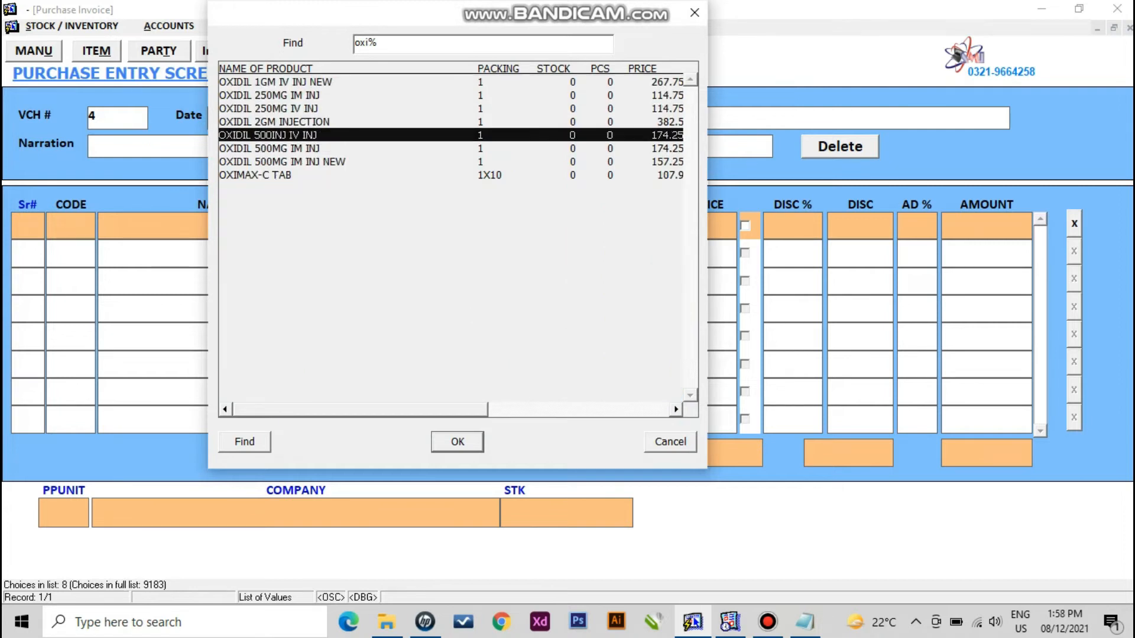
{"action": "key", "text": "Up"}
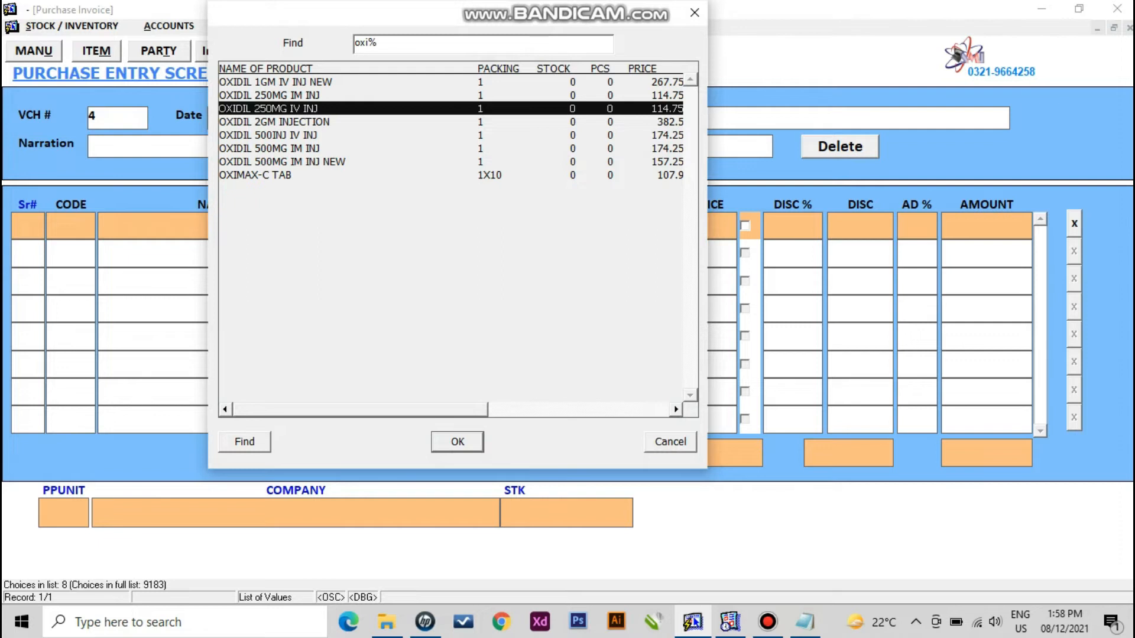
{"action": "key", "text": "Return"}
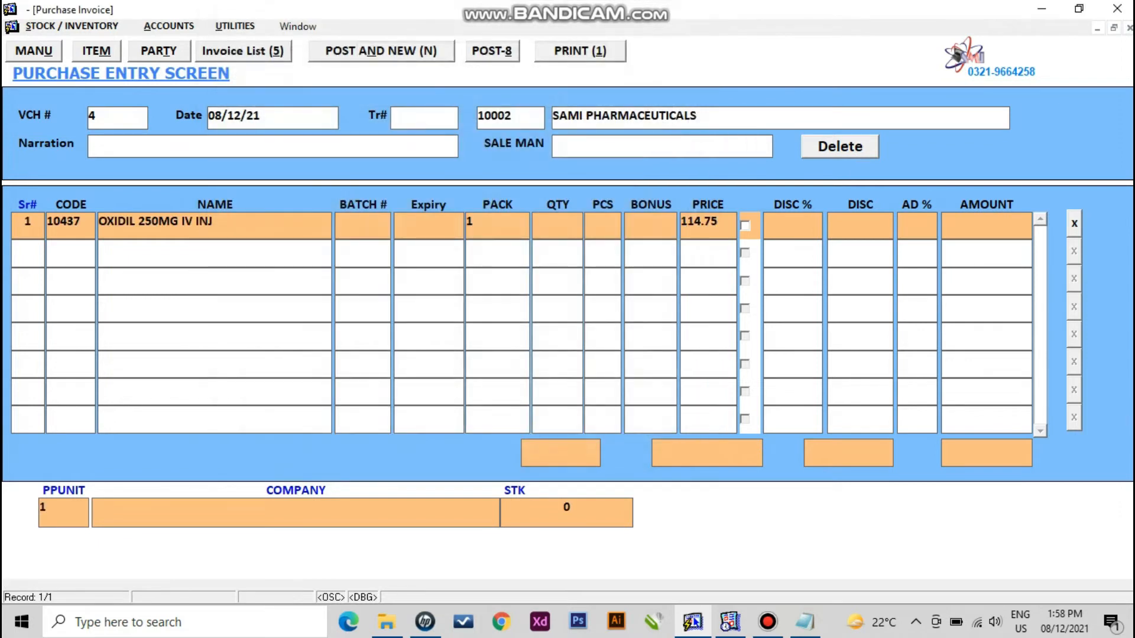
- Give OXIDIL quantity 100 and a 5% discount
{"action": "key", "text": "Return"}
{"action": "type", "text": "1000"}
{"action": "key", "text": "BackSpace"}
{"action": "key", "text": "Return"}
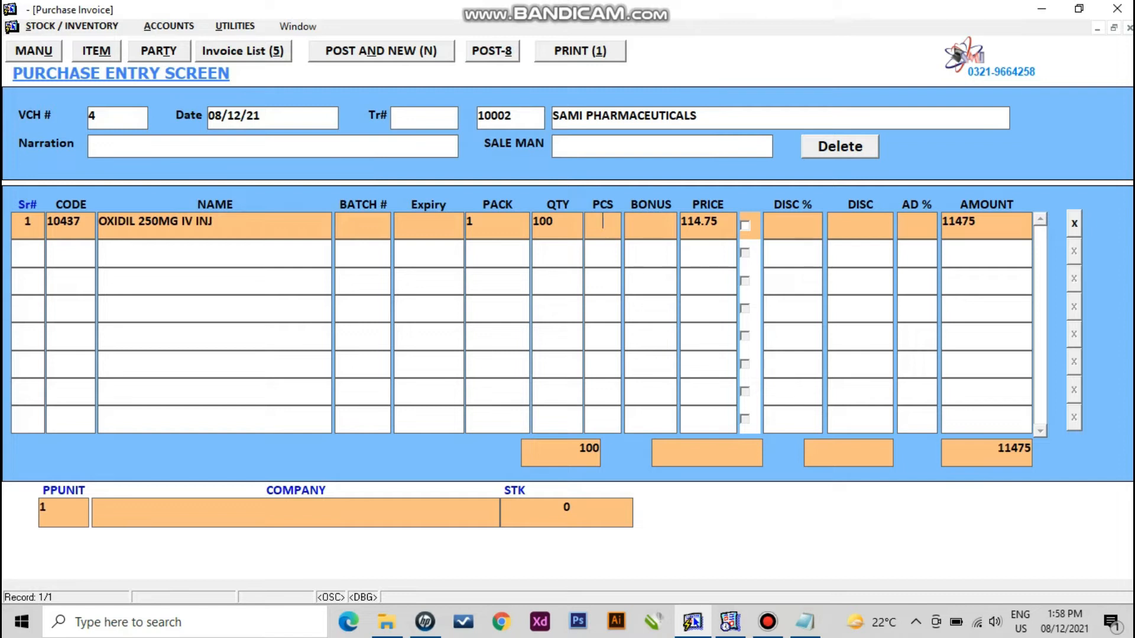
{"action": "key", "text": "Return"}
{"action": "key", "text": "Return"}
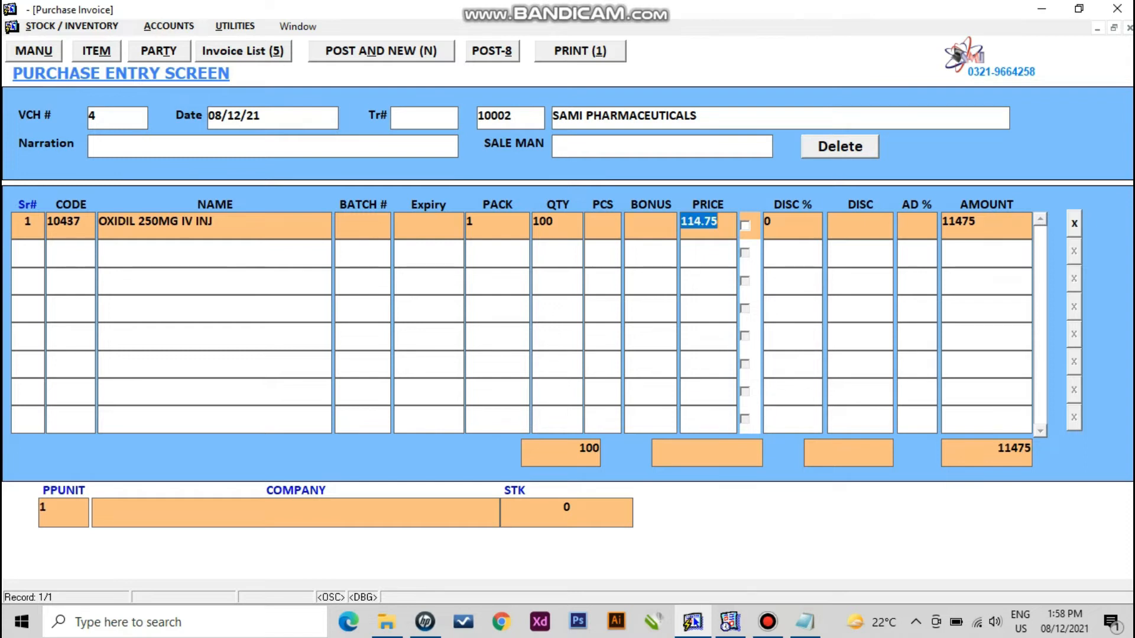
{"action": "key", "text": "Return"}
{"action": "key", "text": "Return"}
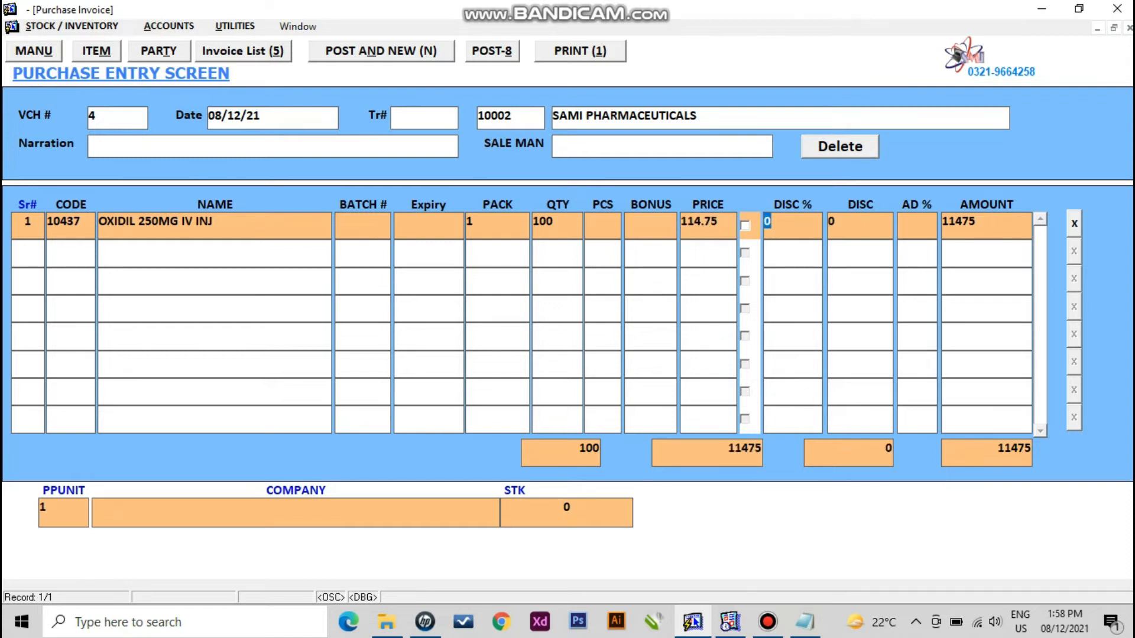
{"action": "type", "text": "5"}
{"action": "key", "text": "Return"}
{"action": "key", "text": "Up"}
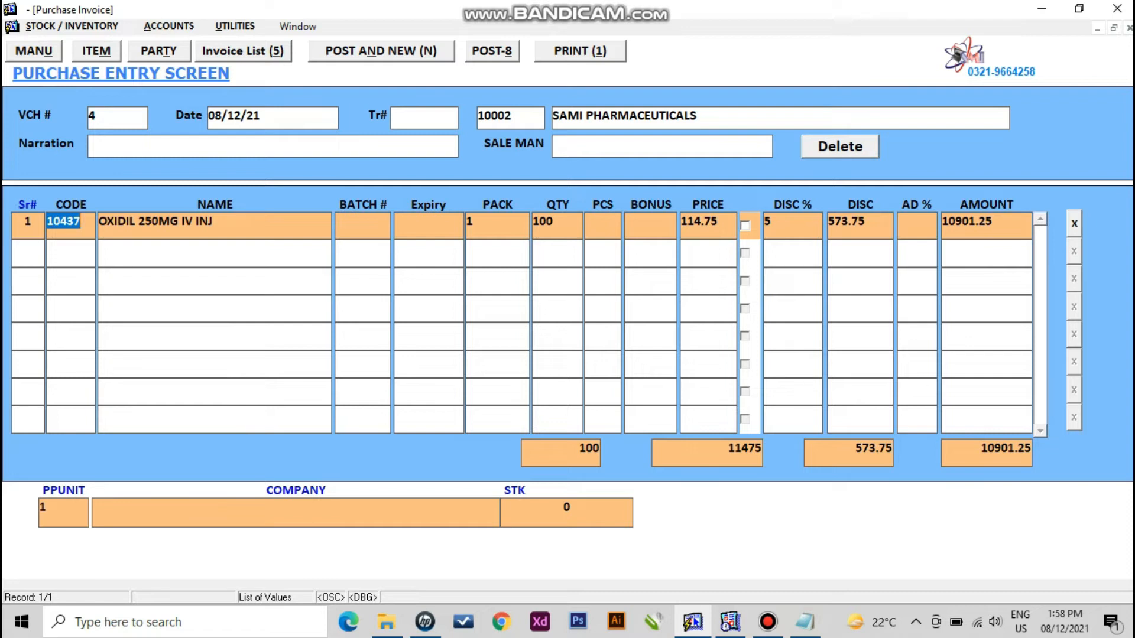
- Start line two with RISEK 40MG CAPS from the product list
{"action": "key", "text": "Down"}
{"action": "key", "text": "F9"}
{"action": "type", "text": "riseK %"}
{"action": "key", "text": "Down"}
{"action": "key", "text": "Down"}
{"action": "key", "text": "Return"}
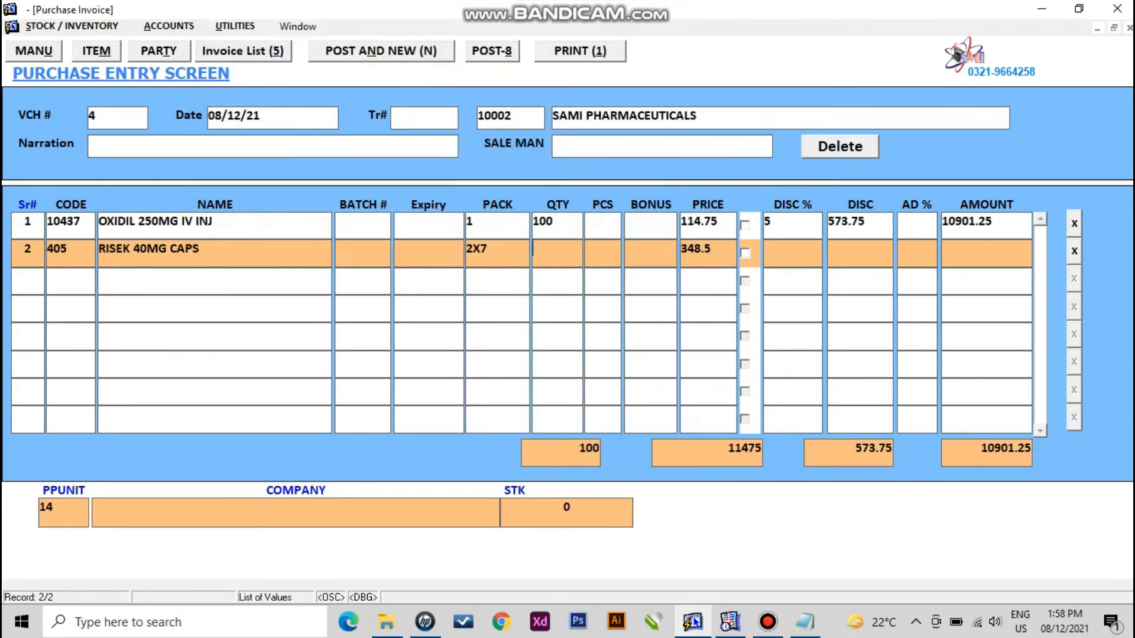
- Enter RISEK quantity 20 with 5% discount and post voucher 4 at 17522.75
{"action": "type", "text": "20"}
{"action": "key", "text": "Return"}
{"action": "key", "text": "Return"}
{"action": "key", "text": "Return"}
{"action": "key", "text": "Return"}
{"action": "type", "text": "5"}
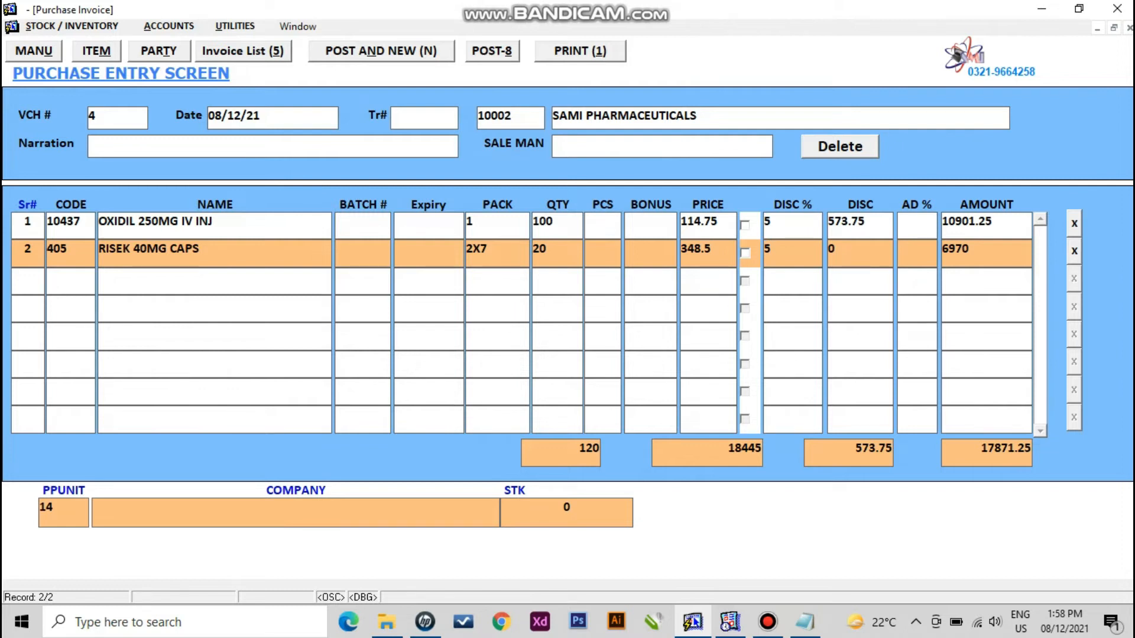
{"action": "key", "text": "Return"}
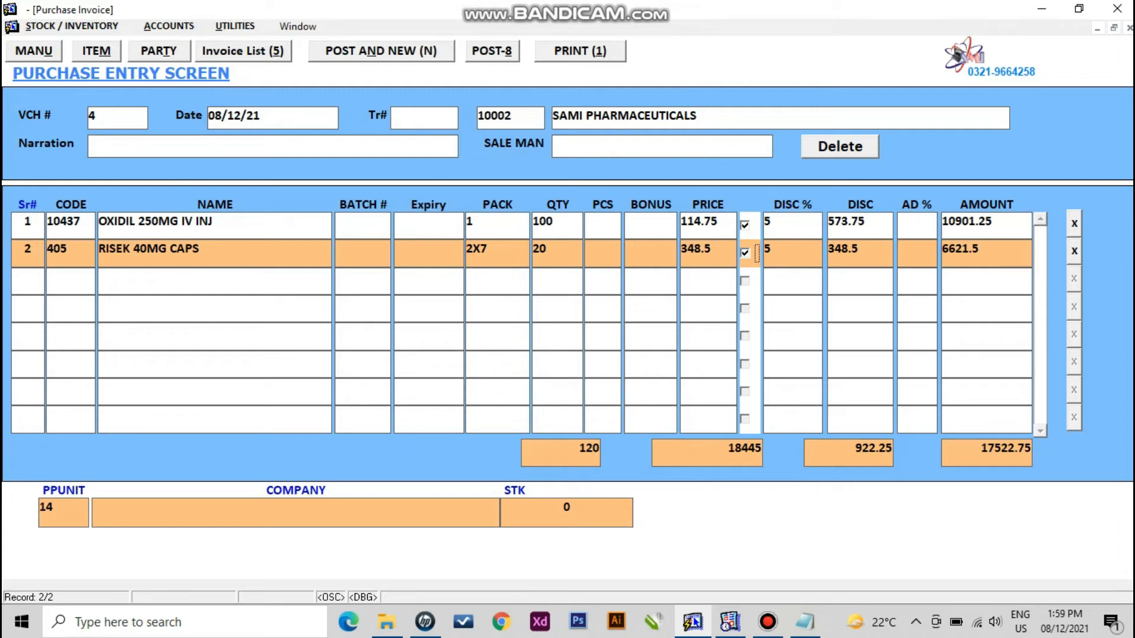
{"action": "left_click", "coordinate": [493, 52]}
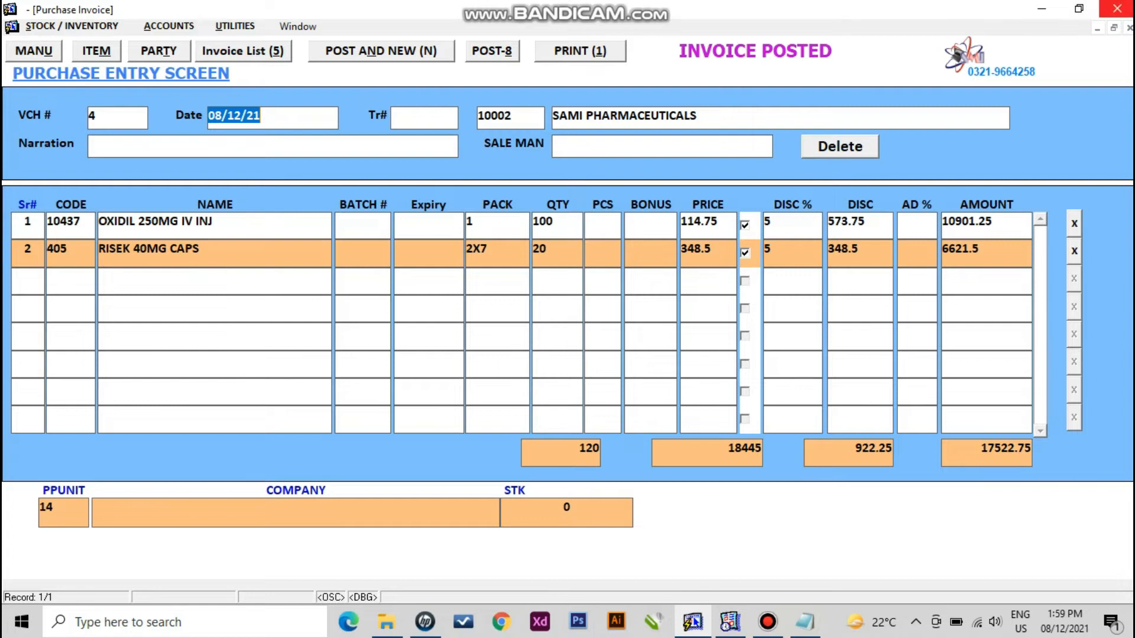
- Close the posted voucher, load invoice 4 from the purchase invoice list, and select RISEK's quantity
{"action": "left_click", "coordinate": [1117, 8]}
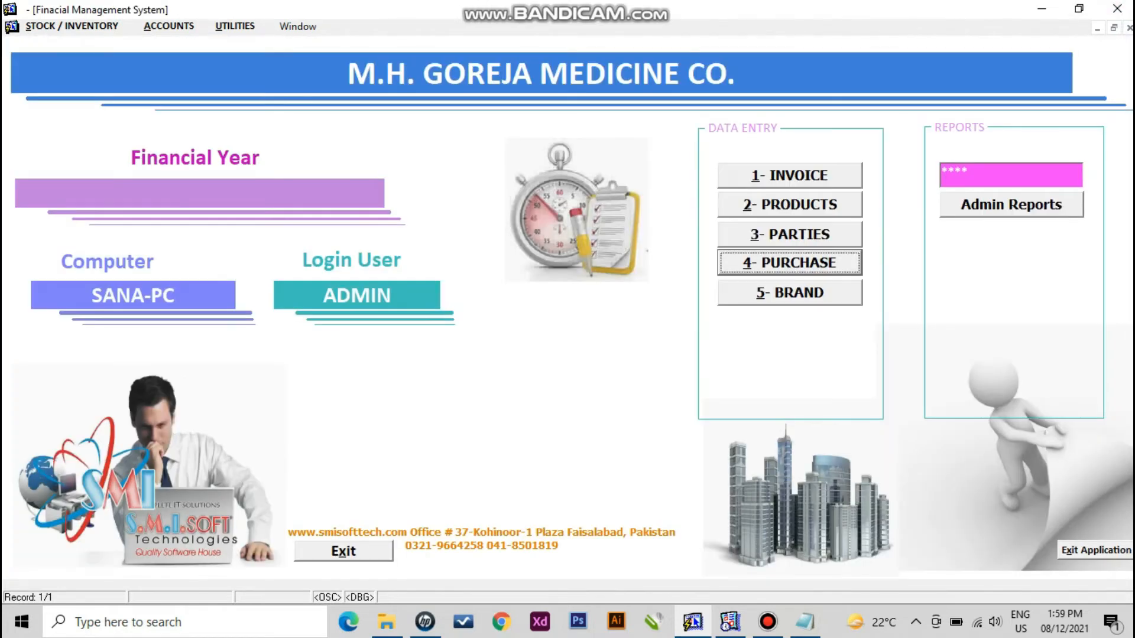
{"action": "key", "text": "Return"}
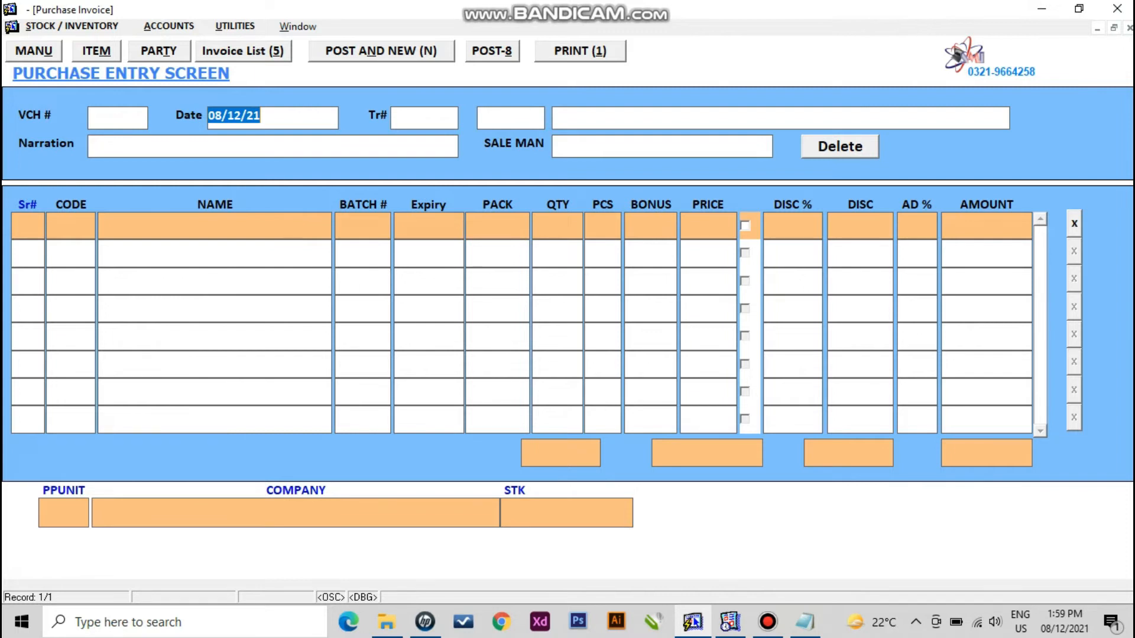
{"action": "key", "text": "alt+5"}
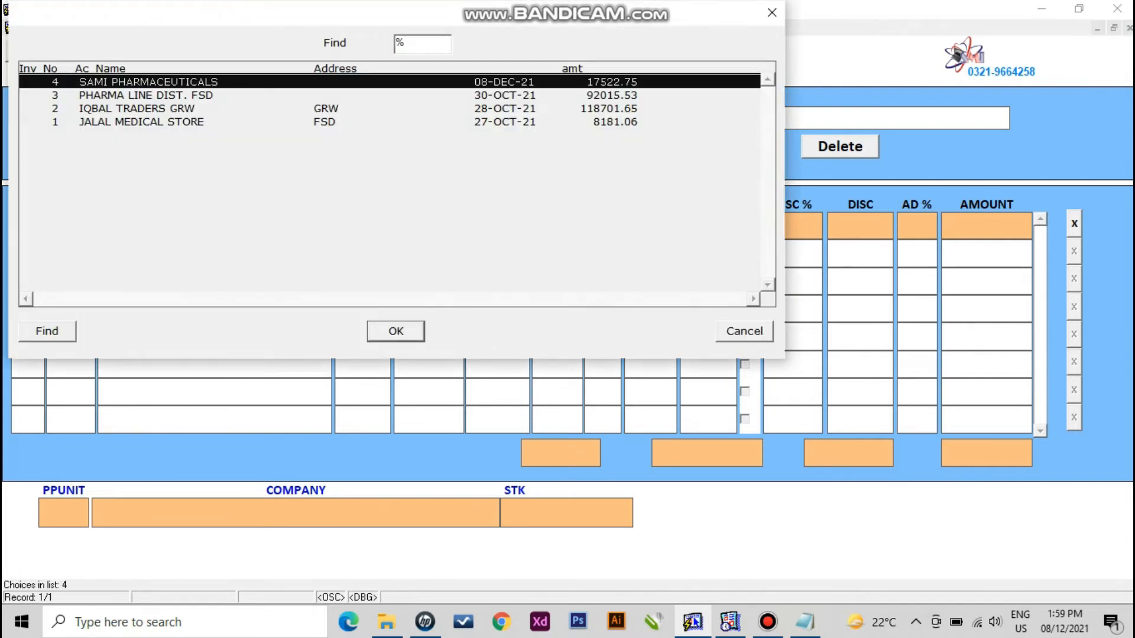
{"action": "key", "text": "Down"}
{"action": "key", "text": "Down"}
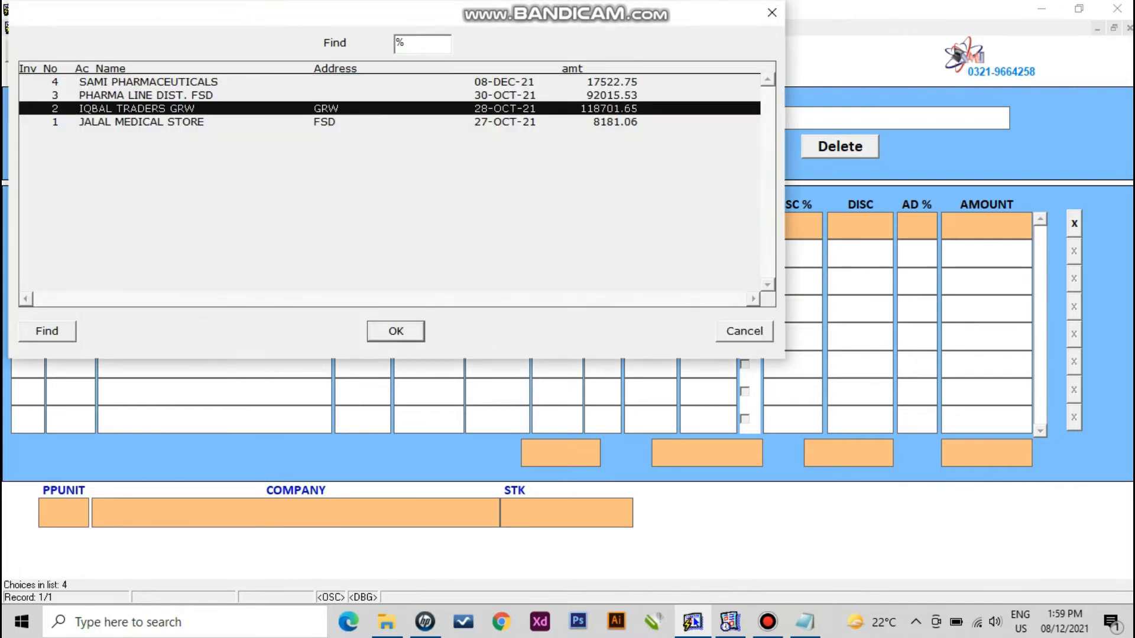
{"action": "key", "text": "Down"}
{"action": "key", "text": "Up"}
{"action": "key", "text": "Up"}
{"action": "key", "text": "Up"}
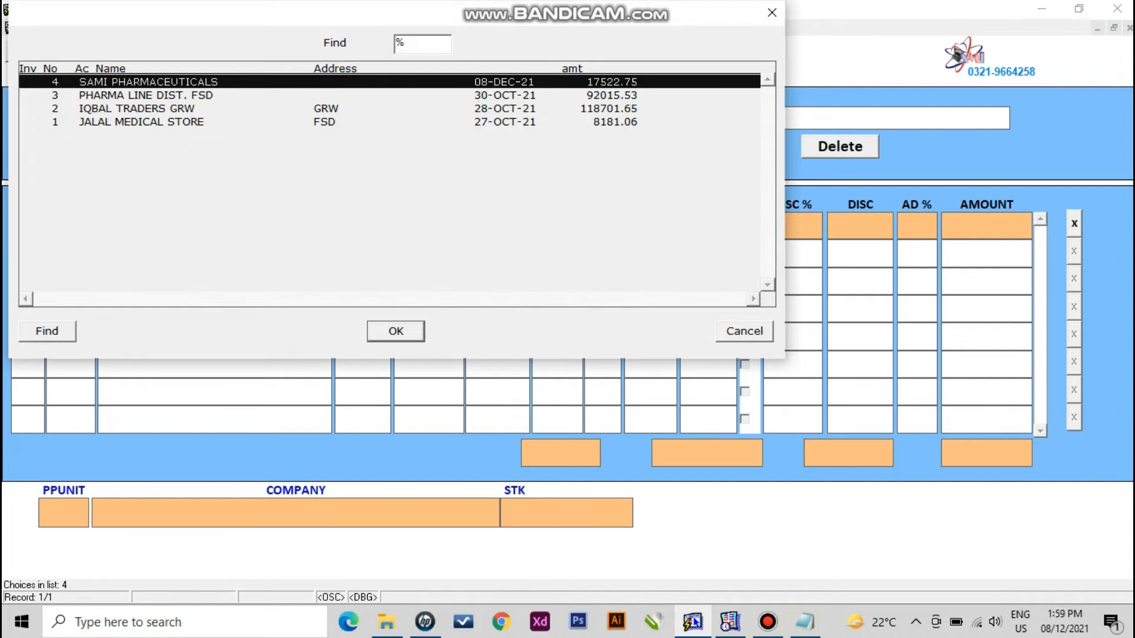
{"action": "key", "text": "Return"}
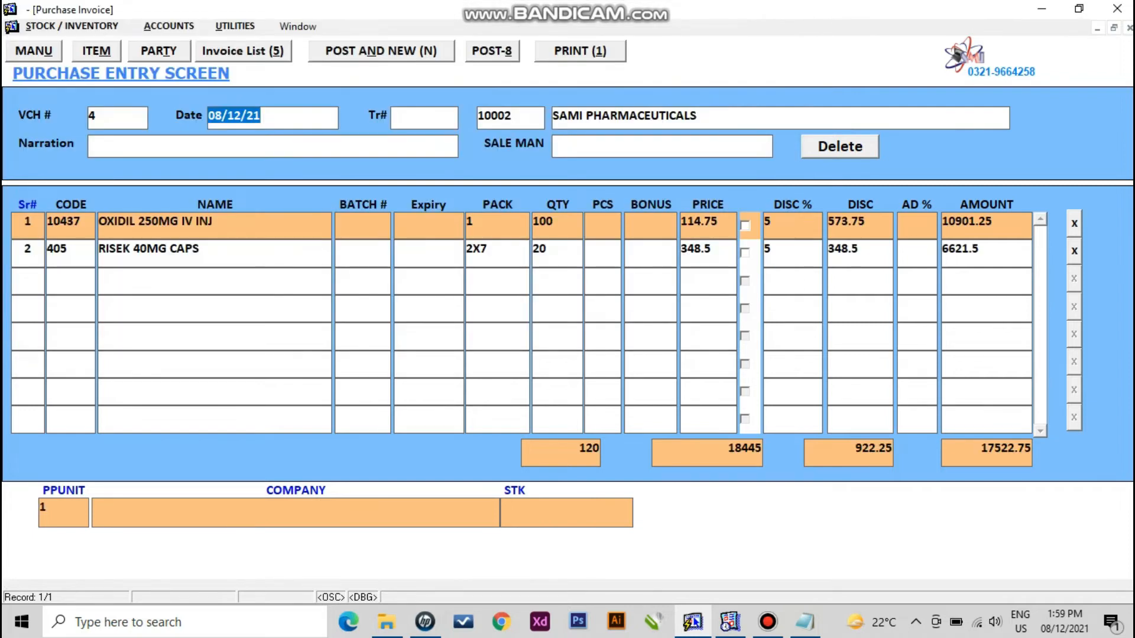
{"action": "left_click", "coordinate": [177, 248]}
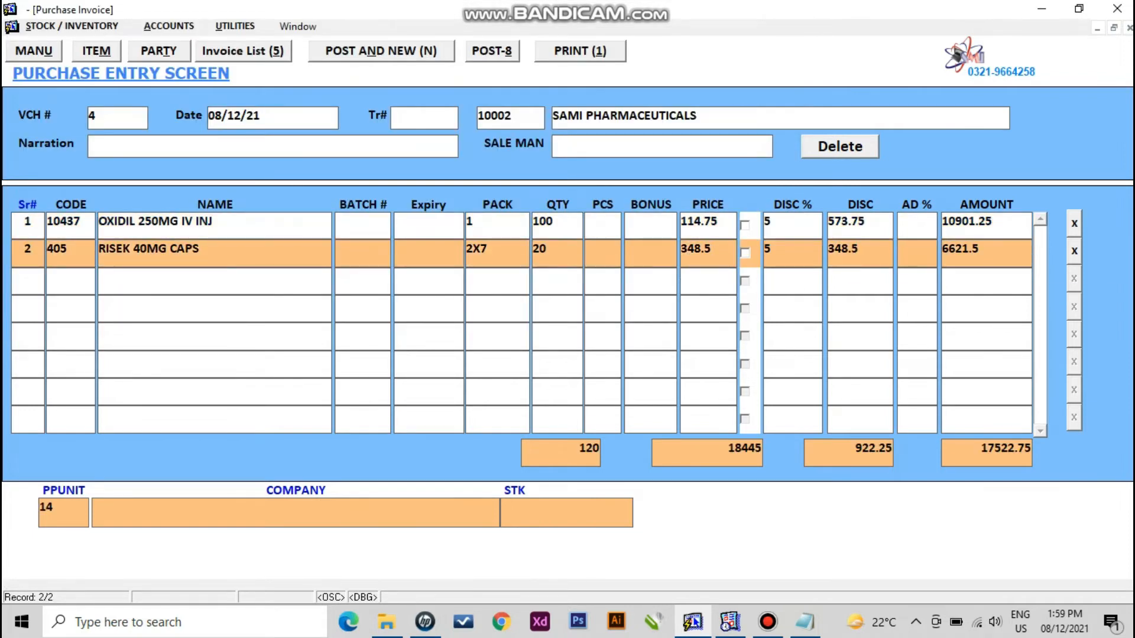
{"action": "double_click", "coordinate": [539, 249]}
- Start a third line with AUGMENTIN 625MG TABS
{"action": "left_click", "coordinate": [603, 249]}
{"action": "key", "text": "Return"}
{"action": "key", "text": "Return"}
{"action": "key", "text": "Return"}
{"action": "key", "text": "Return"}
{"action": "key", "text": "Return"}
{"action": "key", "text": "Return"}
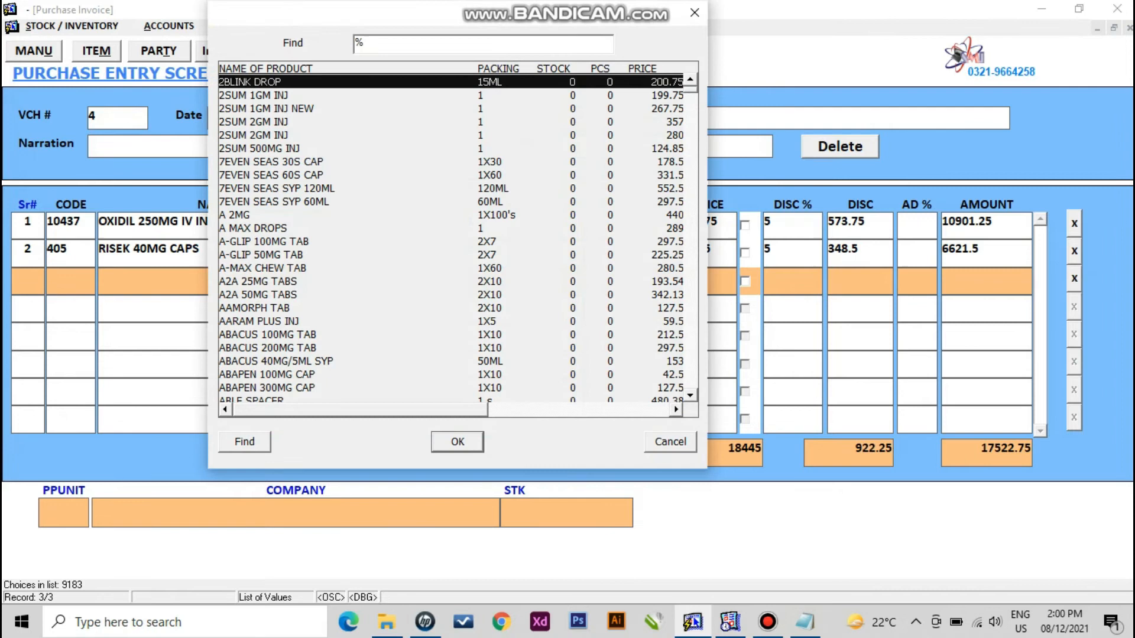
{"action": "type", "text": "augME"}
{"action": "key", "text": "Down"}
{"action": "key", "text": "Down"}
{"action": "key", "text": "Down"}
{"action": "key", "text": "Down"}
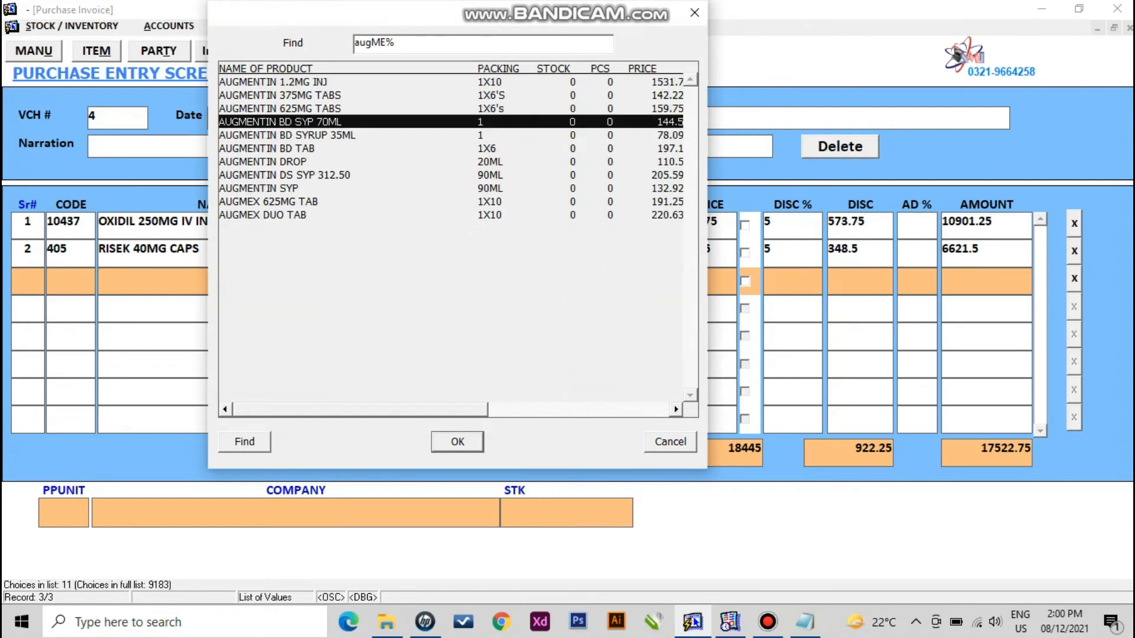
{"action": "key", "text": "Up"}
{"action": "key", "text": "Up"}
{"action": "key", "text": "Return"}
- Set AUGMENTIN quantity to 10, repost the invoice at 19120.25, and close it
{"action": "key", "text": "Tab"}
{"action": "type", "text": "10"}
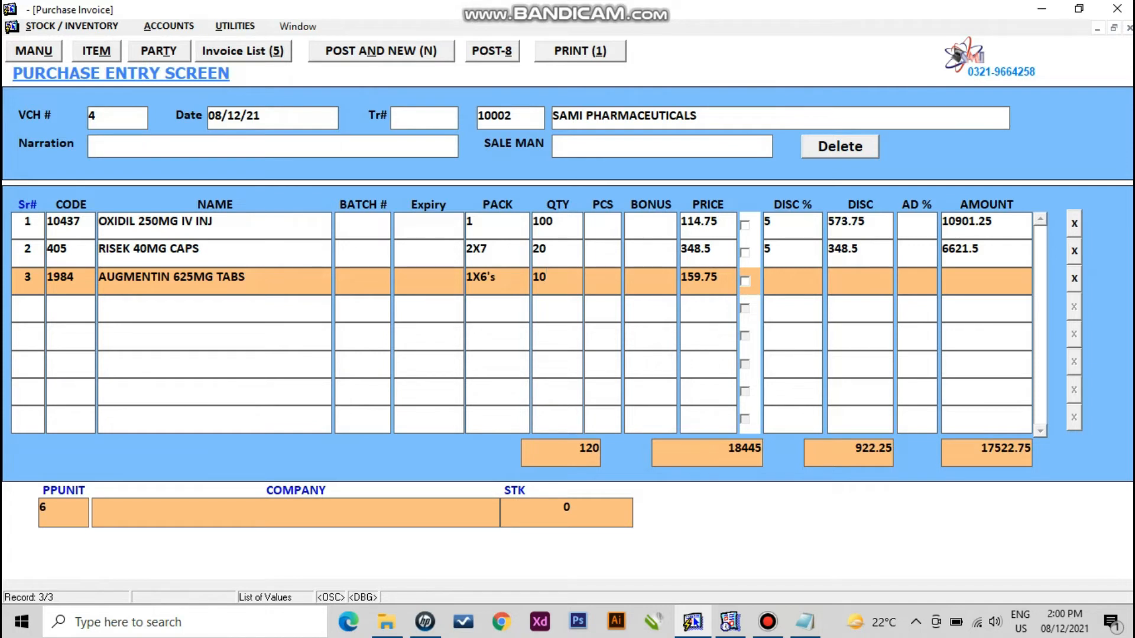
{"action": "key", "text": "F8"}
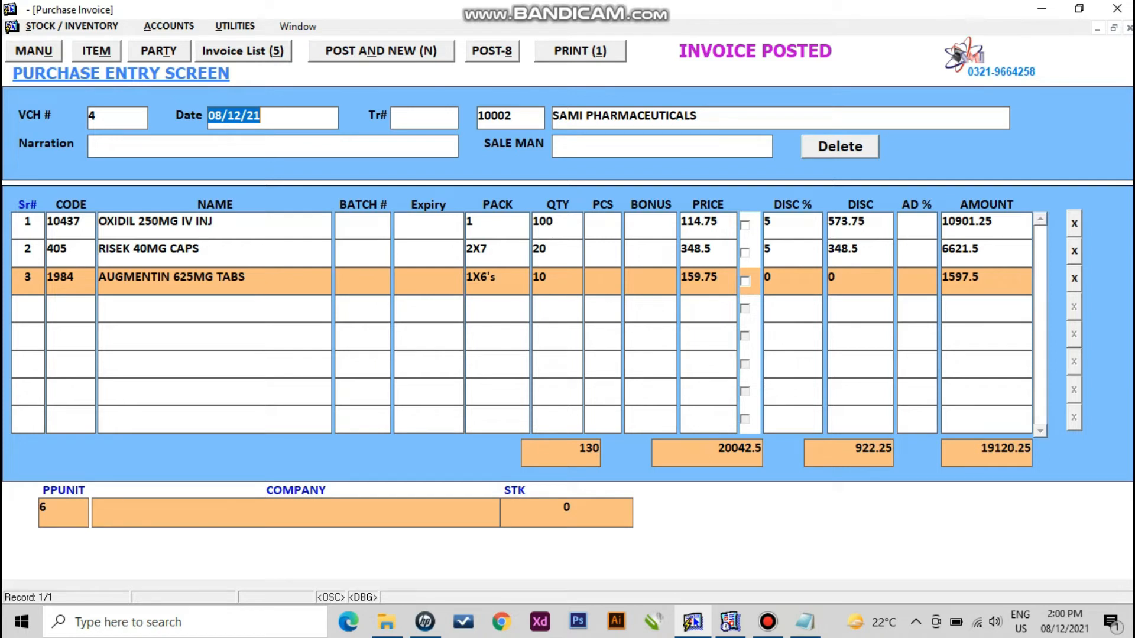
{"action": "double_click", "coordinate": [548, 250]}
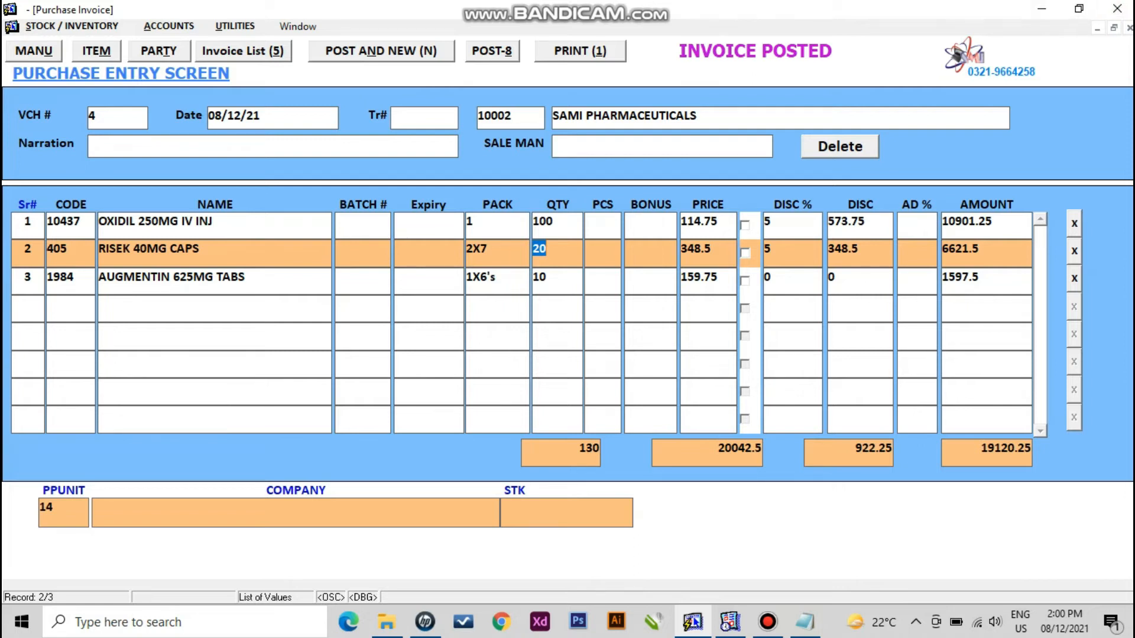
{"action": "left_click", "coordinate": [1118, 8]}
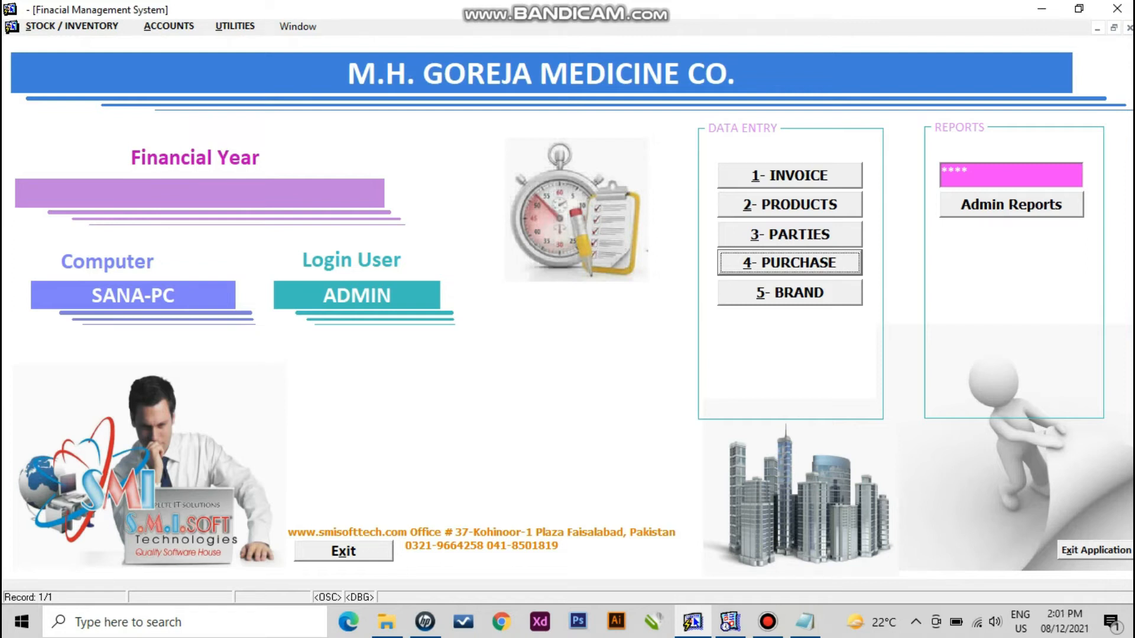
- Start a new sale invoice for party MARHABA MEDICINE CO
{"action": "key", "text": "alt+1"}
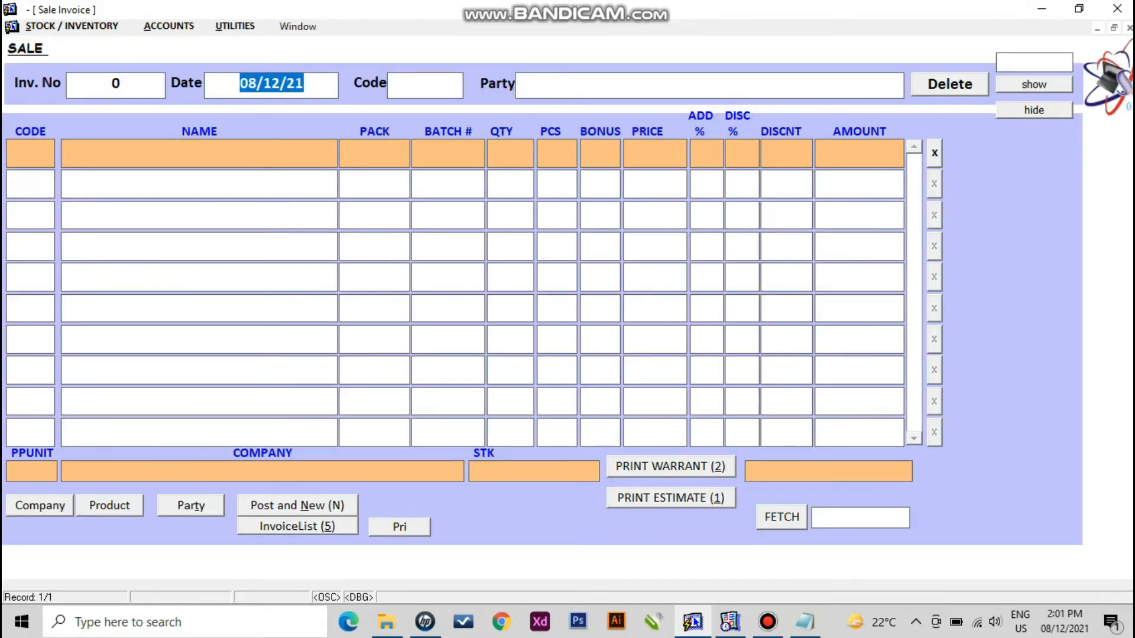
{"action": "key", "text": "Return"}
{"action": "key", "text": "Down"}
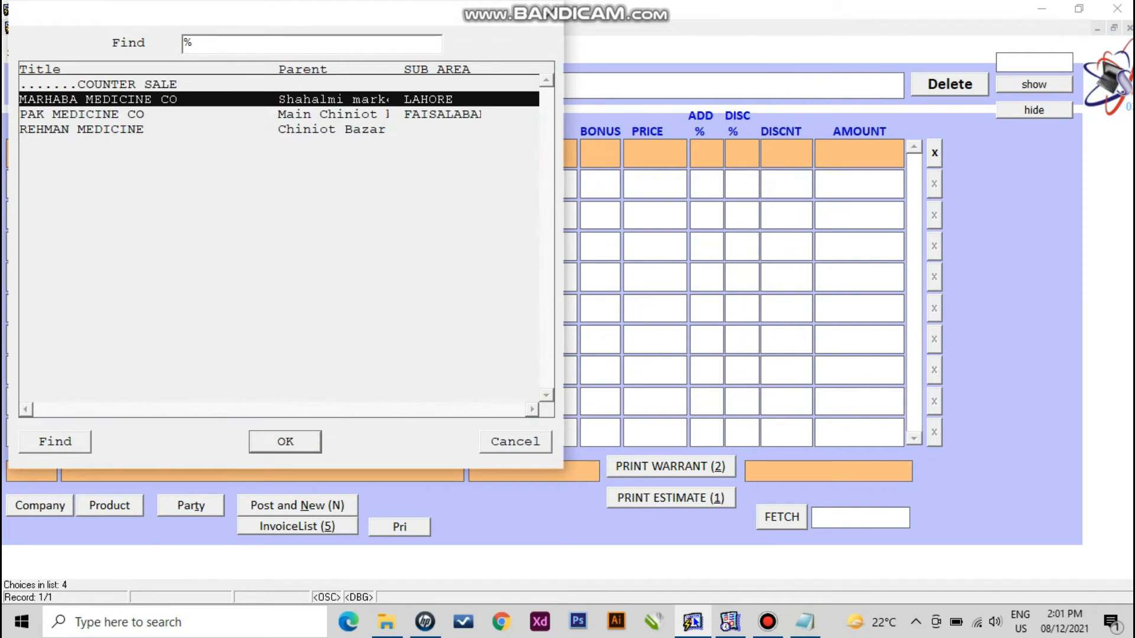
{"action": "key", "text": "Return"}
{"action": "key", "text": "Return"}
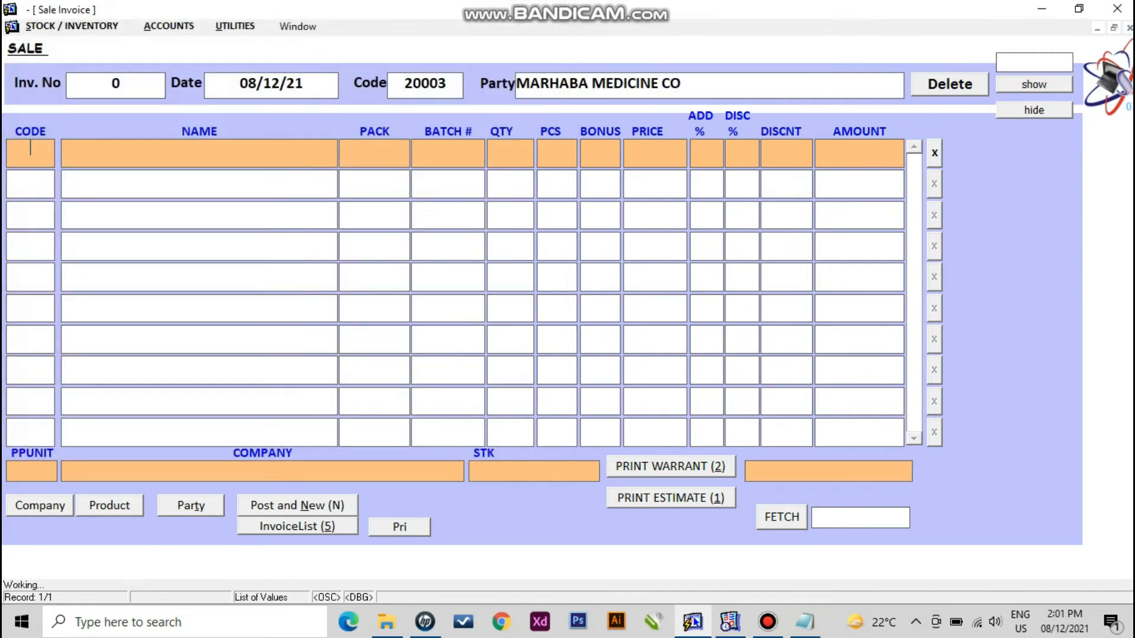
- Add RISEK 40MG CAPS to the sale invoice at quantity 10
{"action": "type", "text": "riseK"}
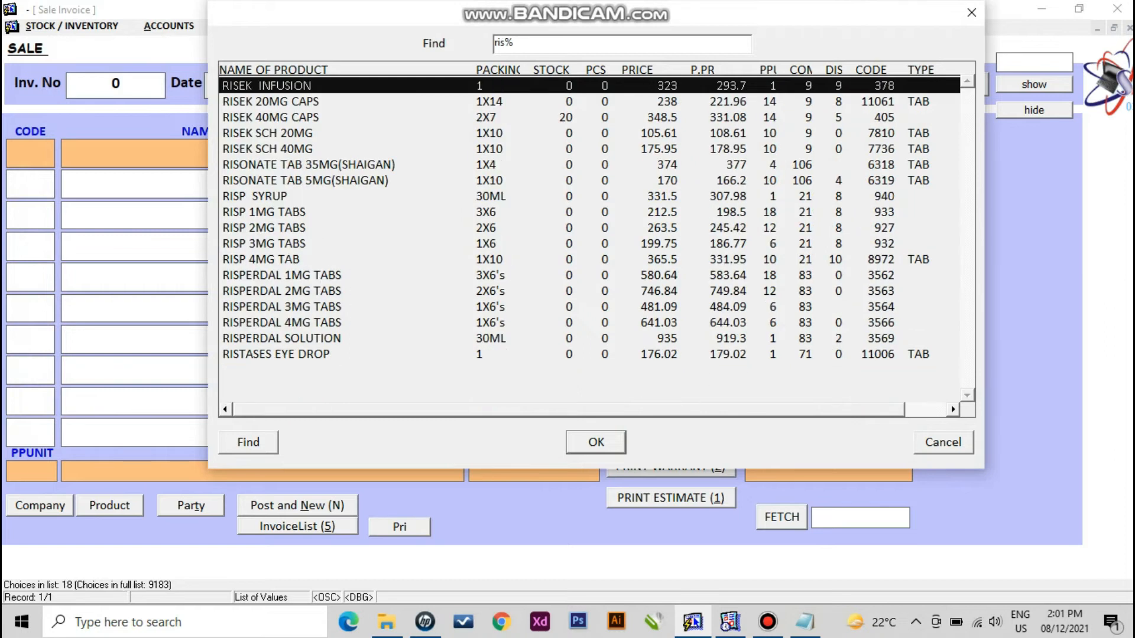
{"action": "key", "text": "Down"}
{"action": "key", "text": "Down"}
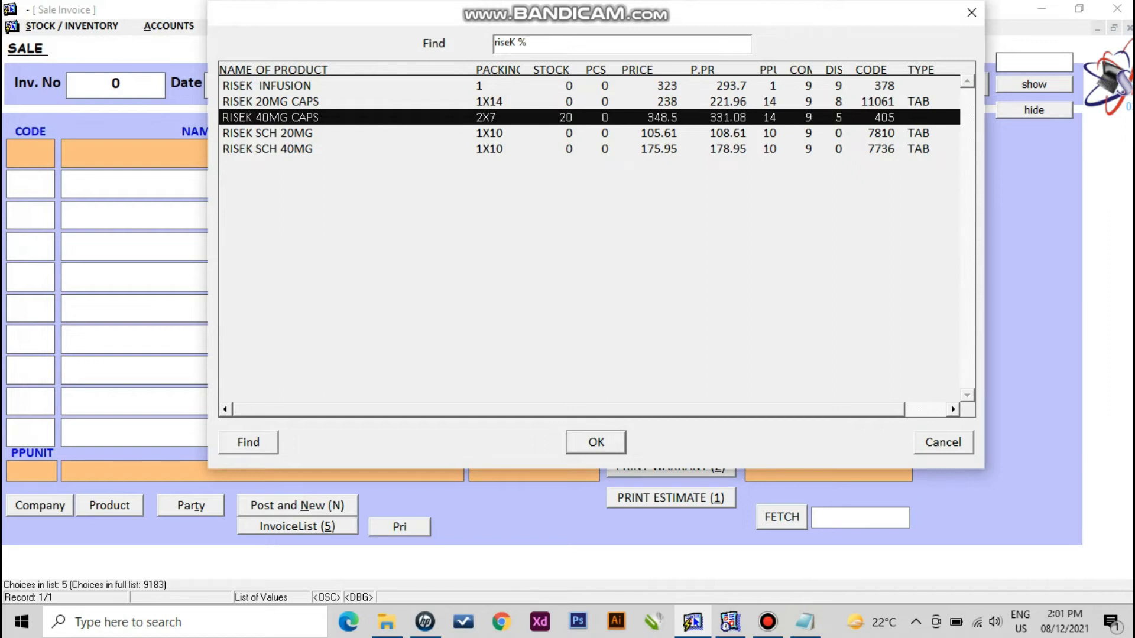
{"action": "key", "text": "Return"}
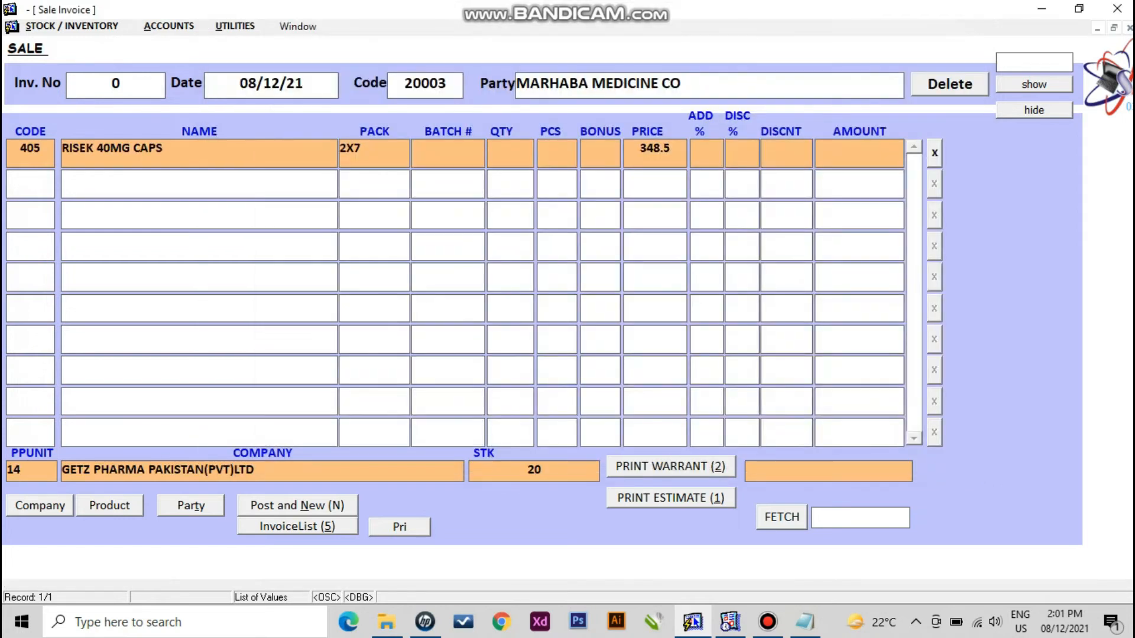
{"action": "key", "text": "Return"}
{"action": "type", "text": "10"}
{"action": "key", "text": "Return"}
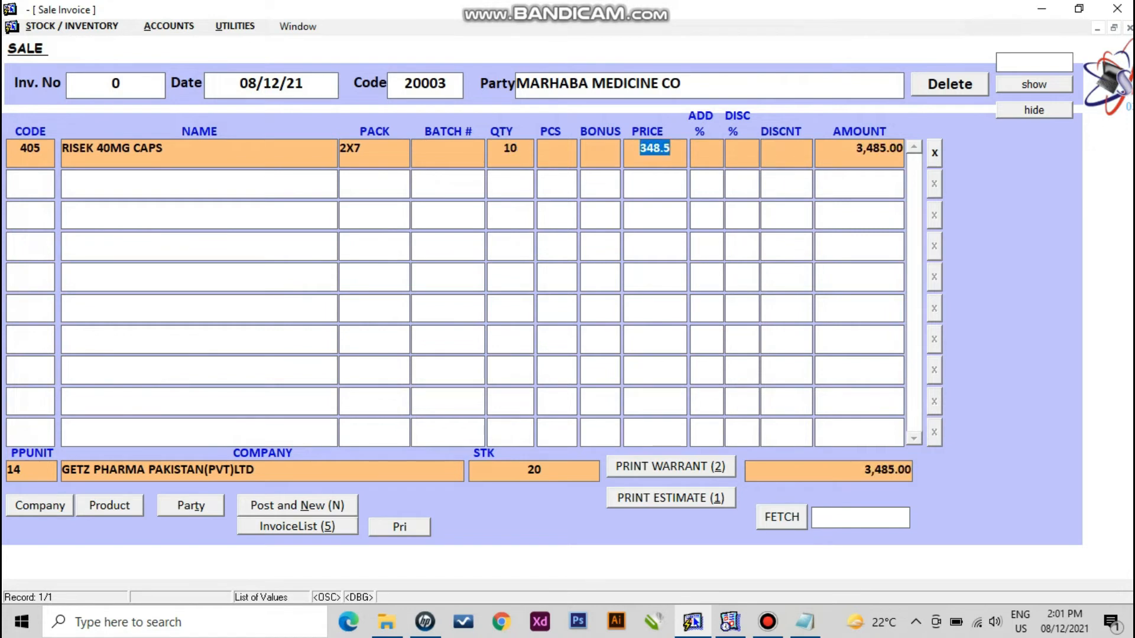
{"action": "key", "text": "Return"}
{"action": "key", "text": "Return"}
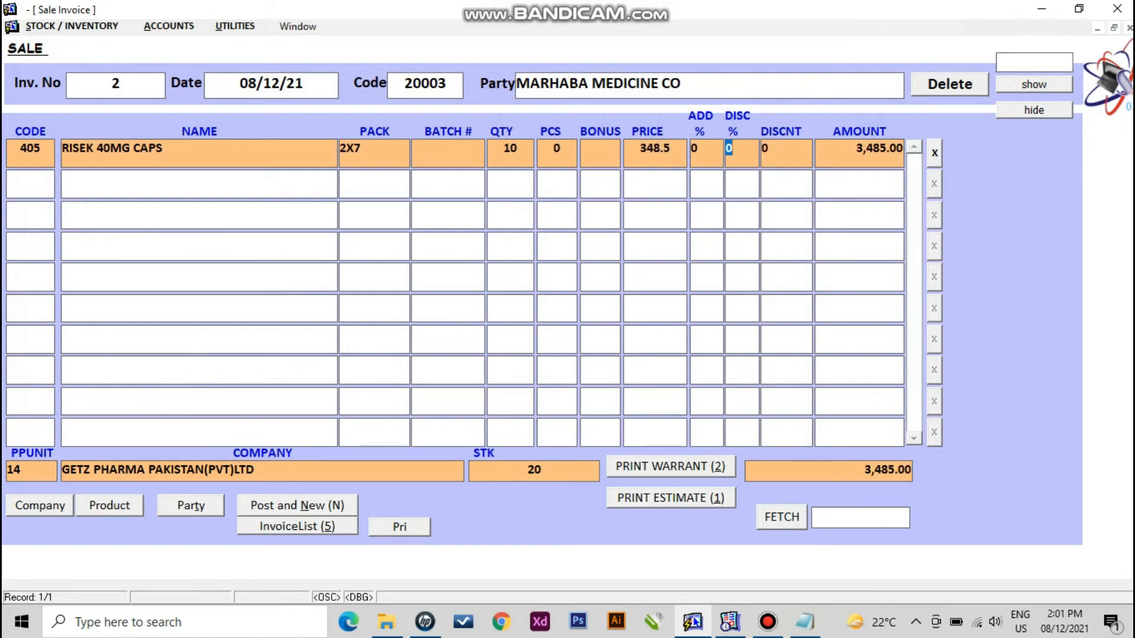
{"action": "type", "text": "1"}
{"action": "key", "text": "Return"}
- Add 2 AUGMENTIN 625MG TABS, totalling 3,769.65, and start the warranty print
{"action": "key", "text": "F9"}
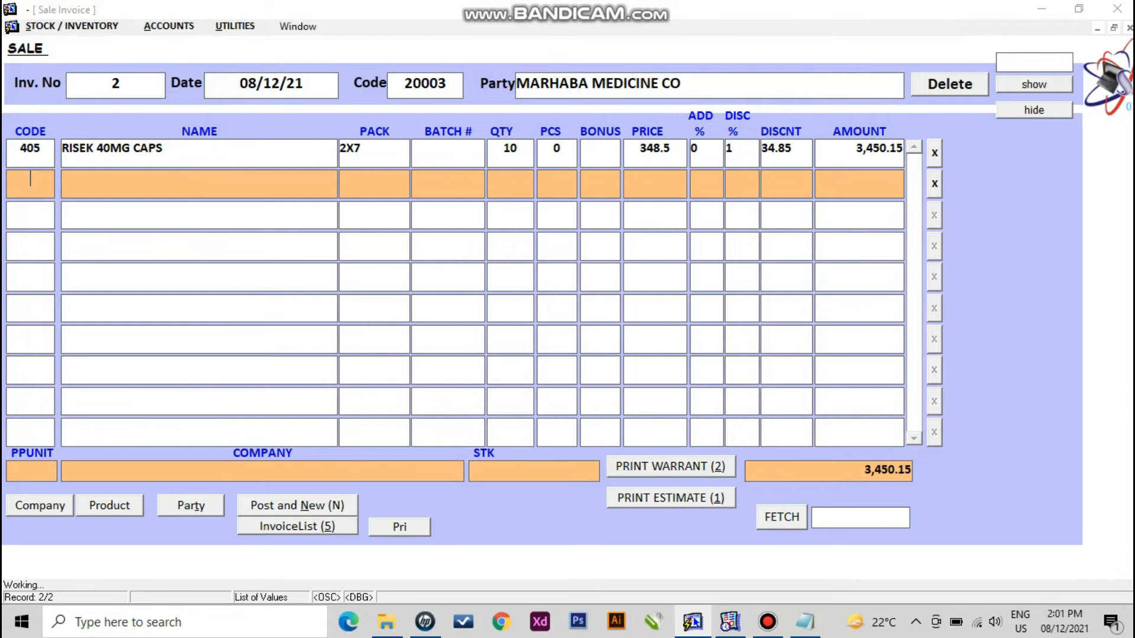
{"action": "type", "text": "augME"}
{"action": "key", "text": "Down"}
{"action": "key", "text": "Down"}
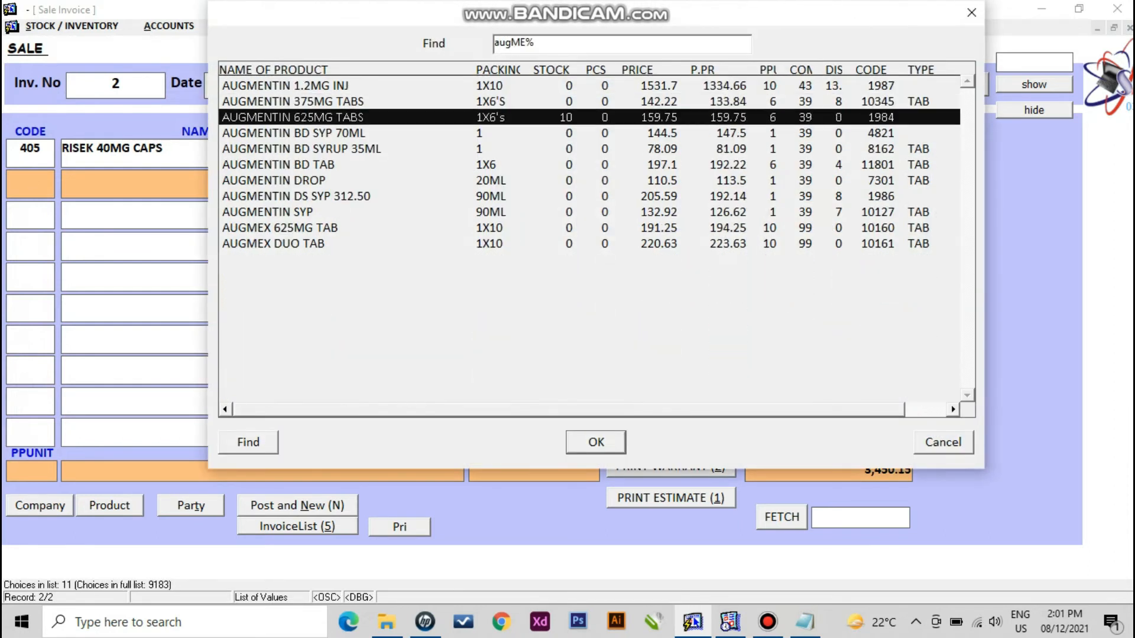
{"action": "key", "text": "Return"}
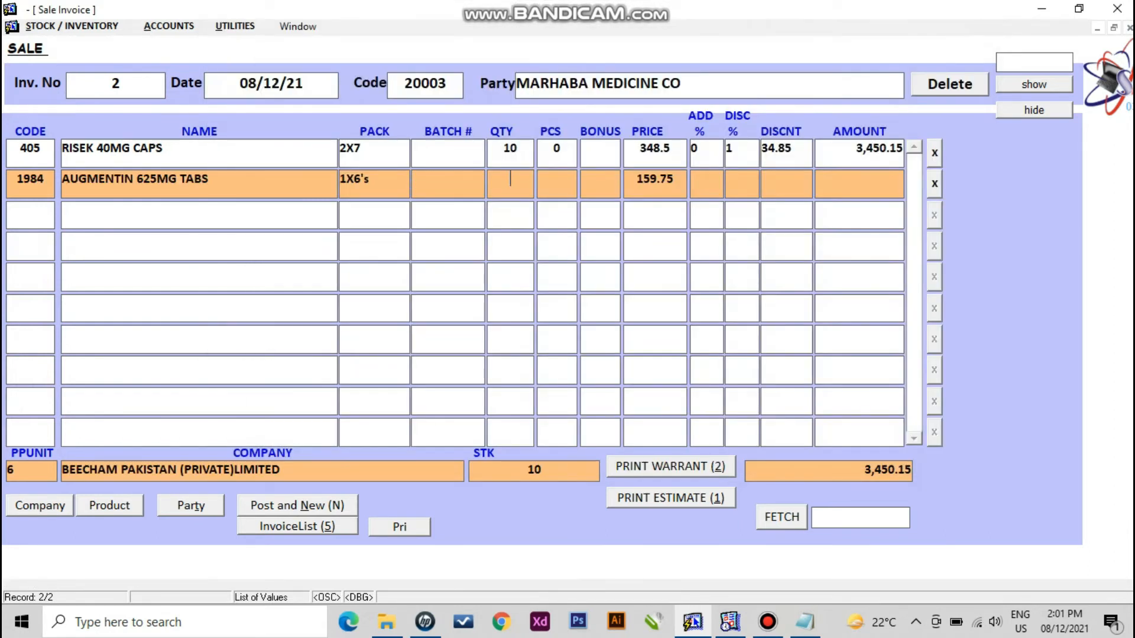
{"action": "type", "text": "2"}
{"action": "key", "text": "Return"}
{"action": "key", "text": "Return"}
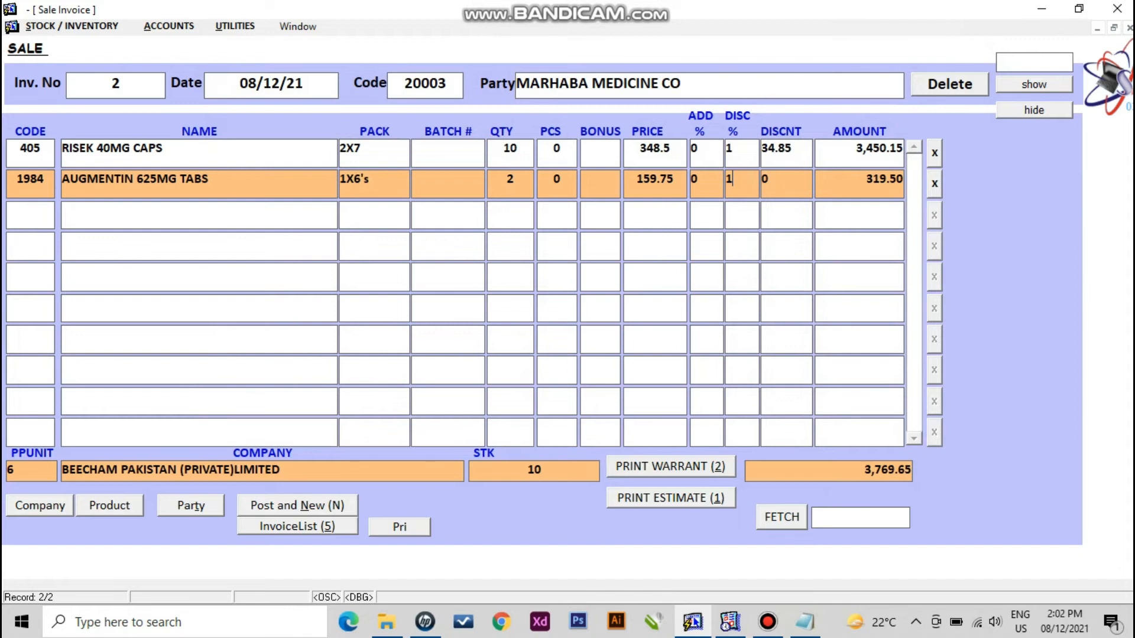
{"action": "key", "text": "alt+2"}
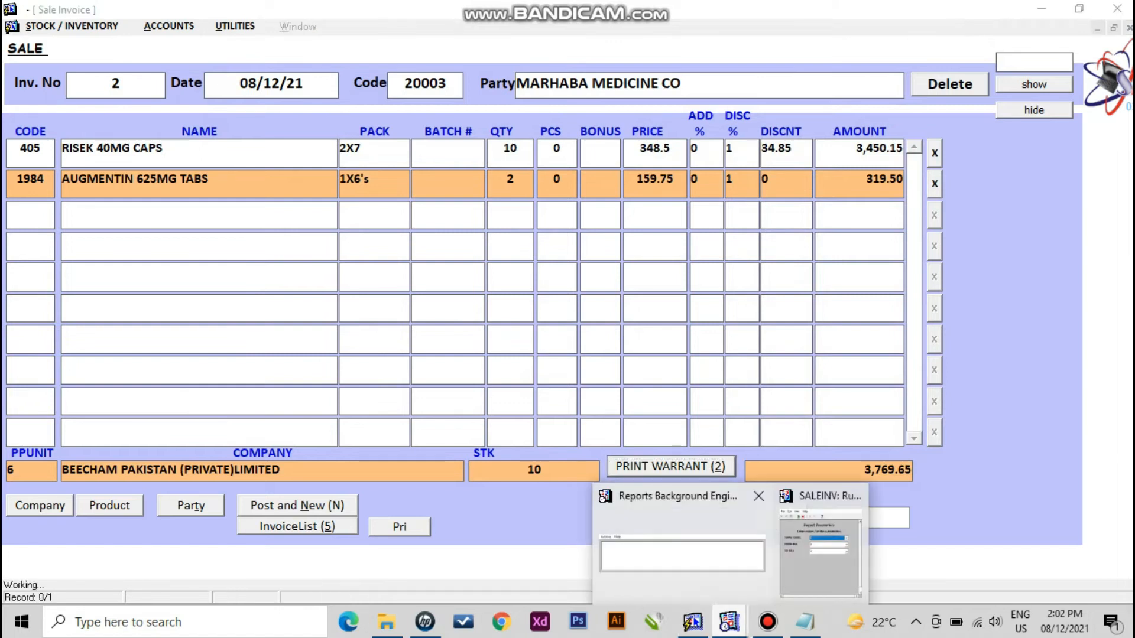
- Run the SALEINV warranty report, review the 3,770 MARHABA MEDICINE CO invoice, and close the preview
{"action": "left_click", "coordinate": [485, 207]}
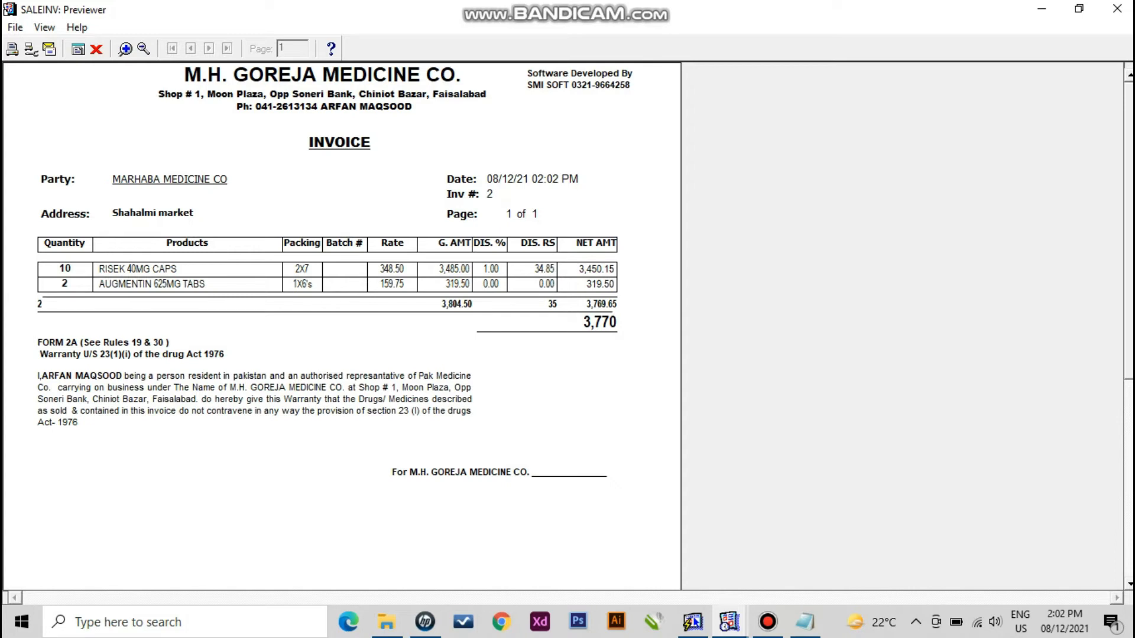
{"action": "left_click", "coordinate": [96, 49]}
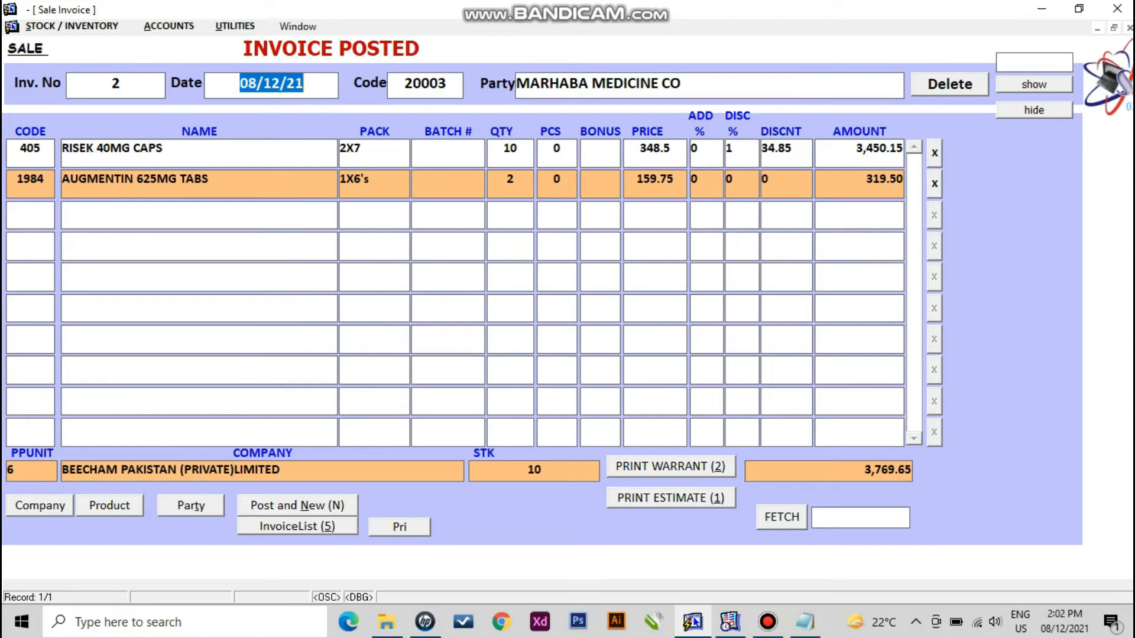
- View REHMAN MEDICINE's invoice 1, return to invoice 2, then exit the Sale Invoice form
{"action": "key", "text": "alt+5"}
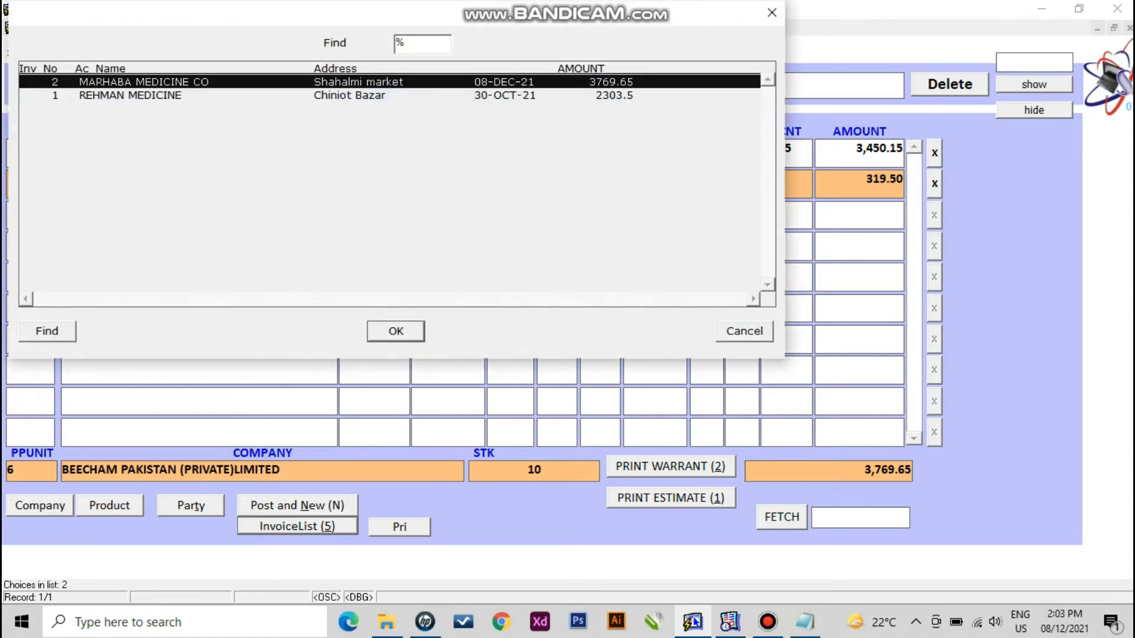
{"action": "key", "text": "Down"}
{"action": "key", "text": "Return"}
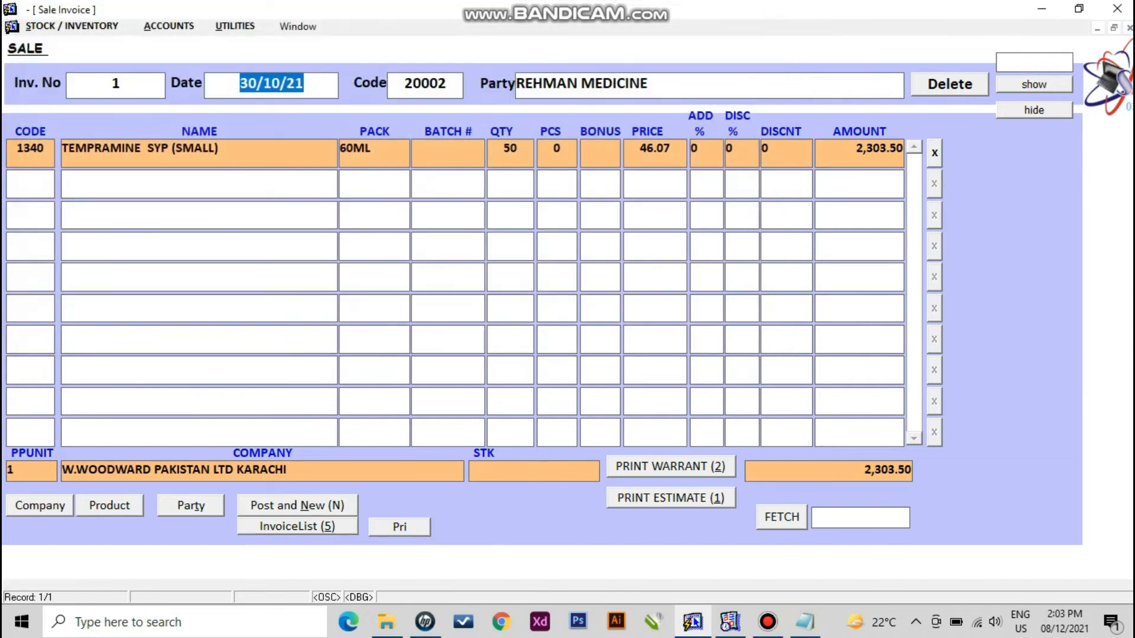
{"action": "key", "text": "alt+5"}
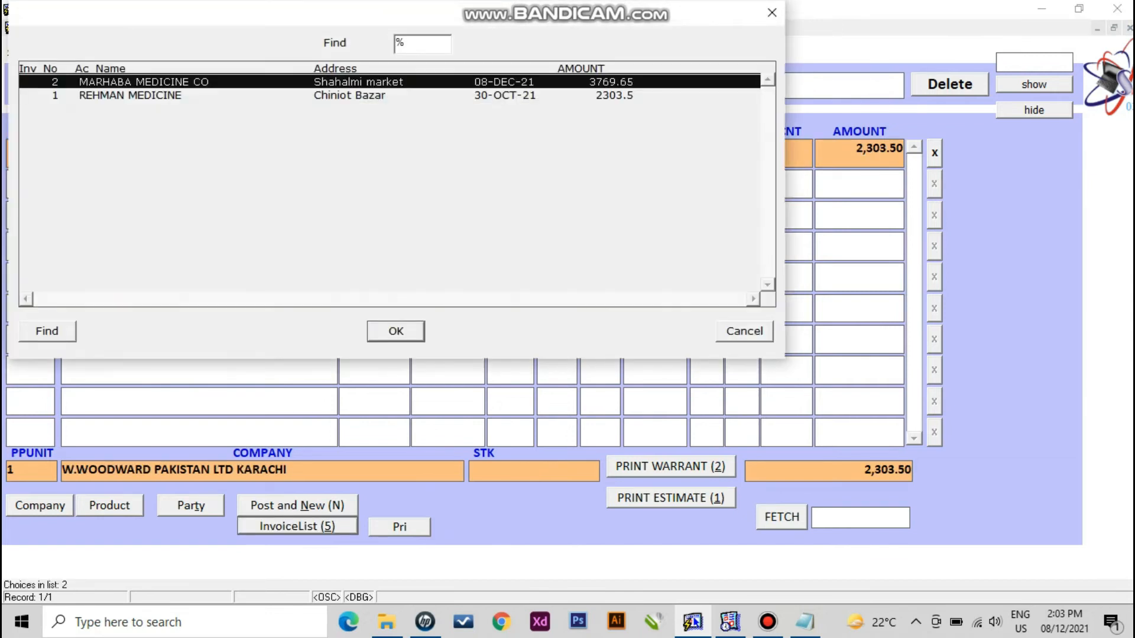
{"action": "key", "text": "Return"}
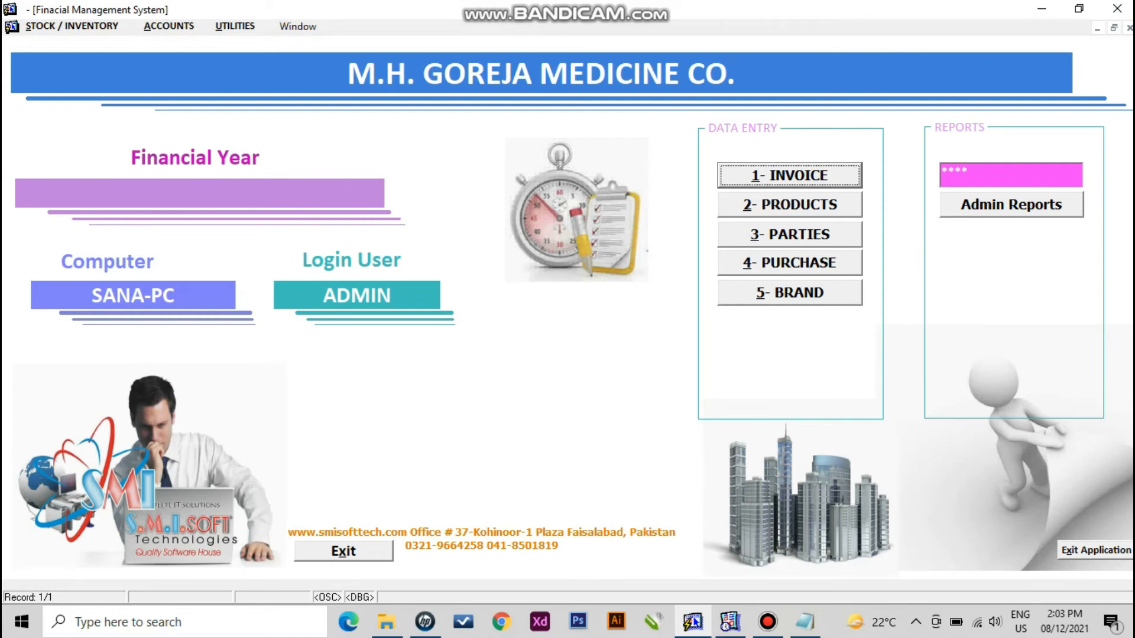
{"action": "left_click", "coordinate": [169, 26]}
- Enter a cash voucher crediting account 20003, MARHABA MEDICINE CO, with 35000 and save it
{"action": "mouse_move", "coordinate": [184, 44]}
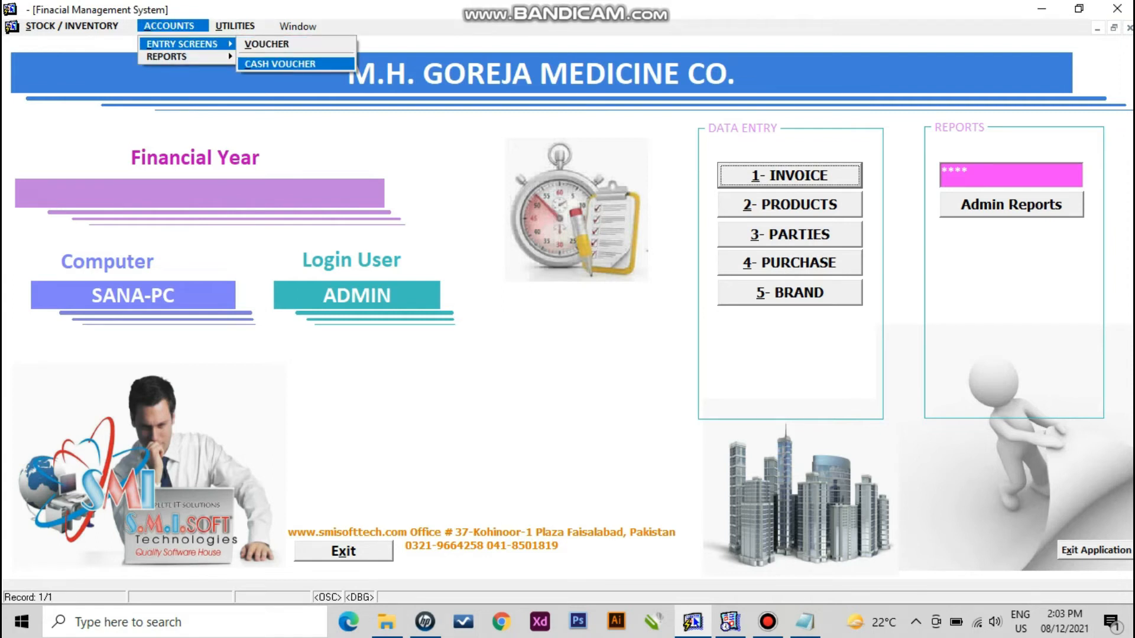
{"action": "left_click", "coordinate": [280, 64]}
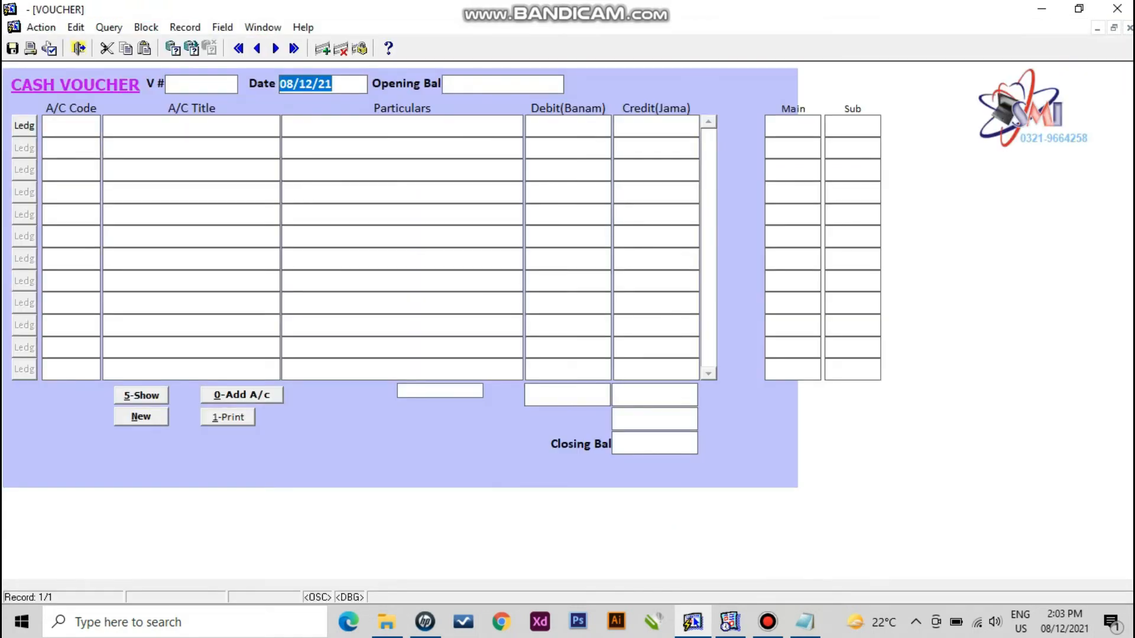
{"action": "key", "text": "Return"}
{"action": "key", "text": "F9"}
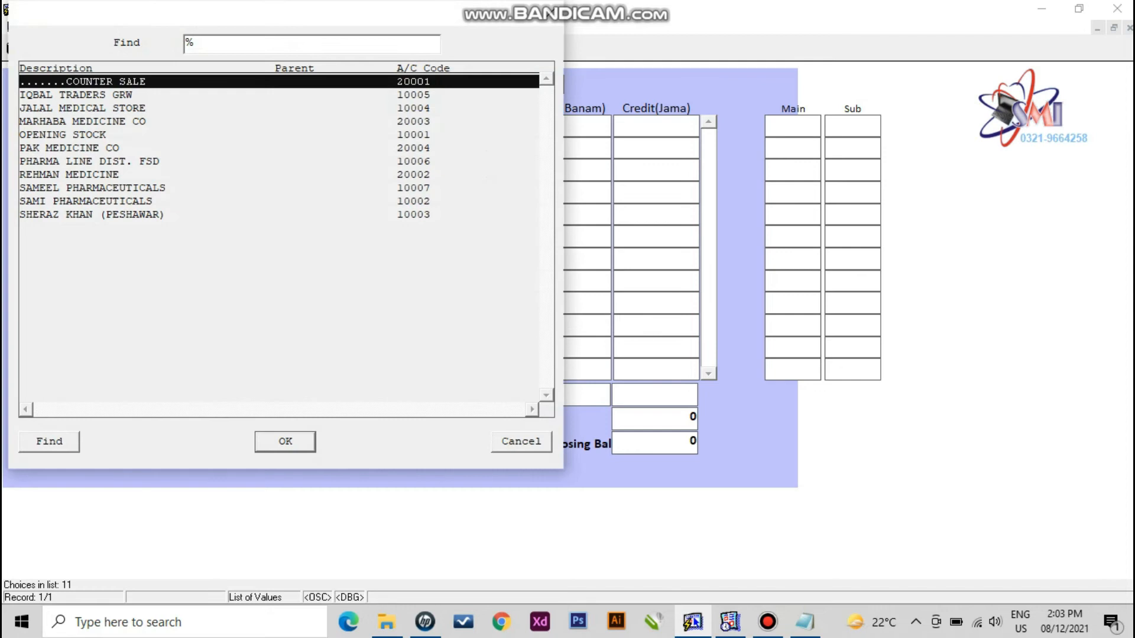
{"action": "key", "text": "Down"}
{"action": "key", "text": "Down"}
{"action": "key", "text": "Down"}
{"action": "key", "text": "Return"}
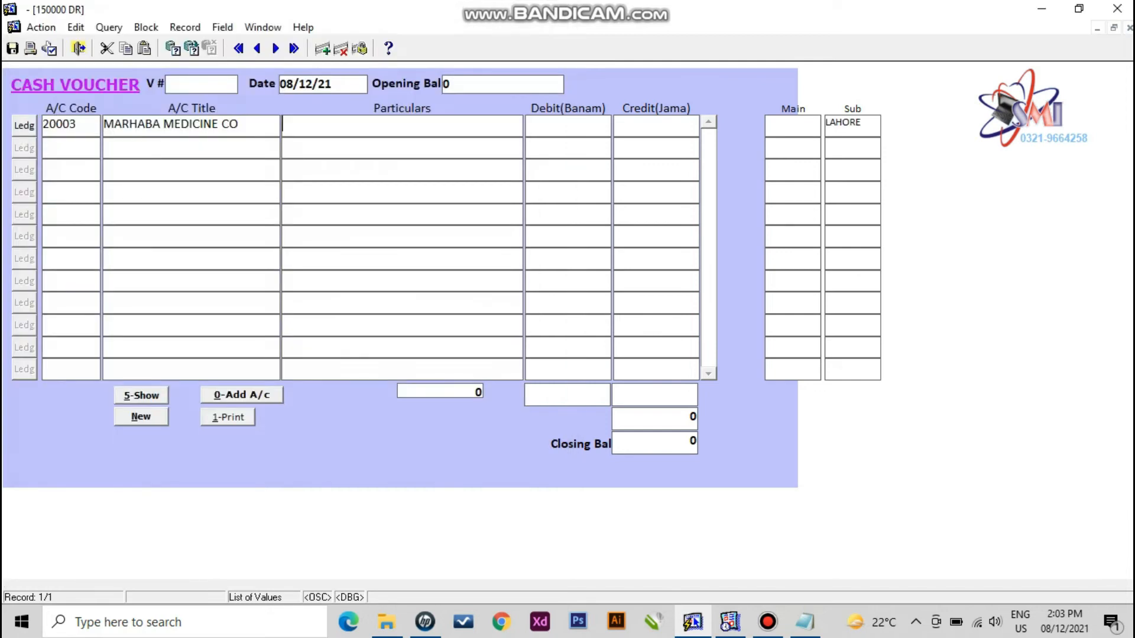
{"action": "key", "text": "Return"}
{"action": "type", "text": "35000"}
{"action": "key", "text": "Return"}
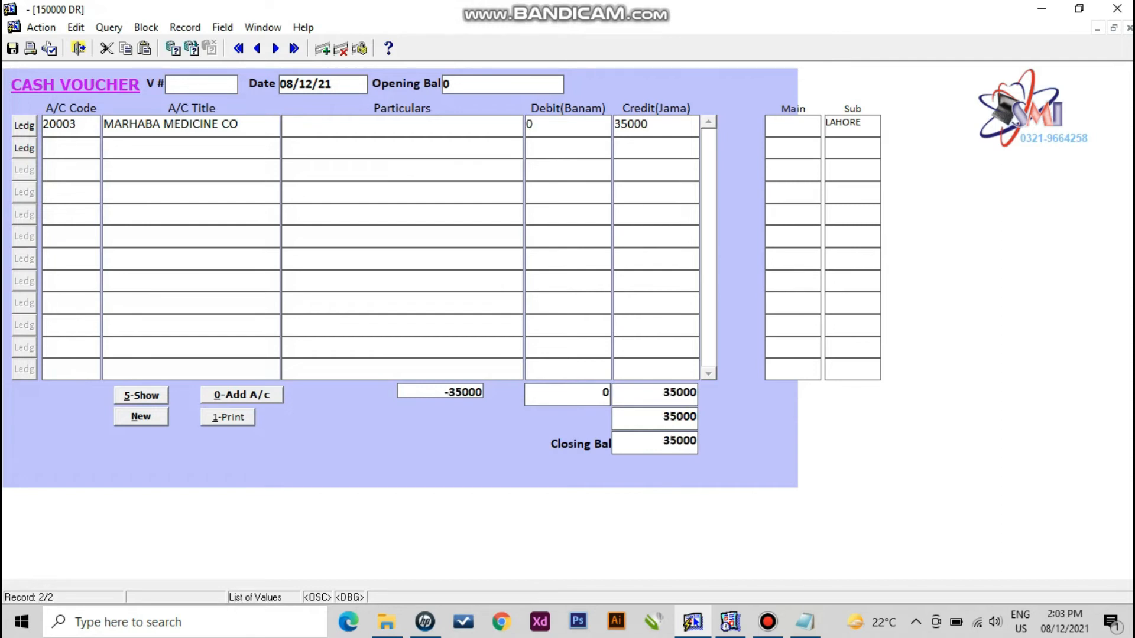
{"action": "left_click", "coordinate": [12, 49]}
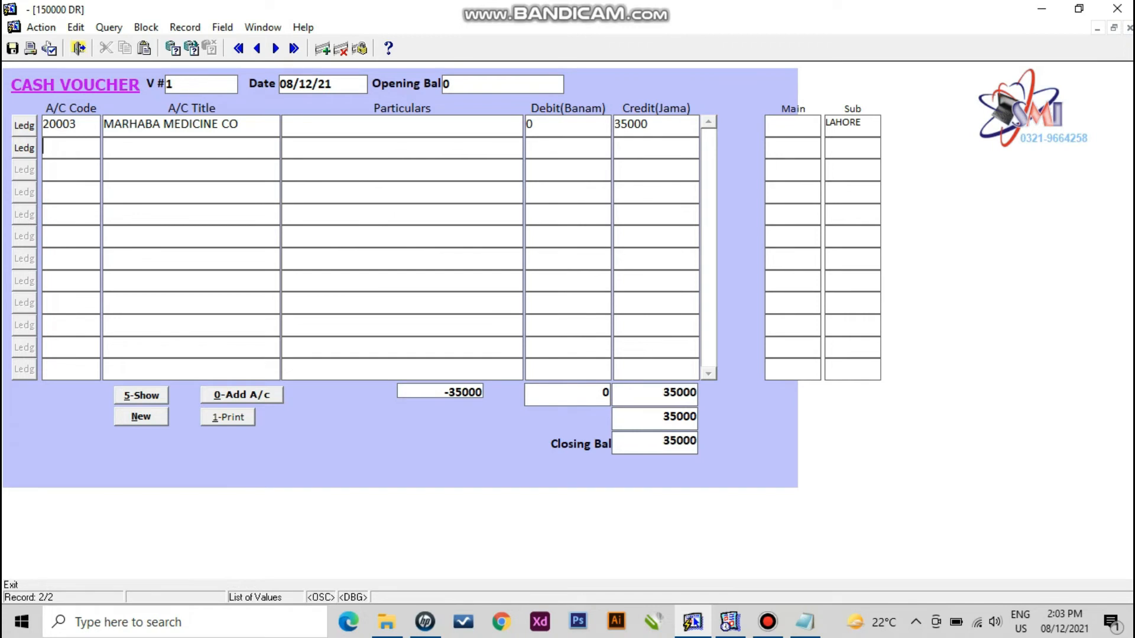
- Review MARHABA MEDICINE CO's ledger entries, then exit the cash voucher screen
{"action": "left_click", "coordinate": [24, 125]}
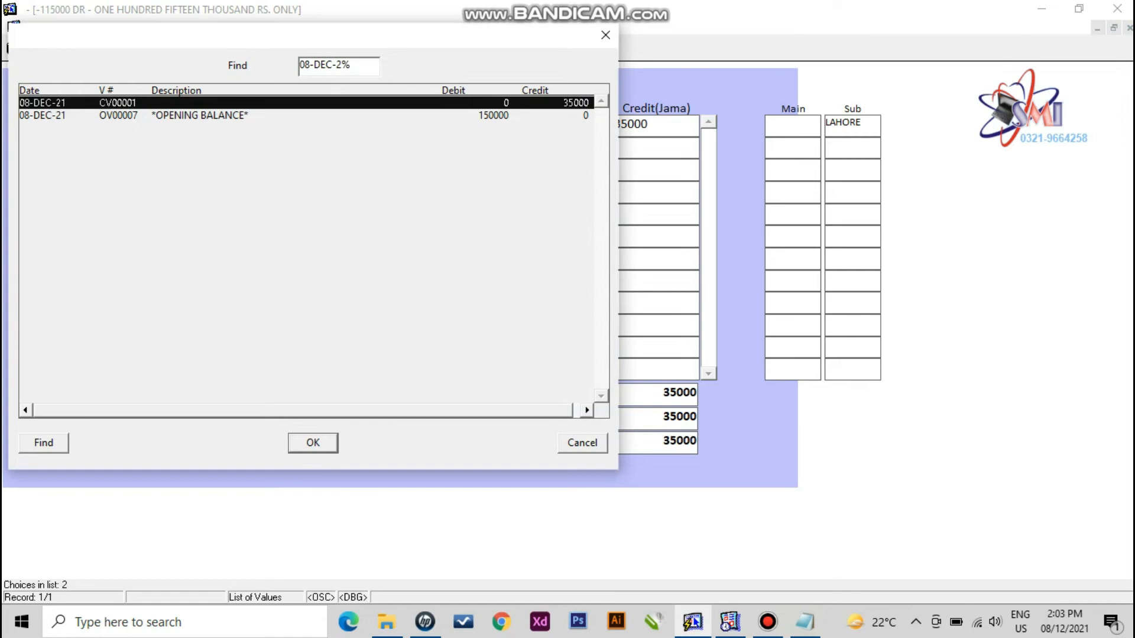
{"action": "left_click", "coordinate": [582, 443]}
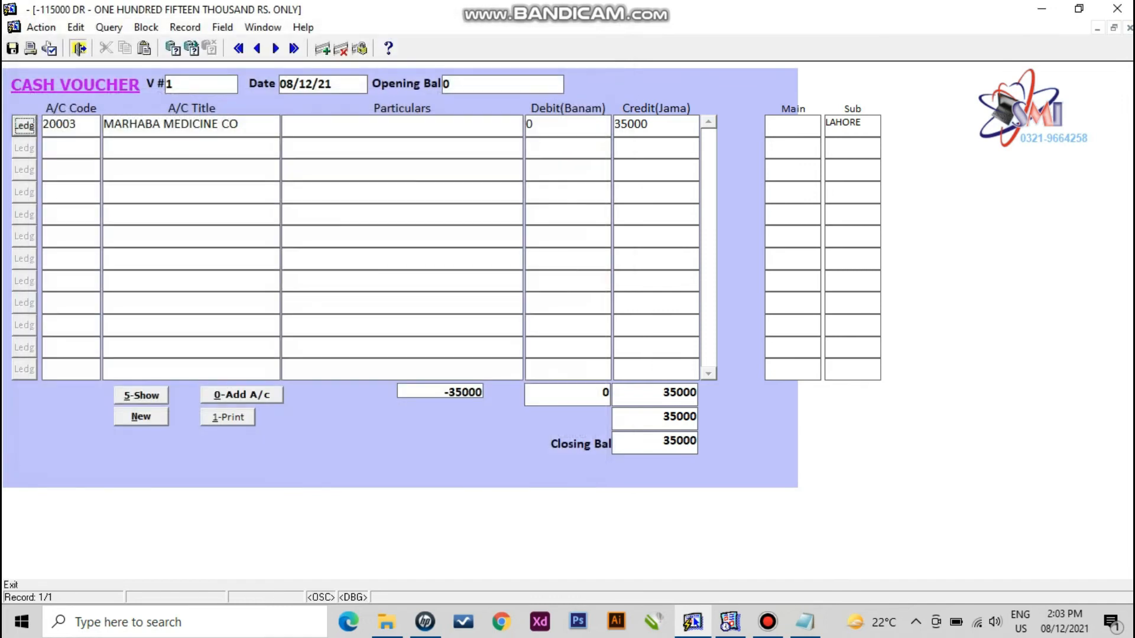
{"action": "left_click", "coordinate": [79, 49]}
{"action": "left_click", "coordinate": [72, 26]}
- Run the Selected Ledger with start code MARHABA MEDICINE CO, view it maximized, then close it
{"action": "mouse_move", "coordinate": [170, 26]}
{"action": "mouse_move", "coordinate": [178, 56]}
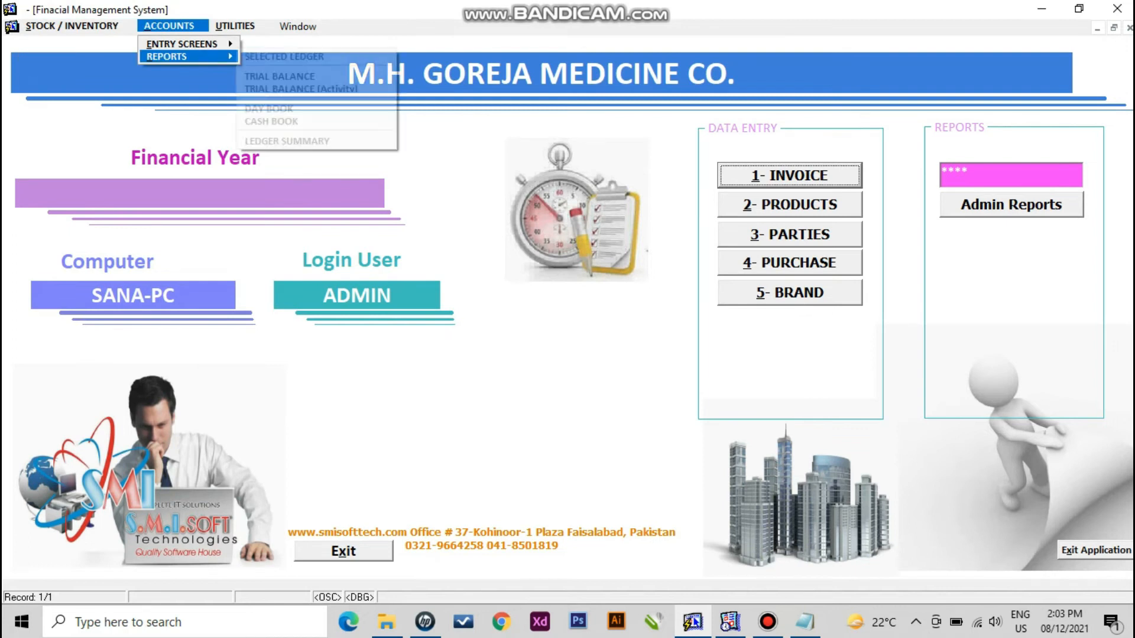
{"action": "left_click", "coordinate": [284, 56]}
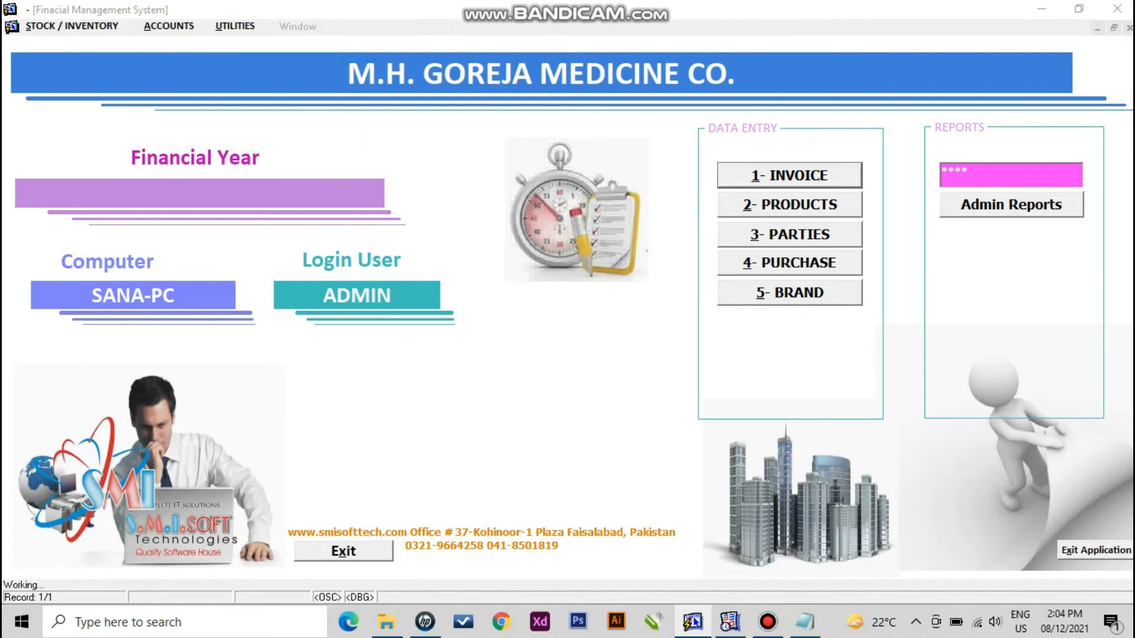
{"action": "type", "text": "mar"}
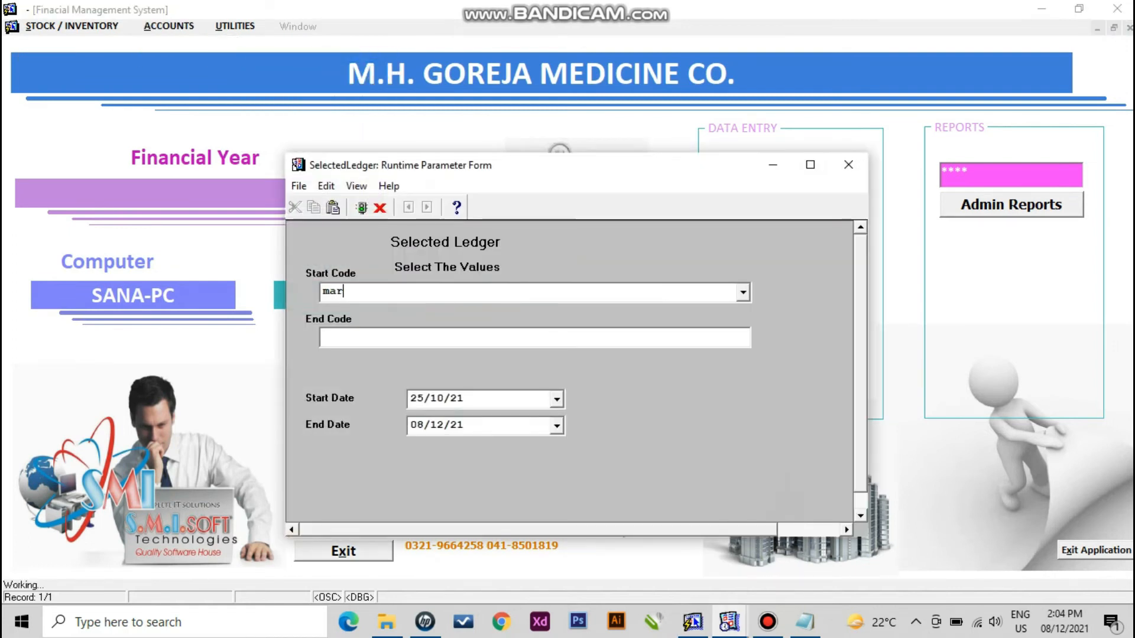
{"action": "key", "text": "Return"}
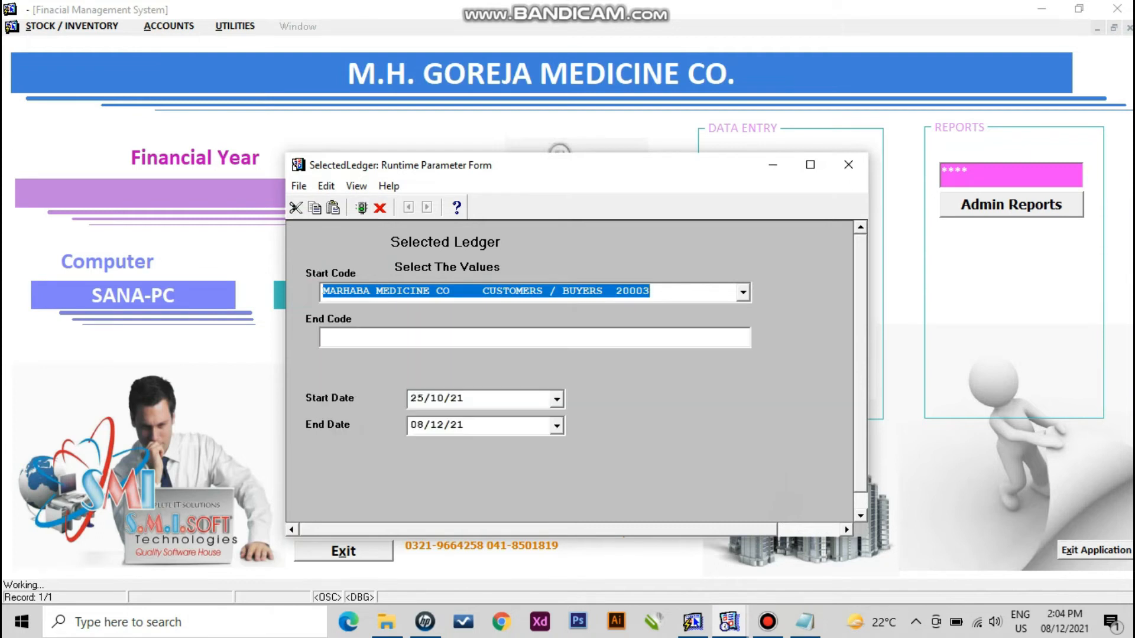
{"action": "key", "text": "Return"}
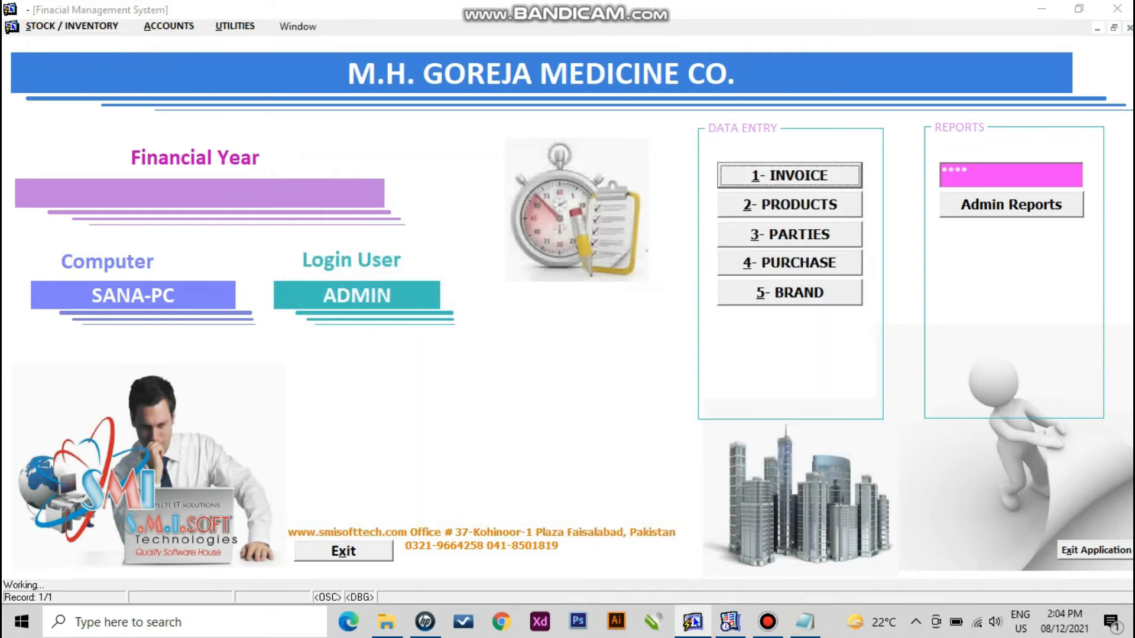
{"action": "left_click", "coordinate": [810, 44]}
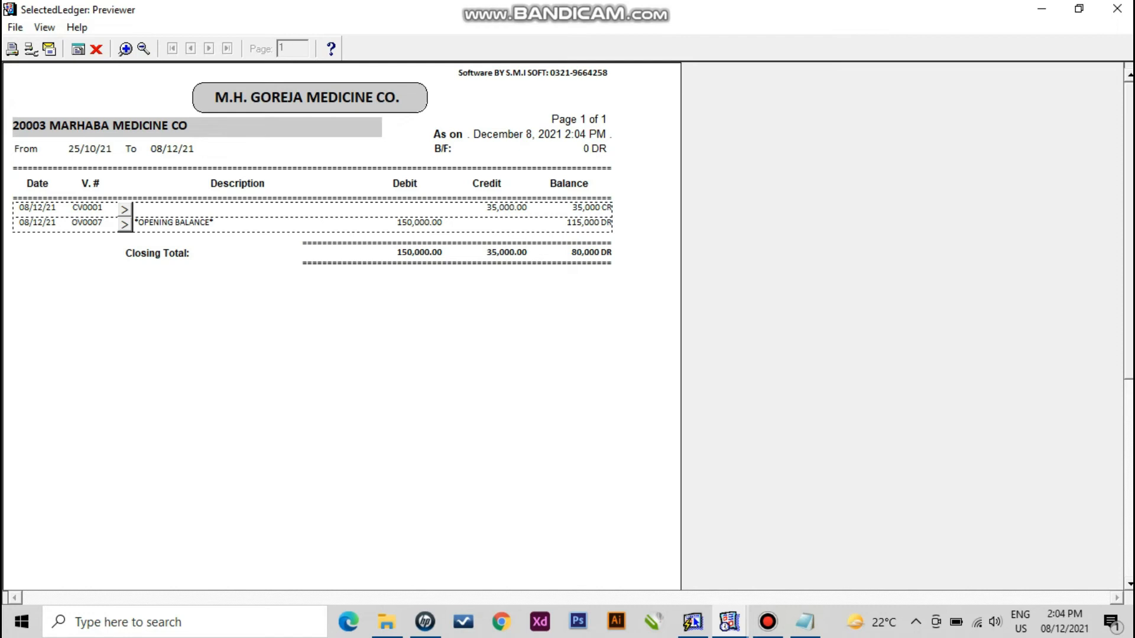
{"action": "left_click", "coordinate": [97, 49]}
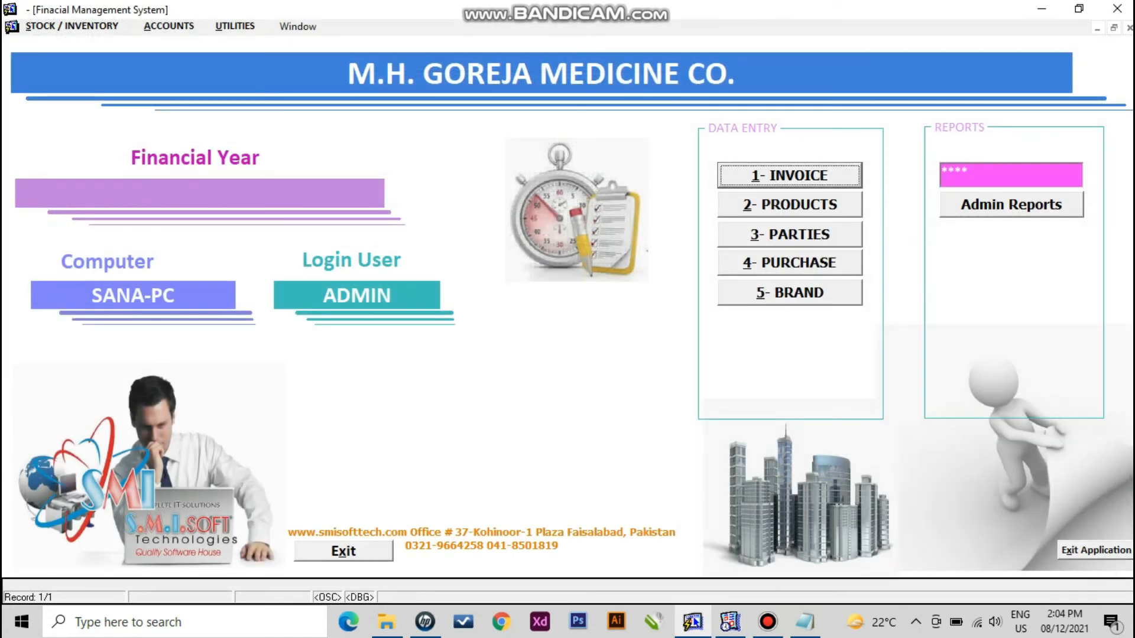
- Run the Trial Balance with the default 25/10/2021–08/12/2021 dates, check the 3,00,000.00 total, and close it
{"action": "left_click", "coordinate": [72, 27]}
{"action": "mouse_move", "coordinate": [169, 27]}
{"action": "mouse_move", "coordinate": [171, 57]}
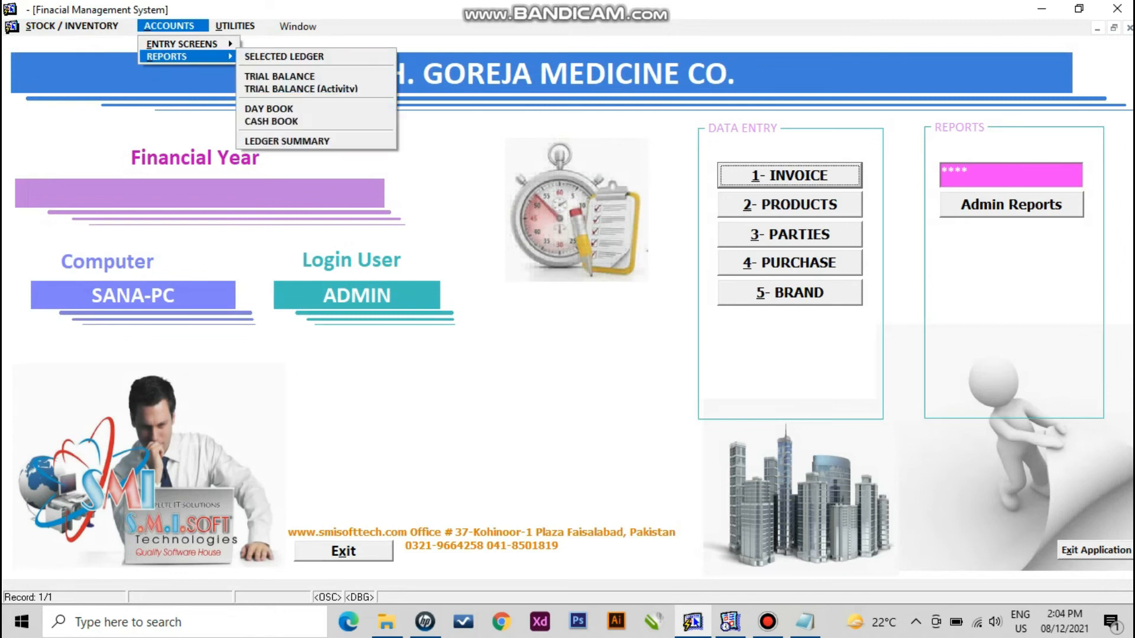
{"action": "key", "text": "Up"}
{"action": "key", "text": "Down"}
{"action": "key", "text": "Right"}
{"action": "key", "text": "Down"}
{"action": "key", "text": "Return"}
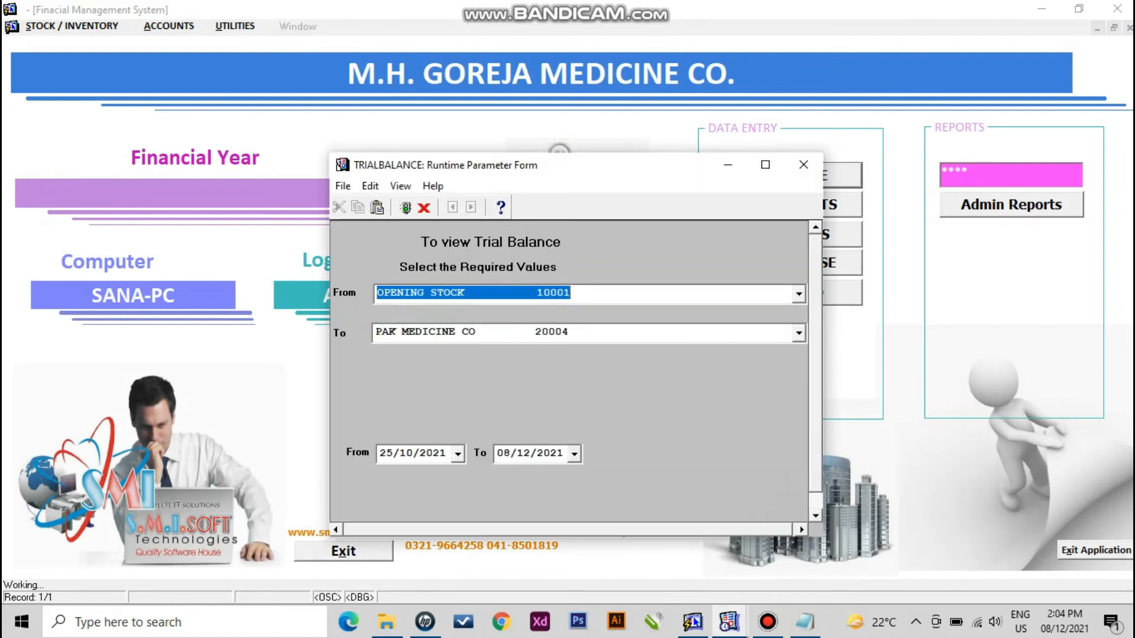
{"action": "left_click", "coordinate": [405, 208]}
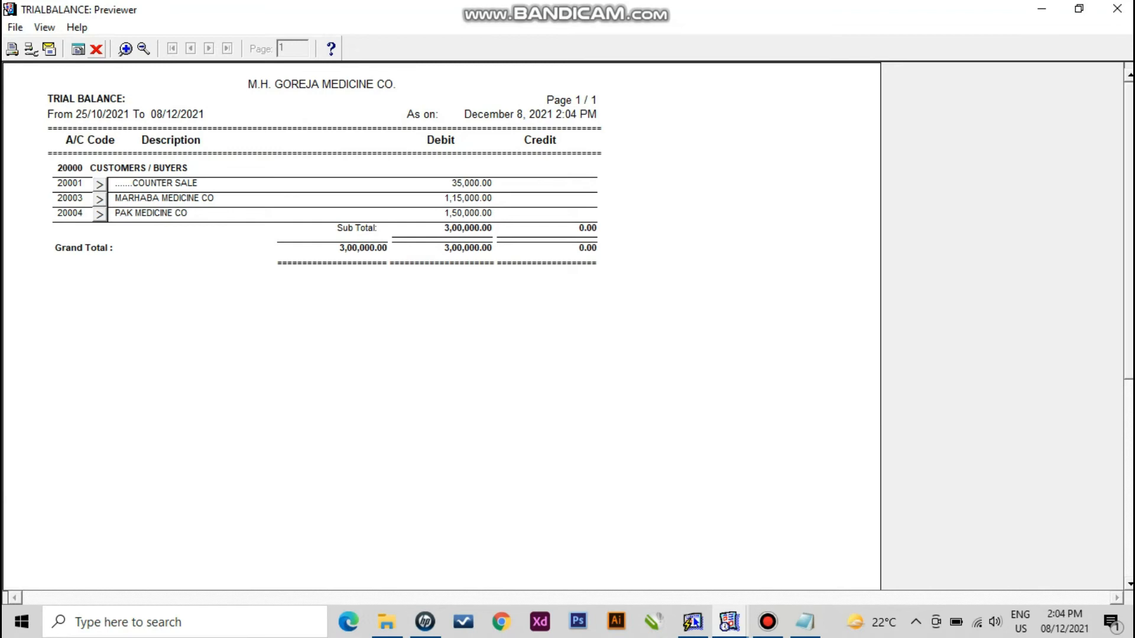
{"action": "left_click", "coordinate": [97, 49]}
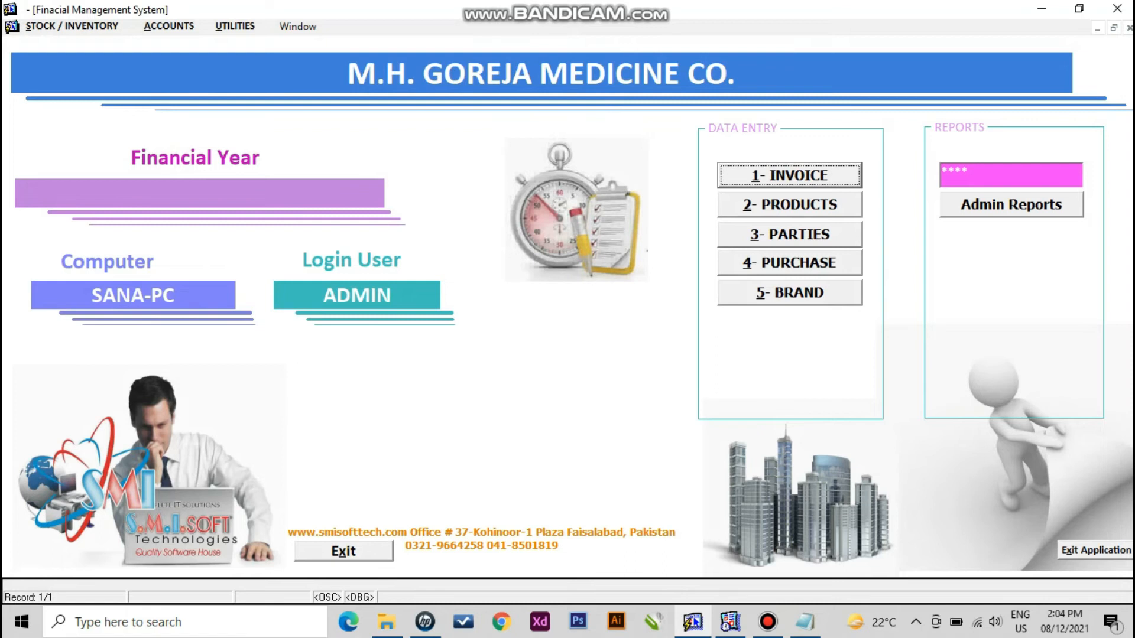
- Reload cash voucher 1 dated 08/12/21 through the voucher search
{"action": "left_click", "coordinate": [169, 26]}
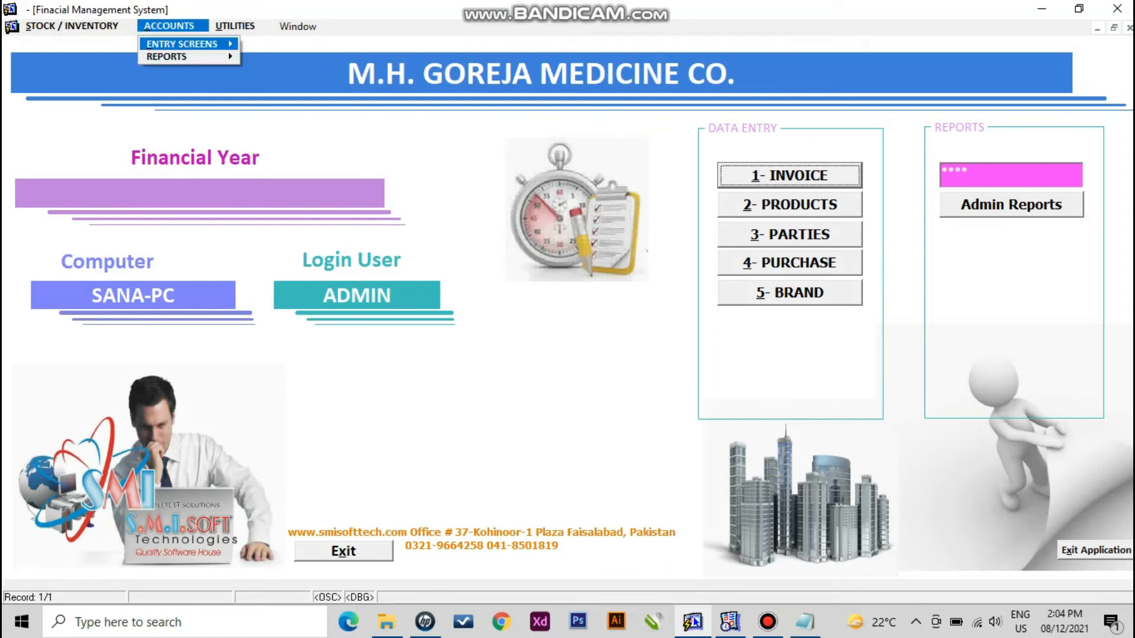
{"action": "left_click", "coordinate": [285, 64]}
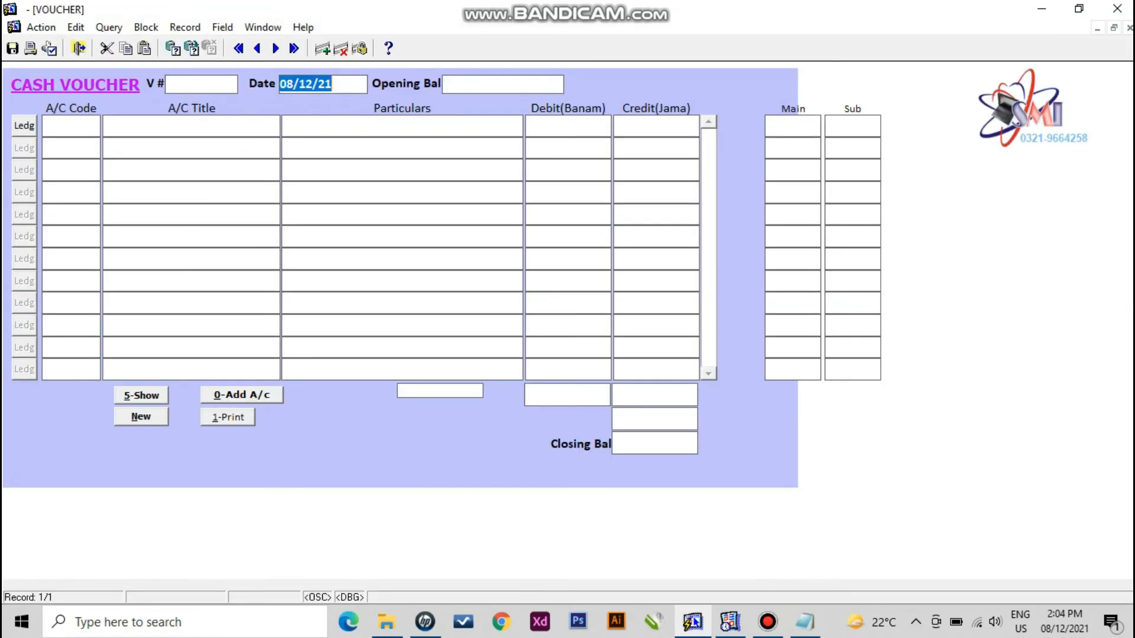
{"action": "key", "text": "alt+5"}
{"action": "key", "text": "Return"}
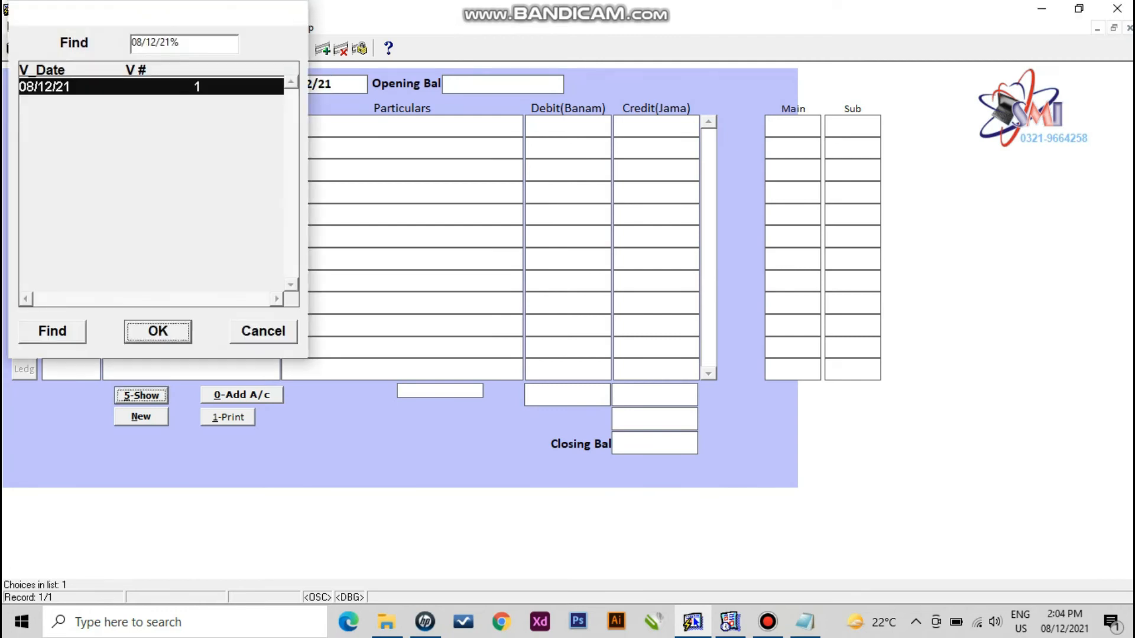
- Add a 15000 debit to SAMI PHARMACEUTICALS in row 2, save, and exit the voucher
{"action": "key", "text": "F9"}
{"action": "type", "text": "saM%"}
{"action": "key", "text": "Down"}
{"action": "key", "text": "Return"}
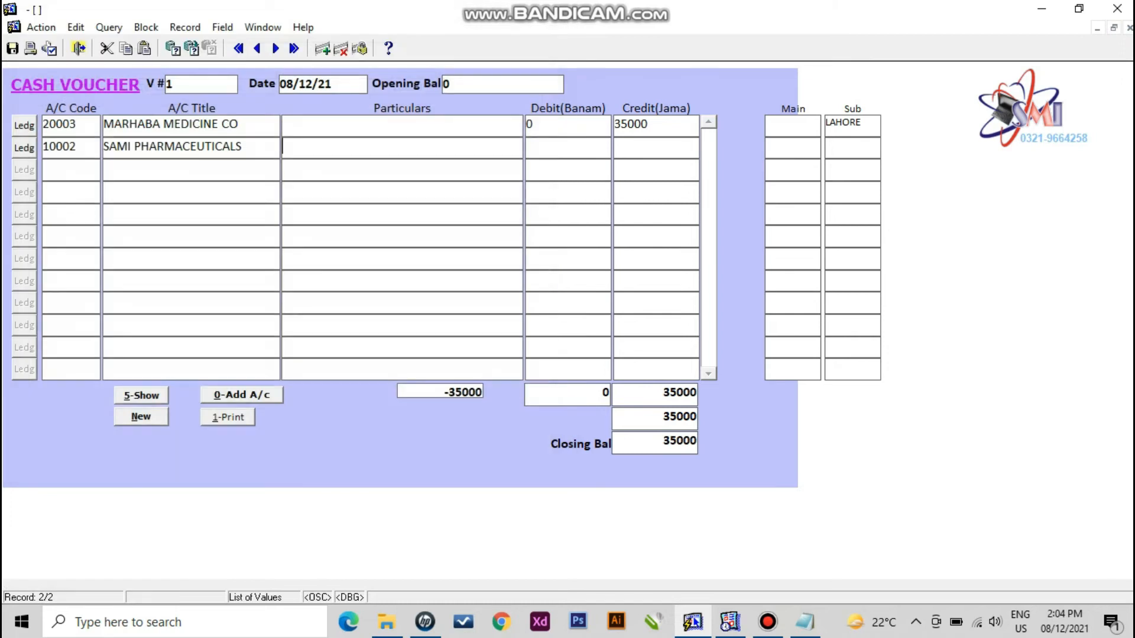
{"action": "key", "text": "Tab"}
{"action": "type", "text": "15000"}
{"action": "key", "text": "F10"}
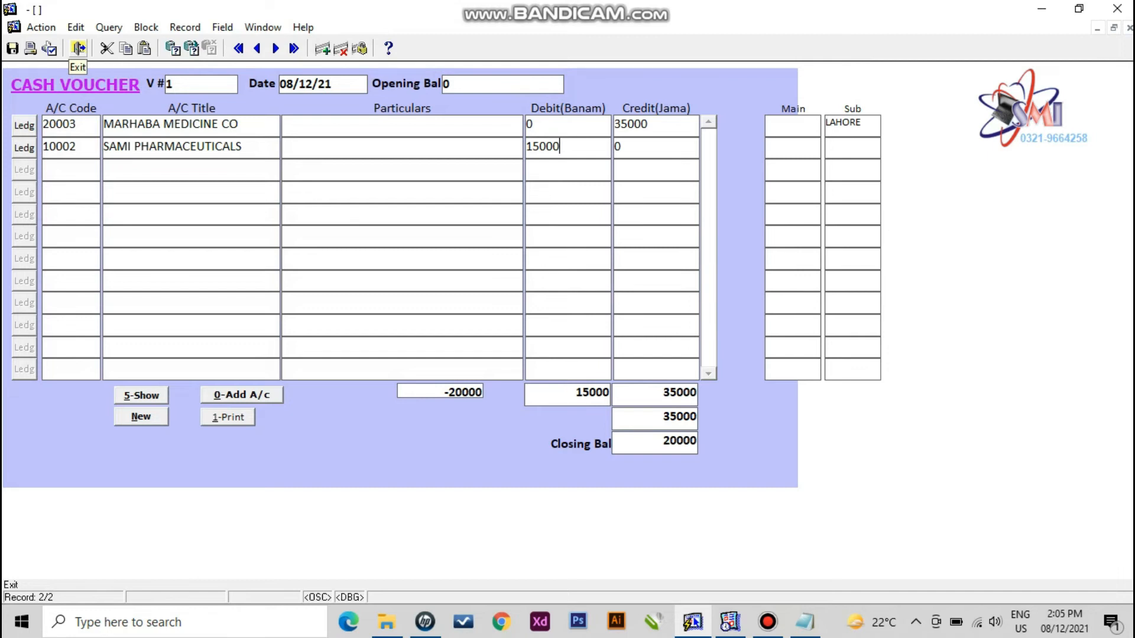
{"action": "left_click", "coordinate": [79, 48]}
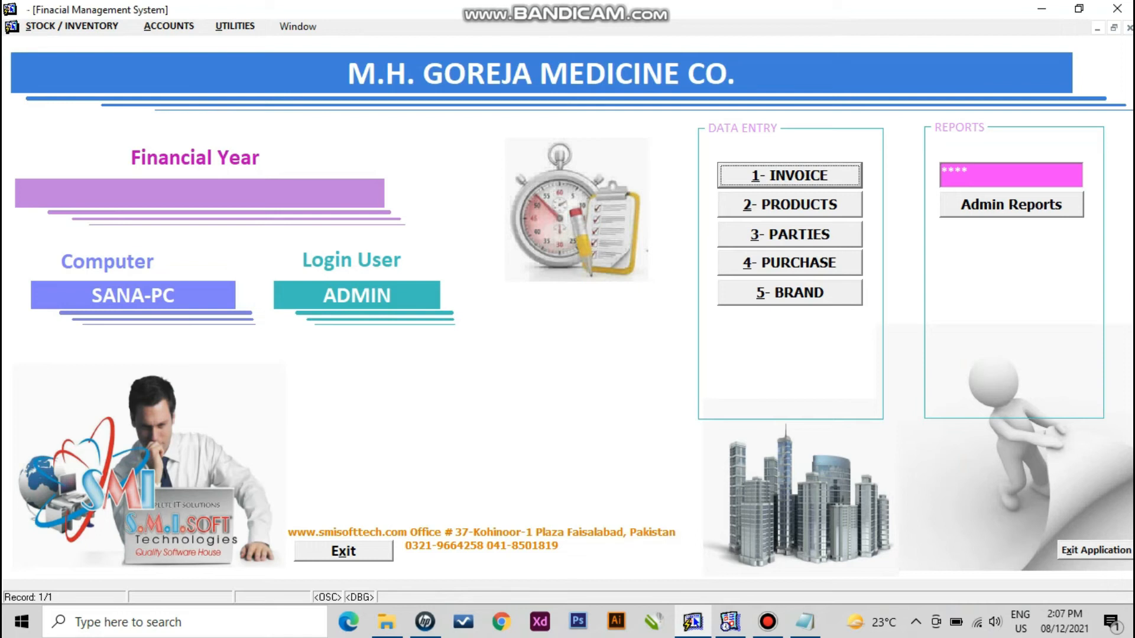
- Open Admin Reports by entering the access password
{"action": "key", "text": "Tab"}
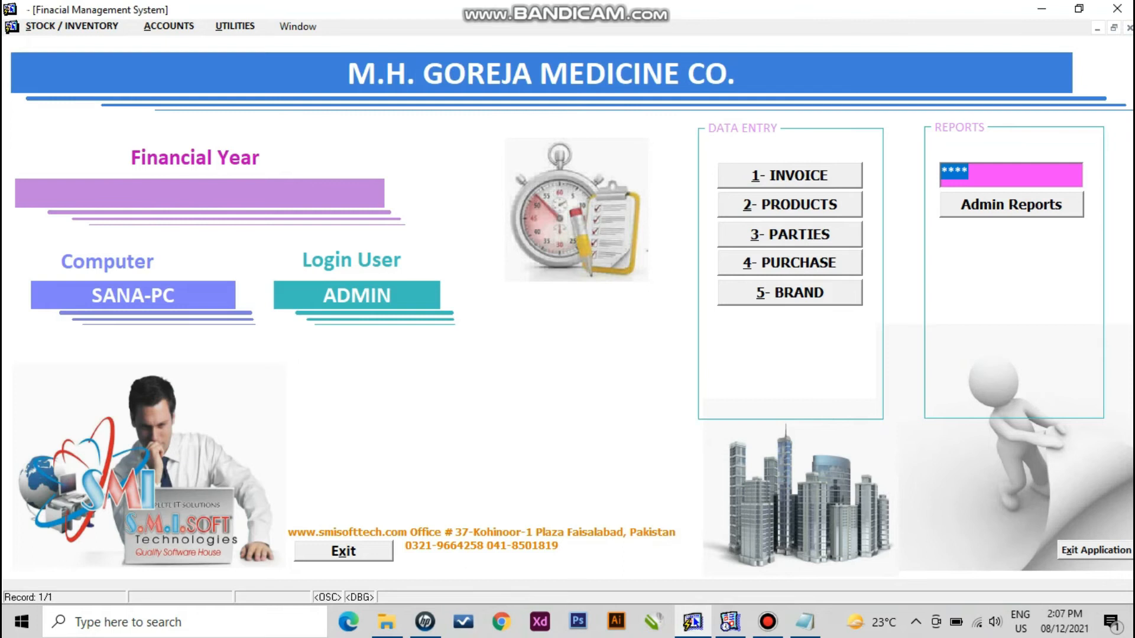
{"action": "key", "text": "Return"}
{"action": "left_click", "coordinate": [72, 82]}
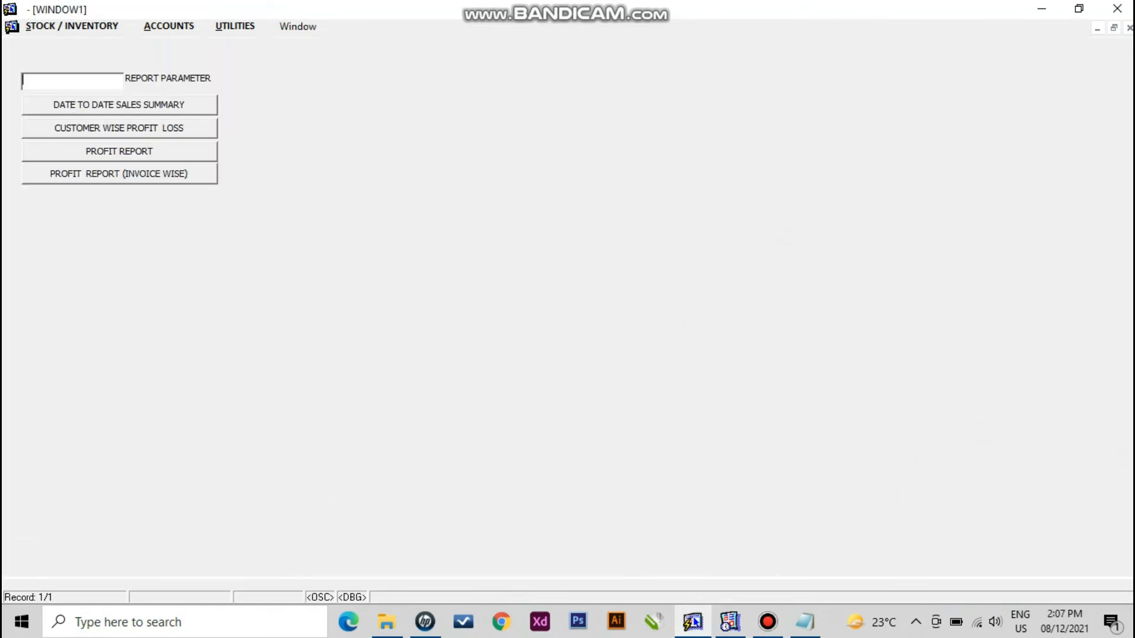
{"action": "type", "text": "****"}
- Run the PROFIT REPORT with FROM DATE 08/12/2021, view it maximized, then close it
{"action": "left_click", "coordinate": [120, 151]}
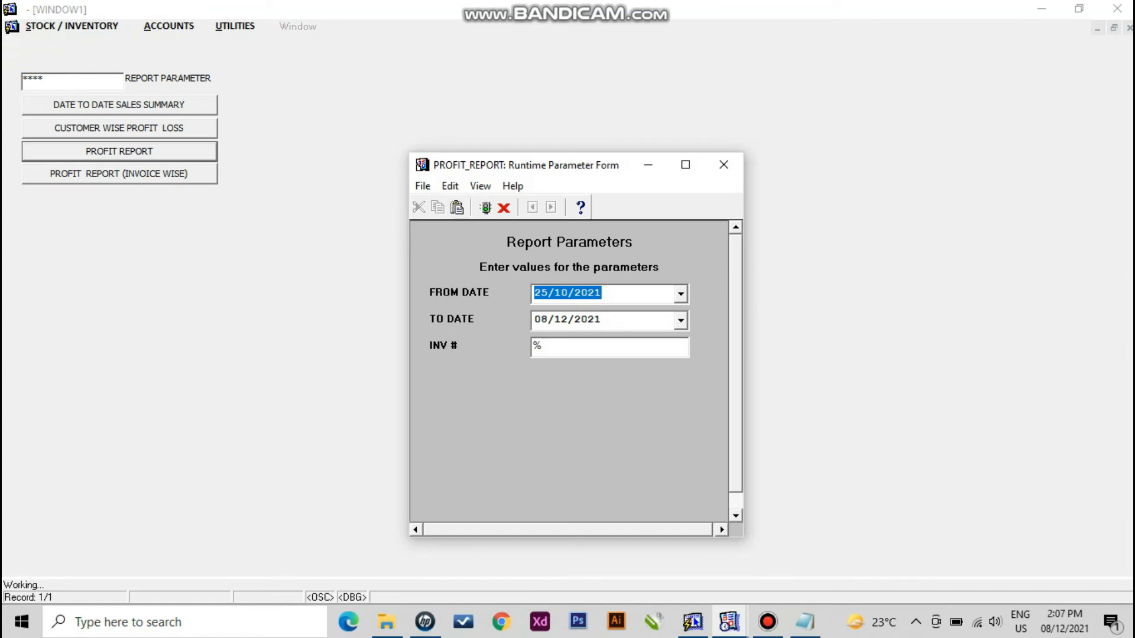
{"action": "left_click", "coordinate": [681, 294]}
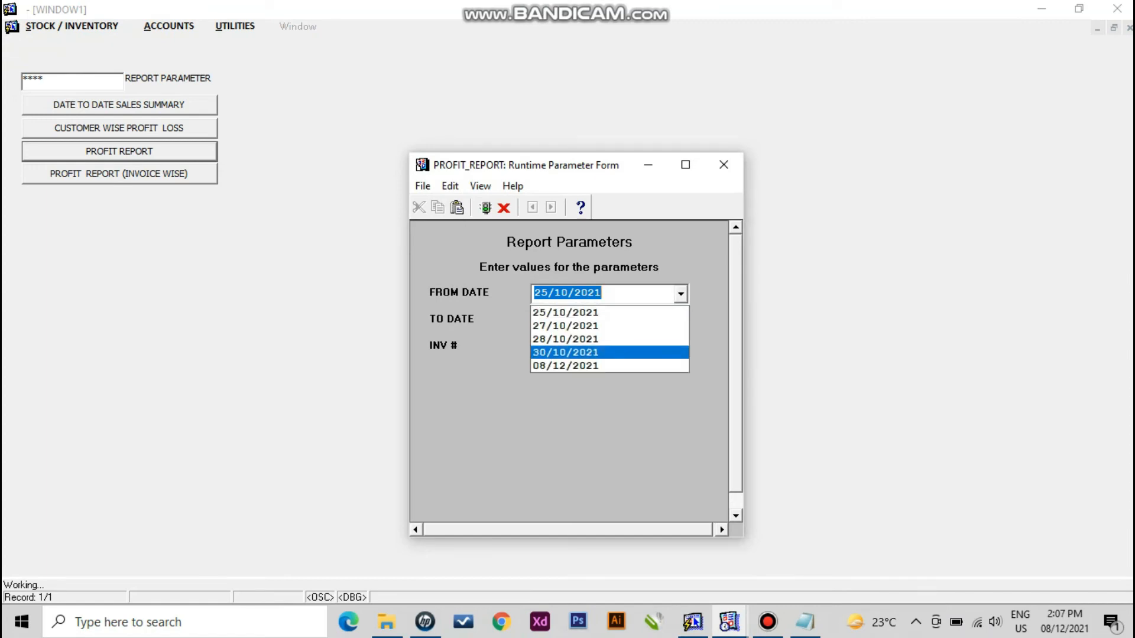
{"action": "left_click", "coordinate": [566, 366]}
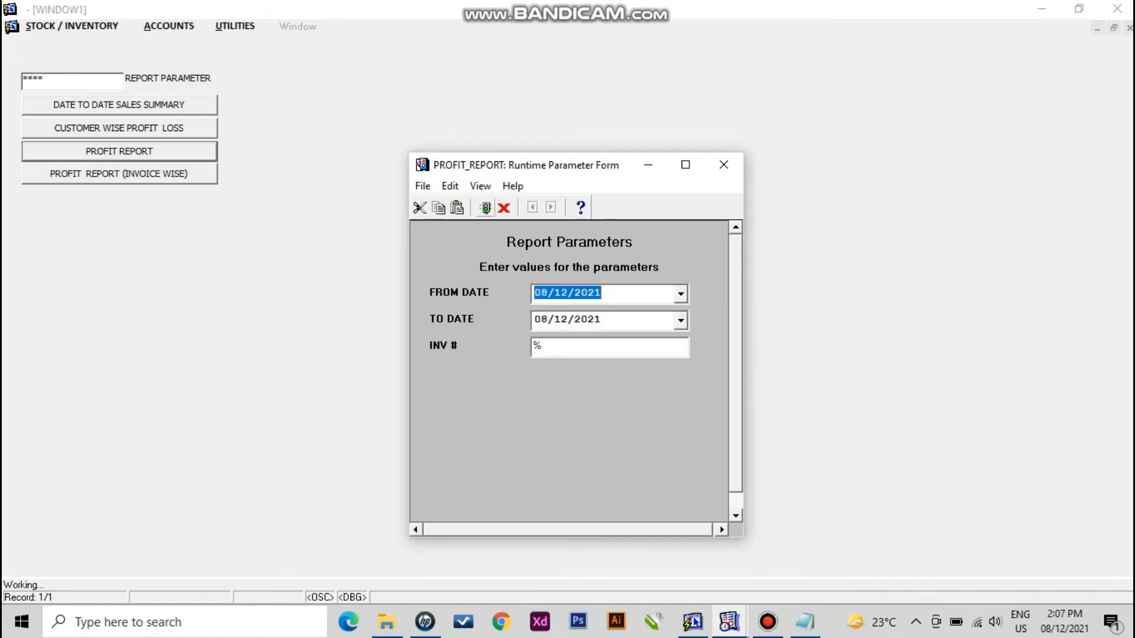
{"action": "left_click", "coordinate": [486, 208]}
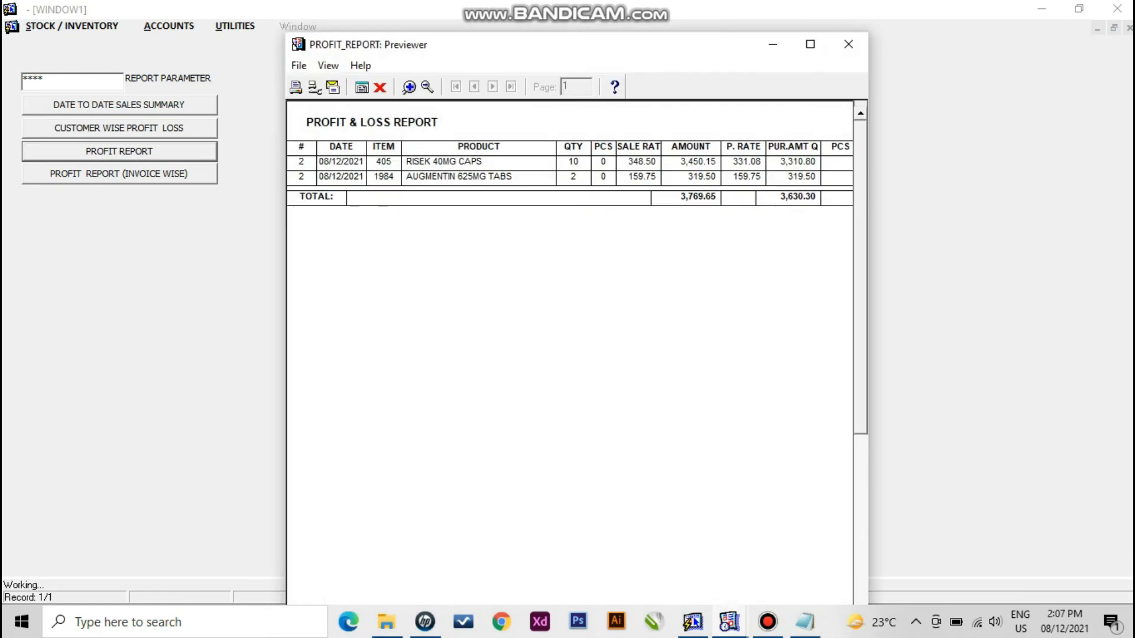
{"action": "left_click", "coordinate": [810, 44]}
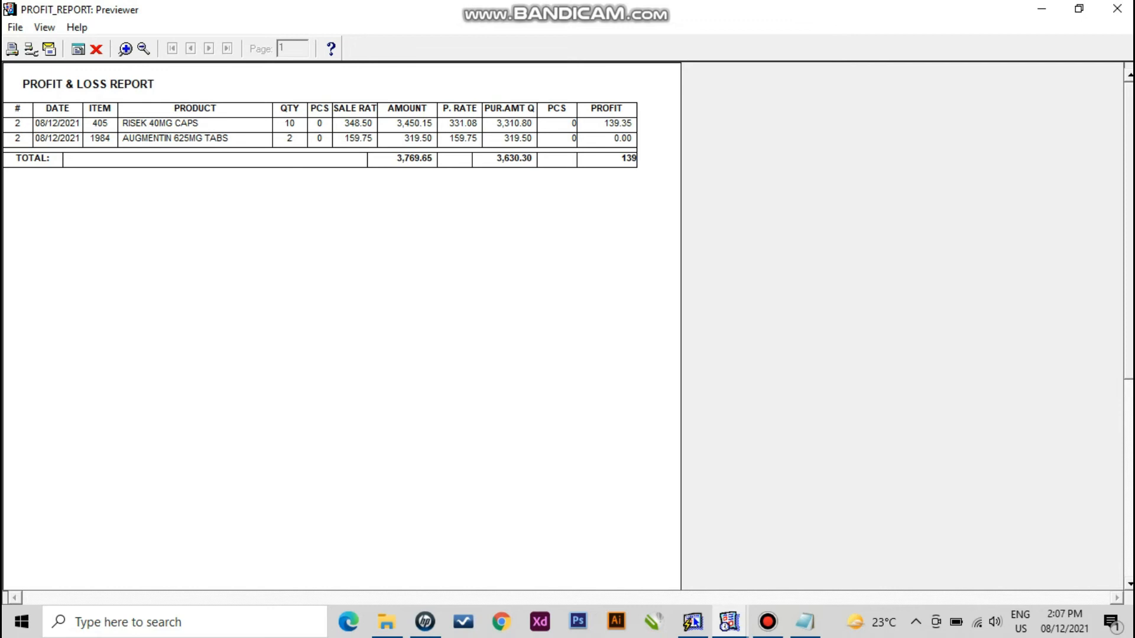
{"action": "left_click", "coordinate": [97, 49]}
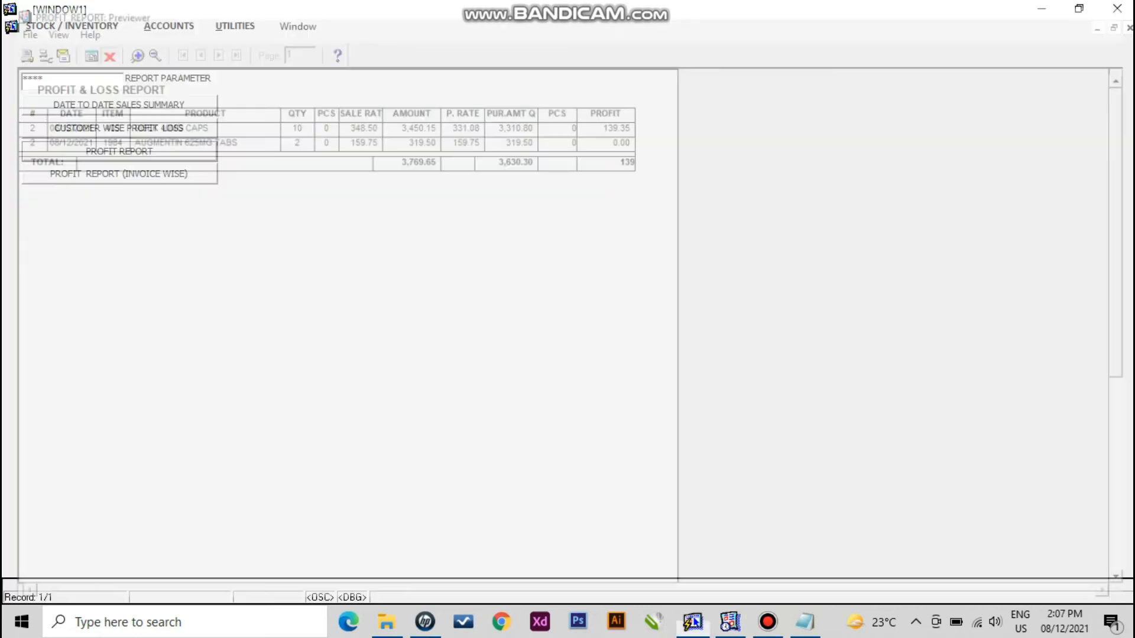
- Run CUSTOMER WISE PROFIT LOSS, view the 438.85 grand total maximized, then close it
{"action": "left_click", "coordinate": [119, 128]}
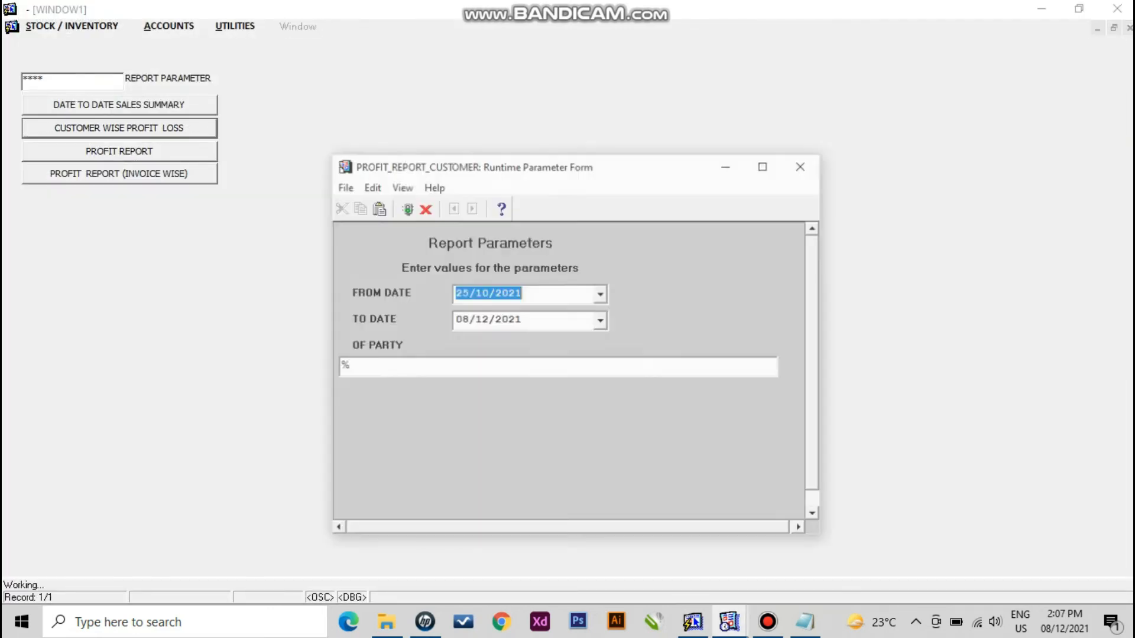
{"action": "left_click", "coordinate": [405, 207]}
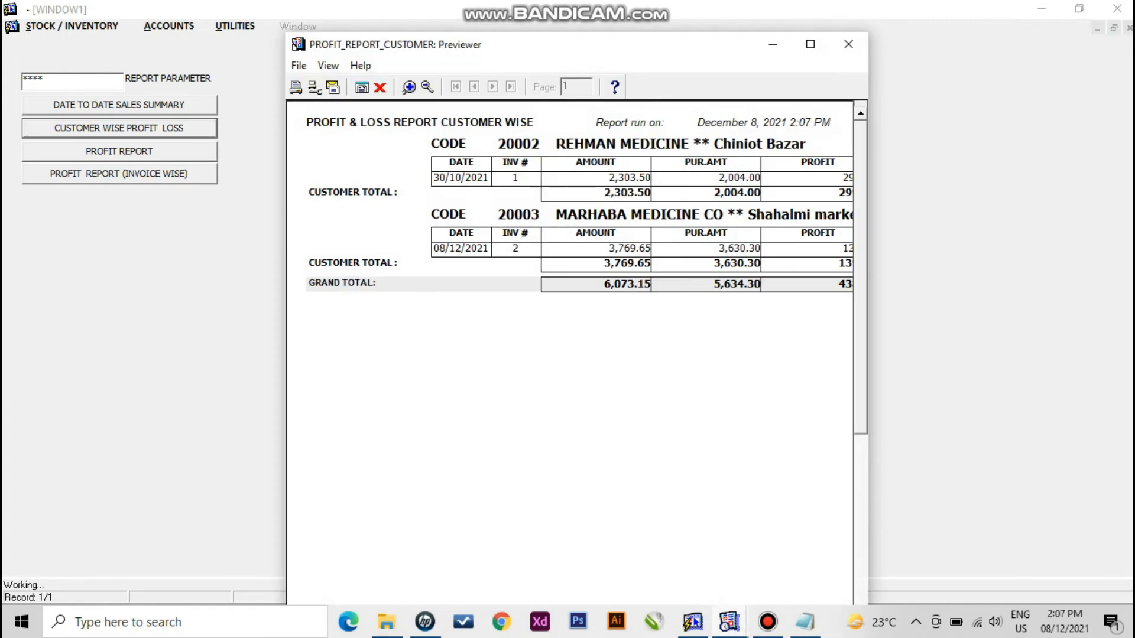
{"action": "left_click", "coordinate": [809, 46]}
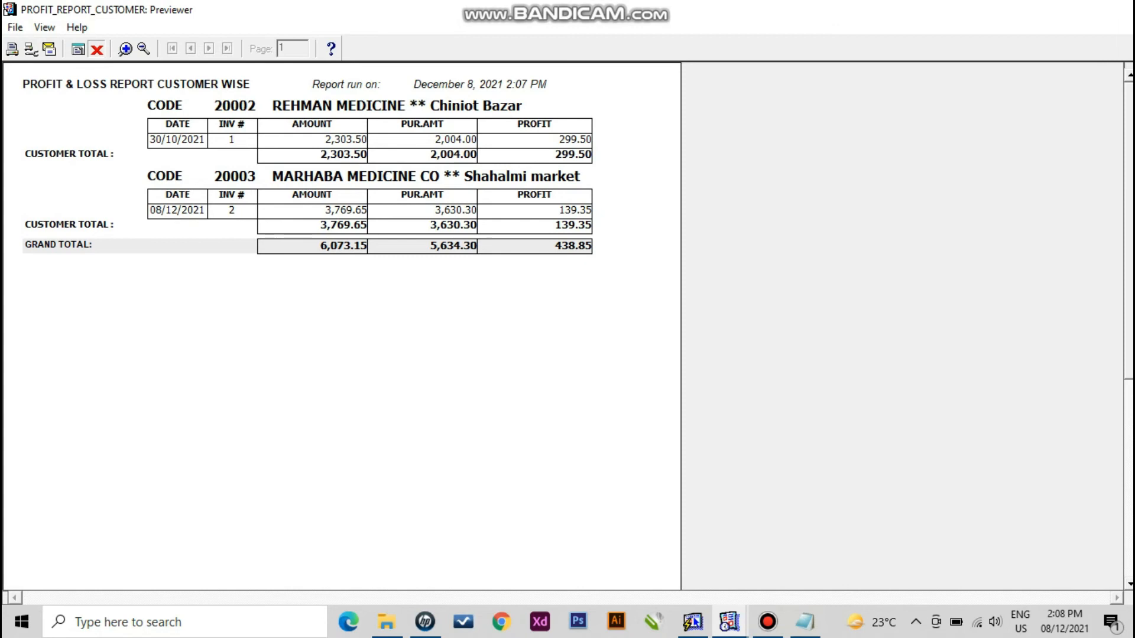
{"action": "left_click", "coordinate": [96, 49]}
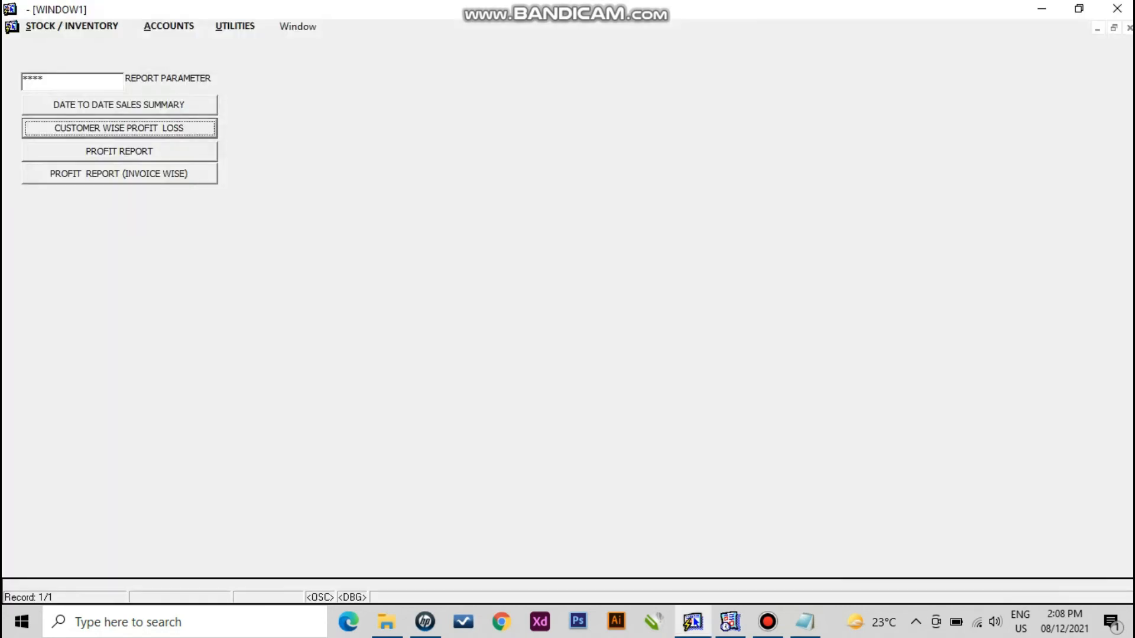
- Preview PROFIT REPORT (INVOICE WISE) with 6,073.15 sales and 438.85 profit, then close WINDOW1
{"action": "left_click", "coordinate": [119, 174]}
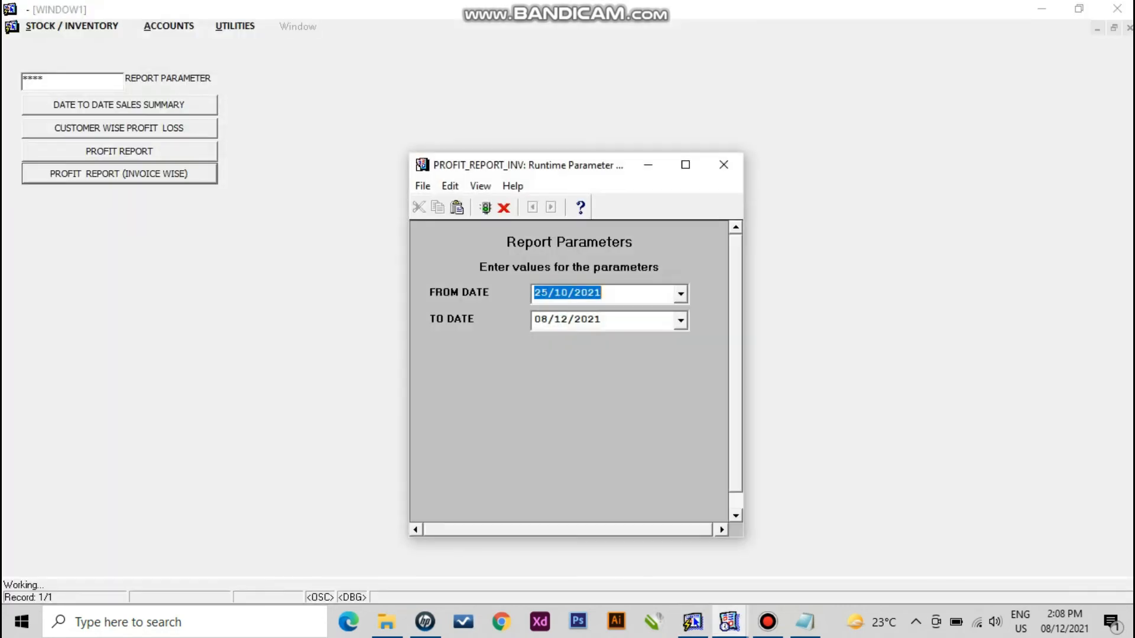
{"action": "key", "text": "Return"}
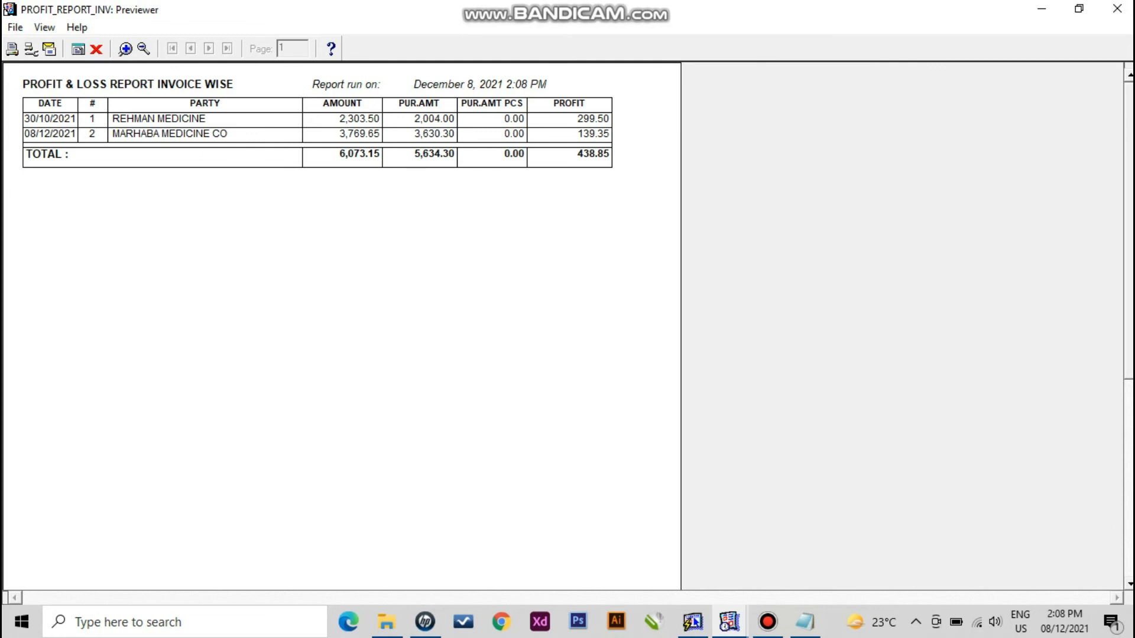
{"action": "left_click", "coordinate": [96, 49]}
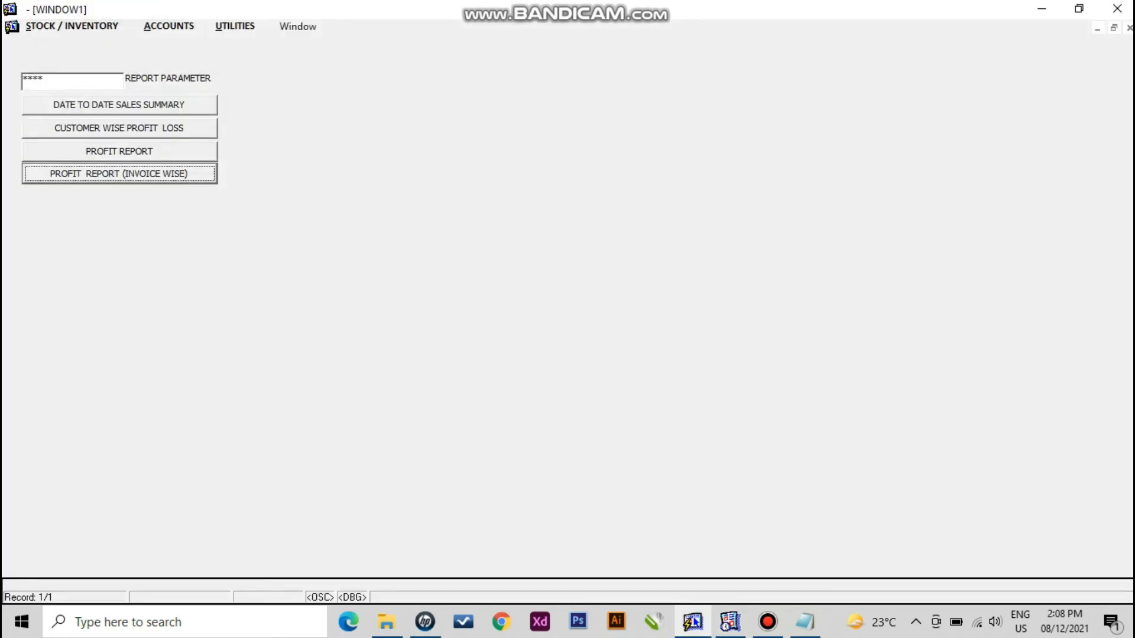
{"action": "left_click", "coordinate": [1118, 8]}
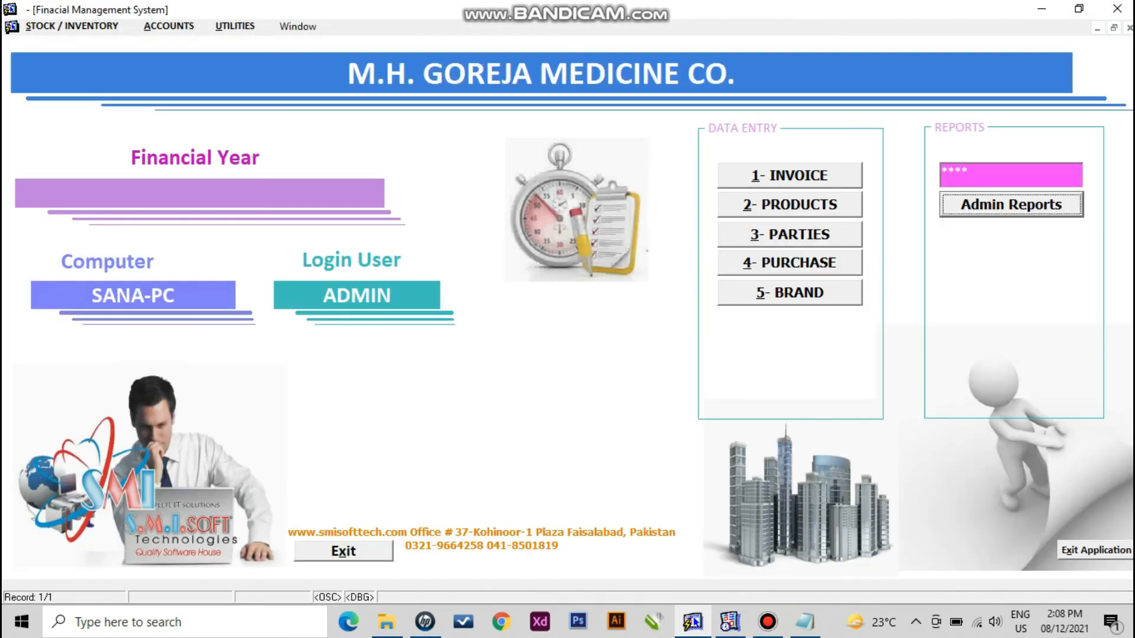
- Preview STOCK / INVENTORY > REPORTS > NOT POSTED INVOICES, confirm it is empty, and close it
{"action": "left_click", "coordinate": [72, 26]}
{"action": "mouse_move", "coordinate": [72, 64]}
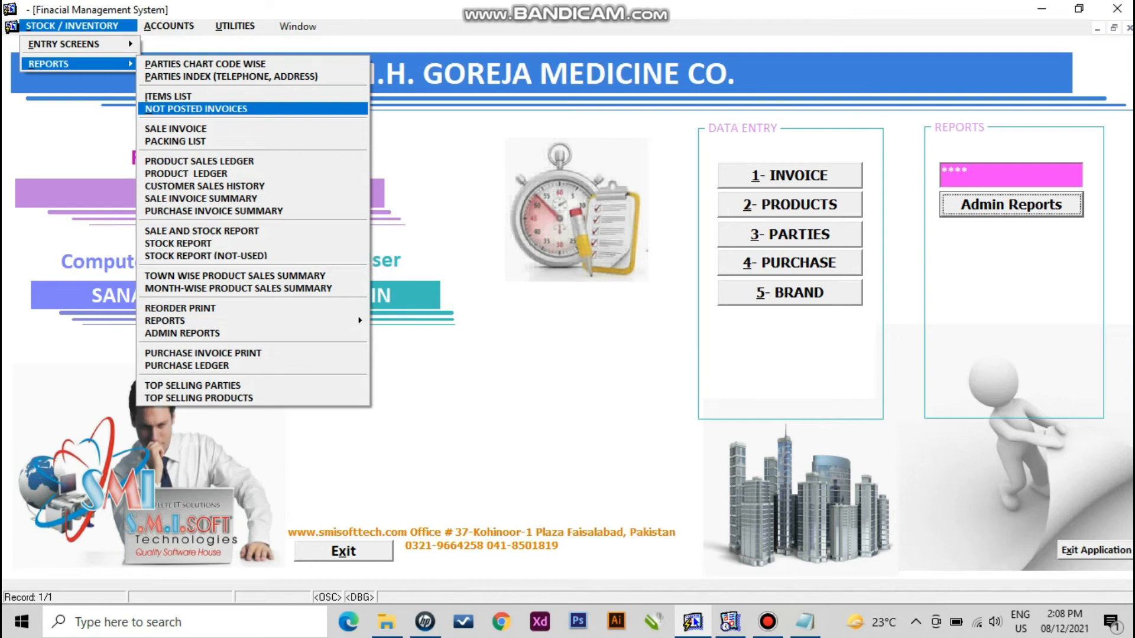
{"action": "left_click", "coordinate": [197, 108]}
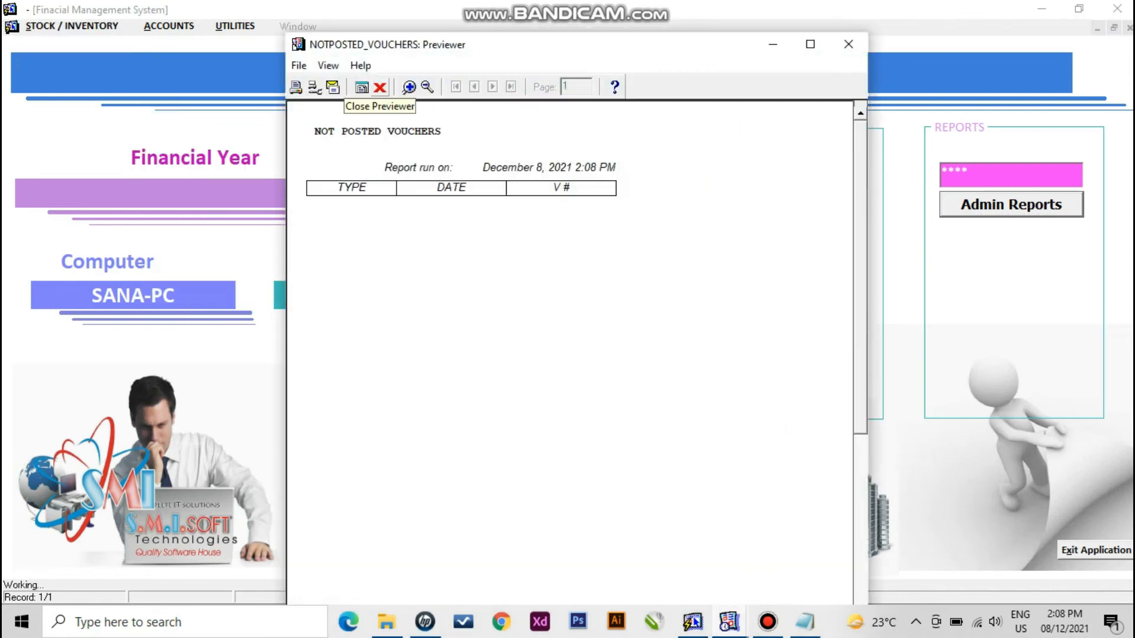
{"action": "left_click", "coordinate": [380, 87]}
{"action": "left_click", "coordinate": [72, 26]}
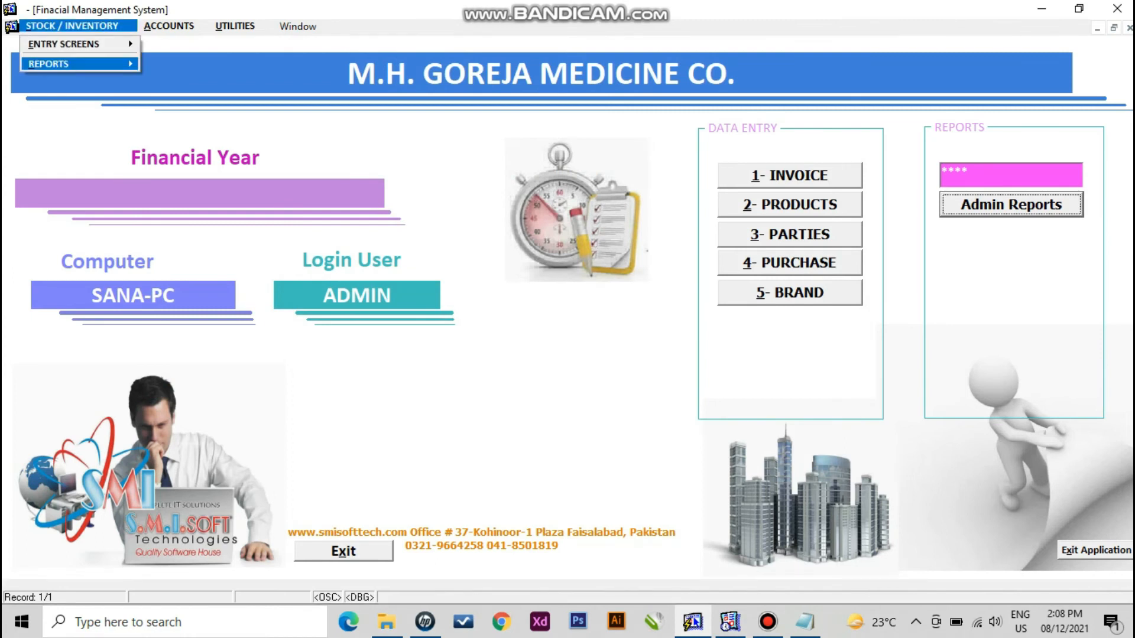
- Run the PACKING LIST with FROM DATE 08/12/2021, view its total quantity 0 maximized, and close it
{"action": "mouse_move", "coordinate": [77, 63]}
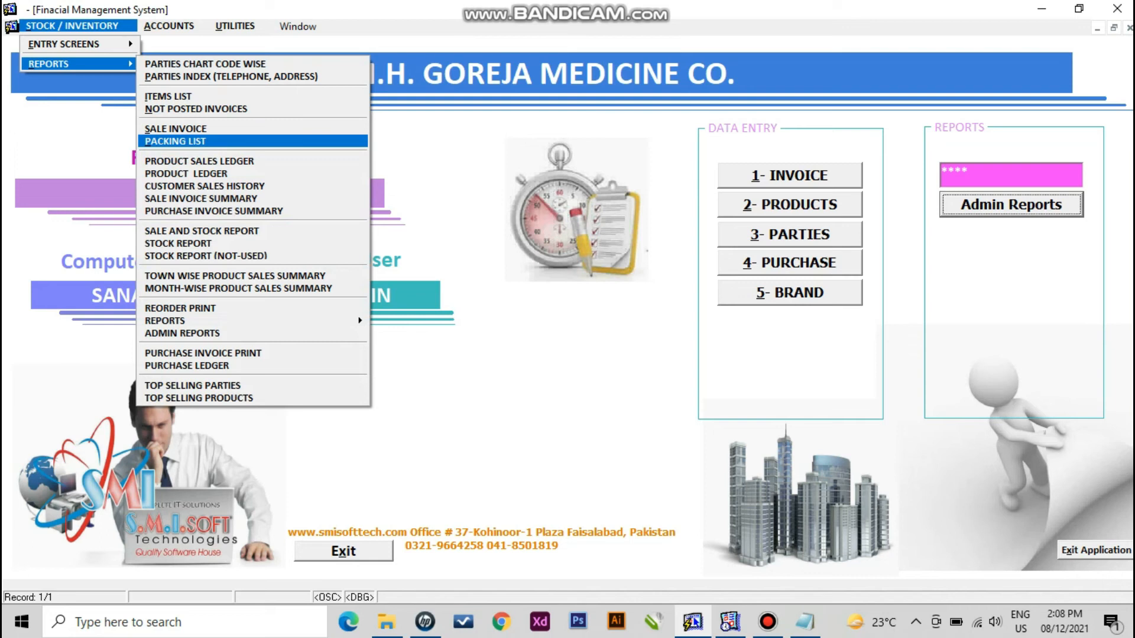
{"action": "key", "text": "Return"}
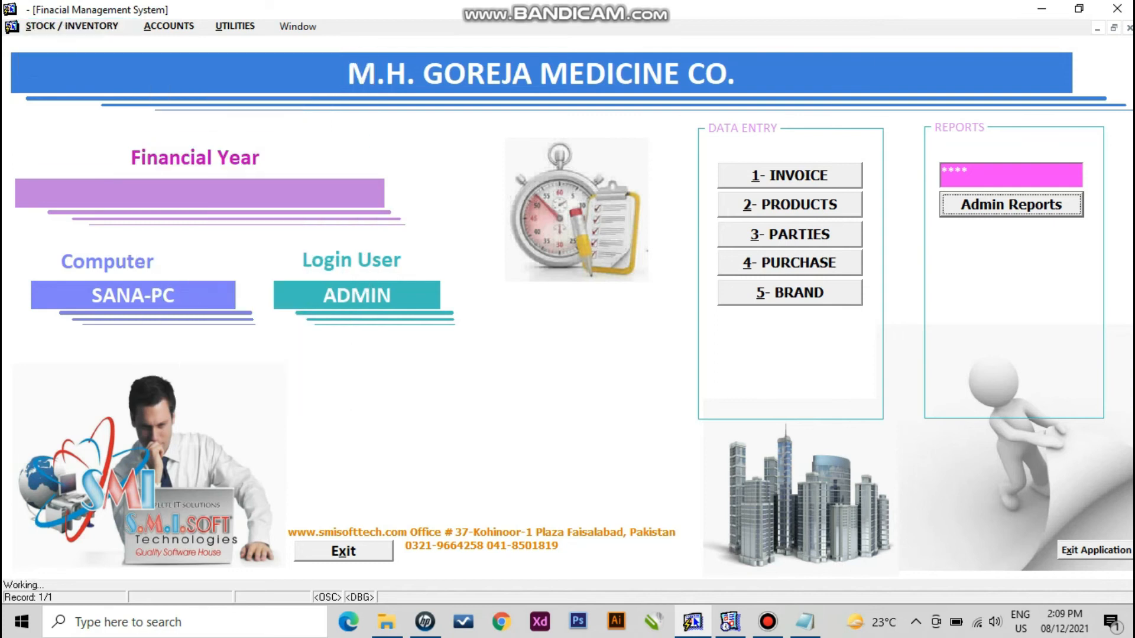
{"action": "left_click", "coordinate": [681, 321]}
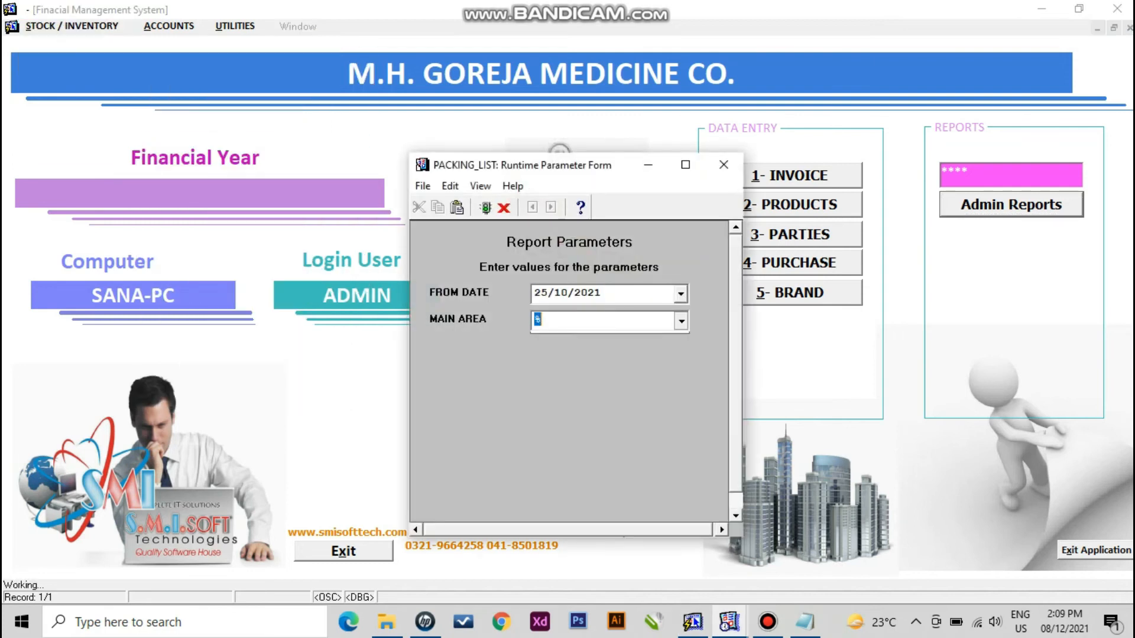
{"action": "left_click", "coordinate": [681, 321]}
{"action": "left_click", "coordinate": [681, 294]}
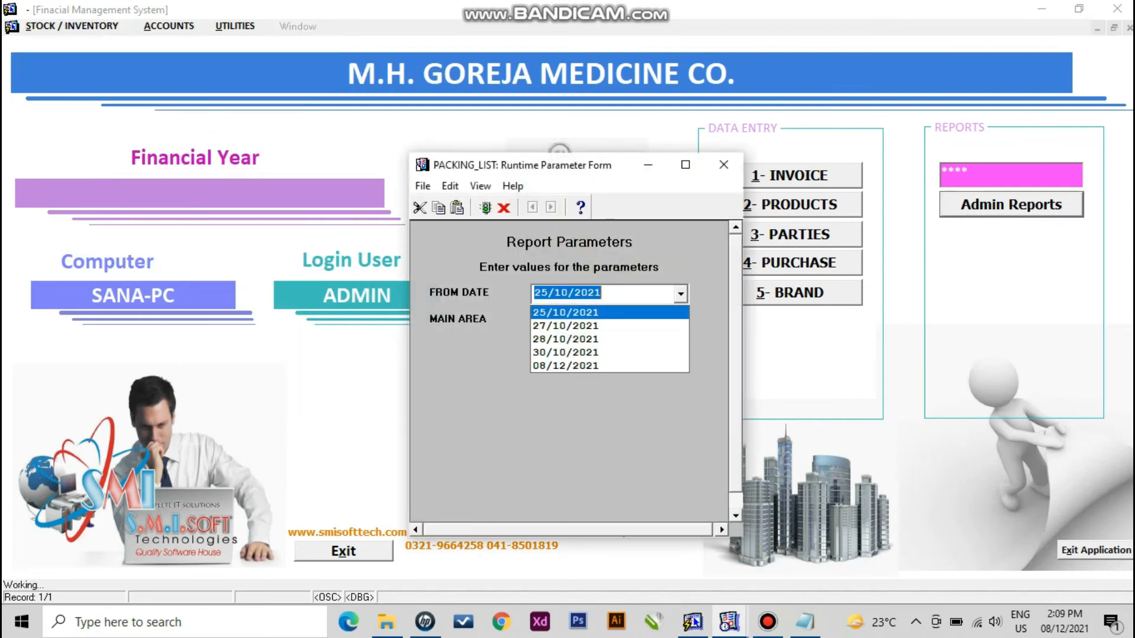
{"action": "left_click", "coordinate": [603, 366]}
{"action": "left_click", "coordinate": [485, 208]}
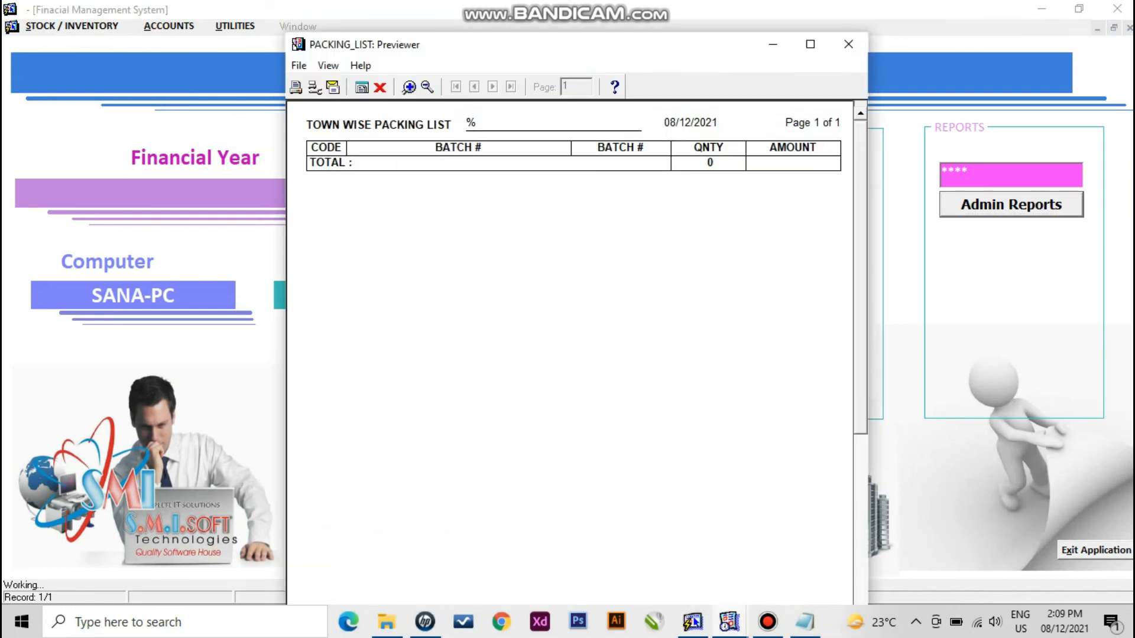
{"action": "left_click", "coordinate": [811, 45]}
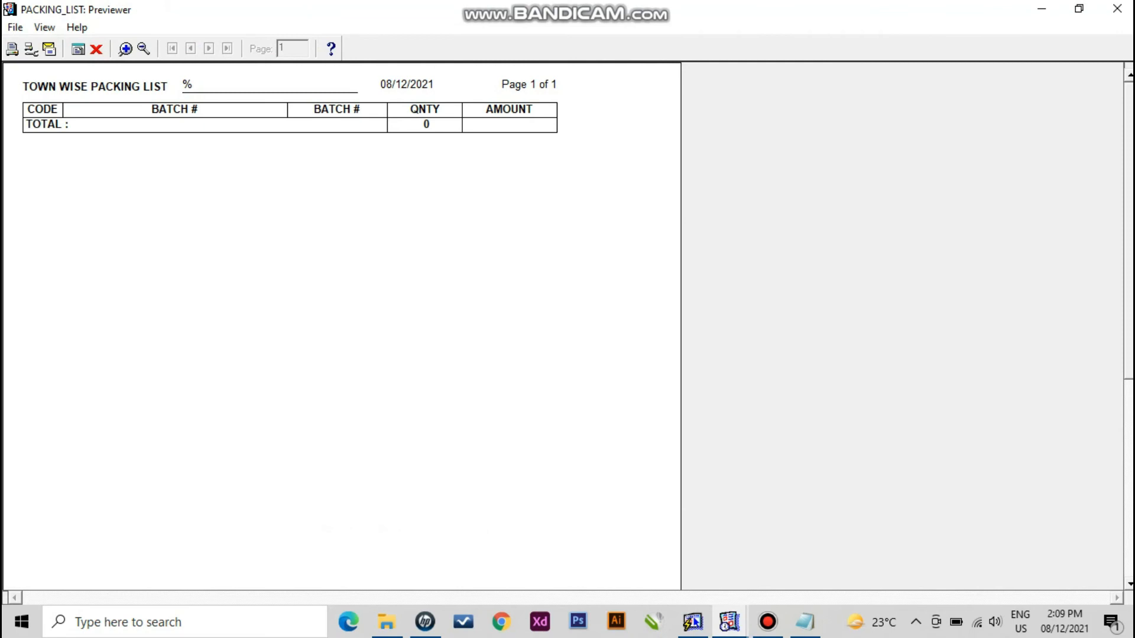
{"action": "left_click", "coordinate": [96, 49]}
{"action": "left_click", "coordinate": [71, 26]}
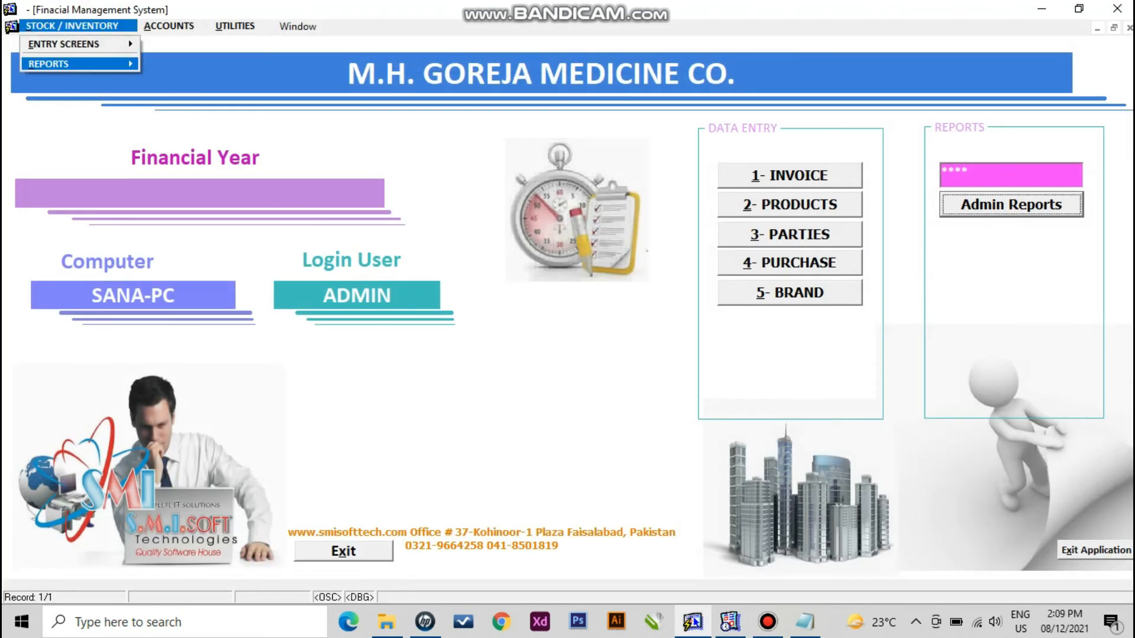
{"action": "mouse_move", "coordinate": [76, 64]}
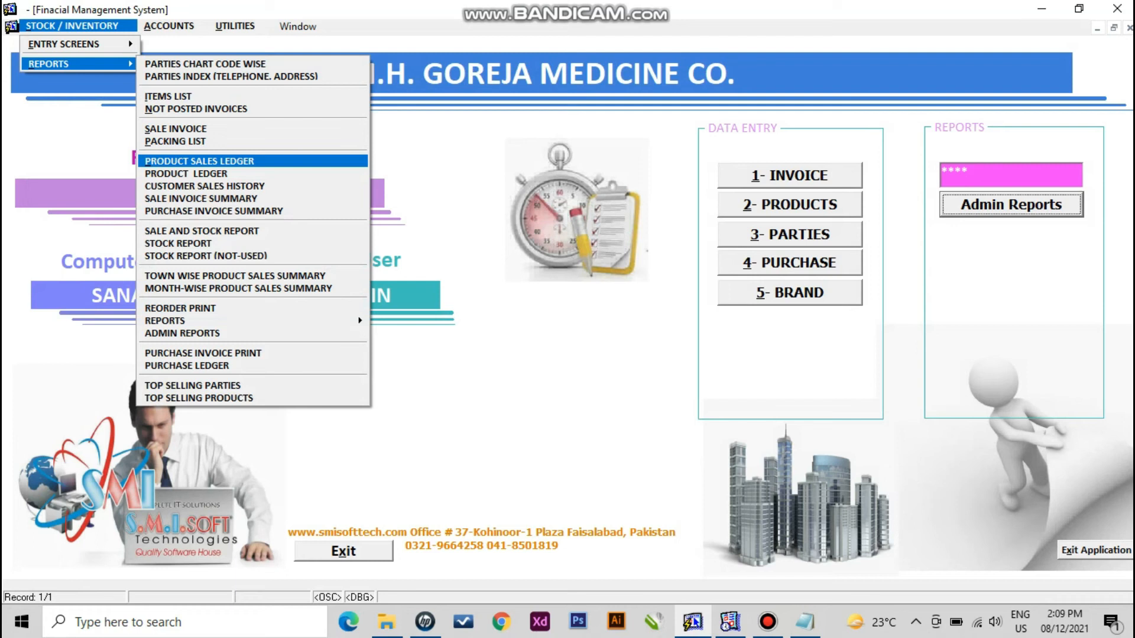
- Run the PRODUCT SALES LEDGER for RISEK 40MG CAPS, showing 10 units worth 3,450.15, then close it
{"action": "key", "text": "Return"}
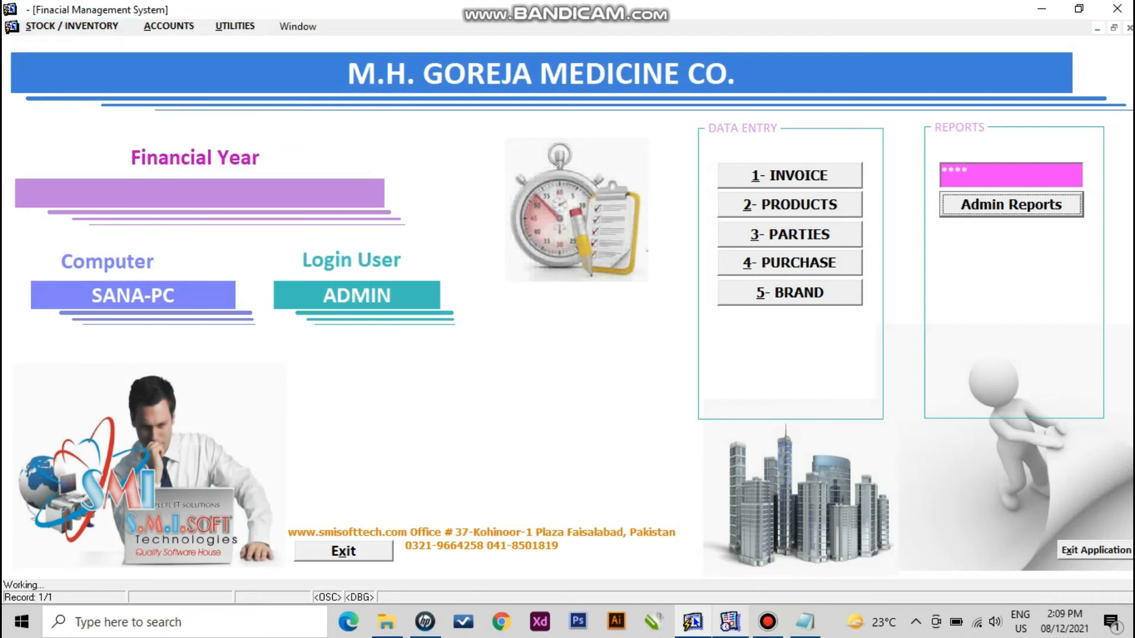
{"action": "key", "text": "Tab"}
{"action": "key", "text": "Tab"}
{"action": "type", "text": "RISEK"}
{"action": "key", "text": "Down"}
{"action": "key", "text": "Down"}
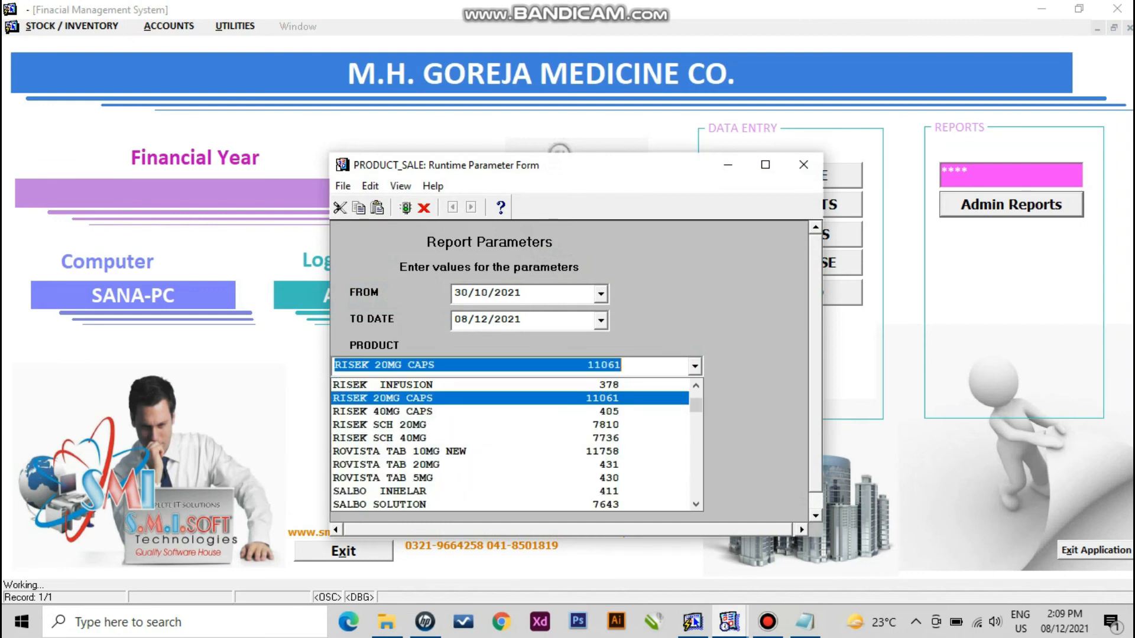
{"action": "key", "text": "Return"}
{"action": "key", "text": "Return"}
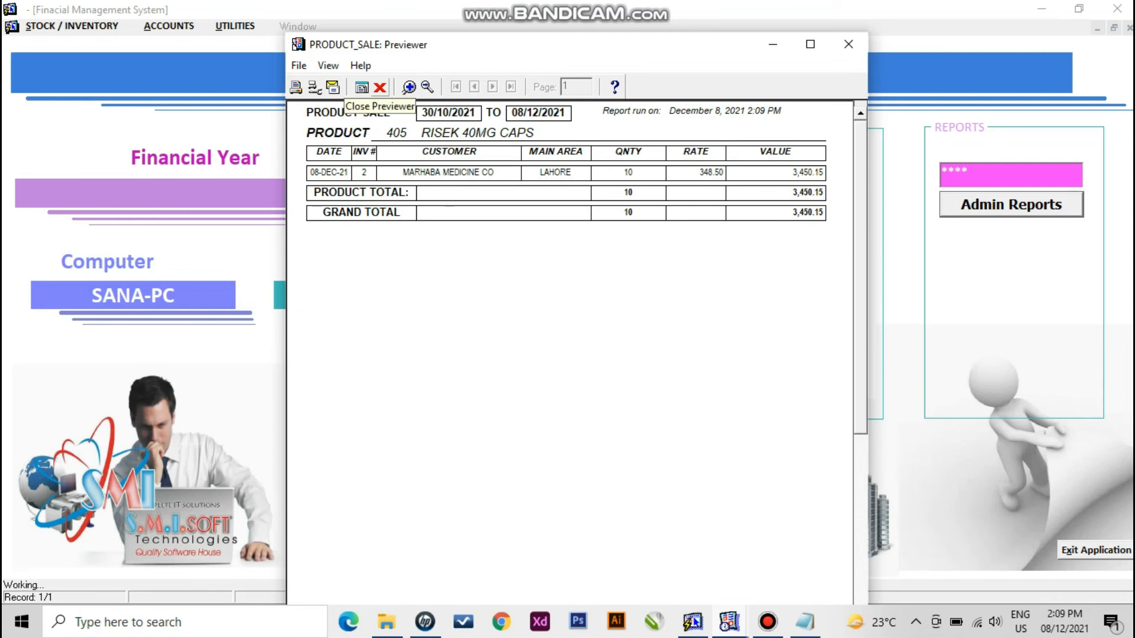
{"action": "left_click", "coordinate": [379, 88]}
{"action": "left_click", "coordinate": [71, 26]}
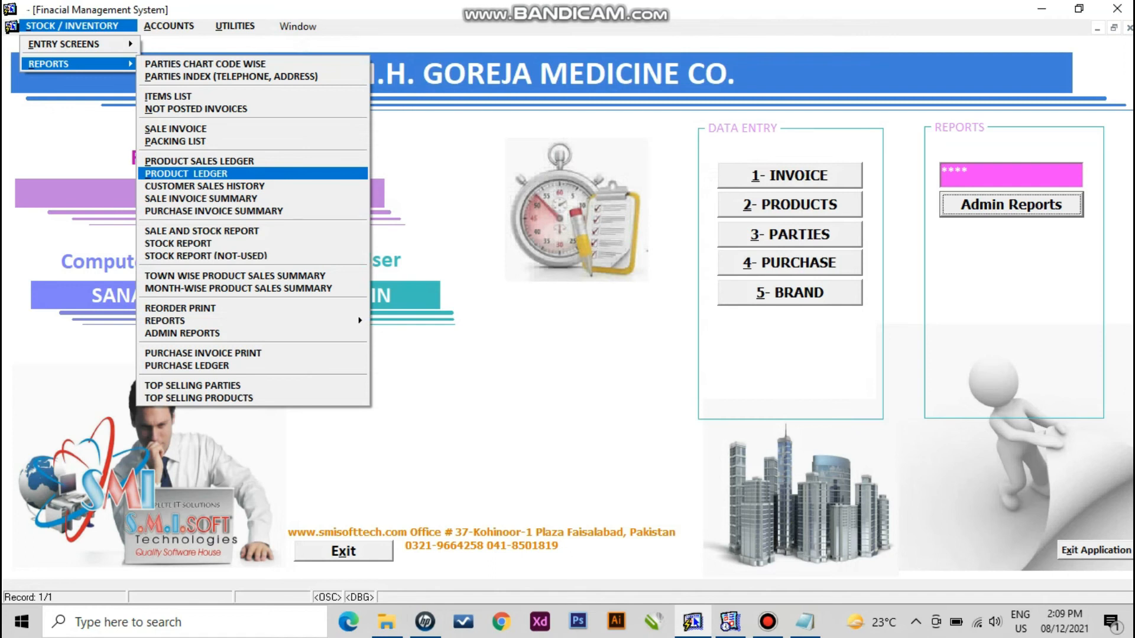
- Run the product ledger for RISEK 40MG CAPS, found by searching 'rise', for 30/10/2021–08/12/2021
{"action": "key", "text": "Return"}
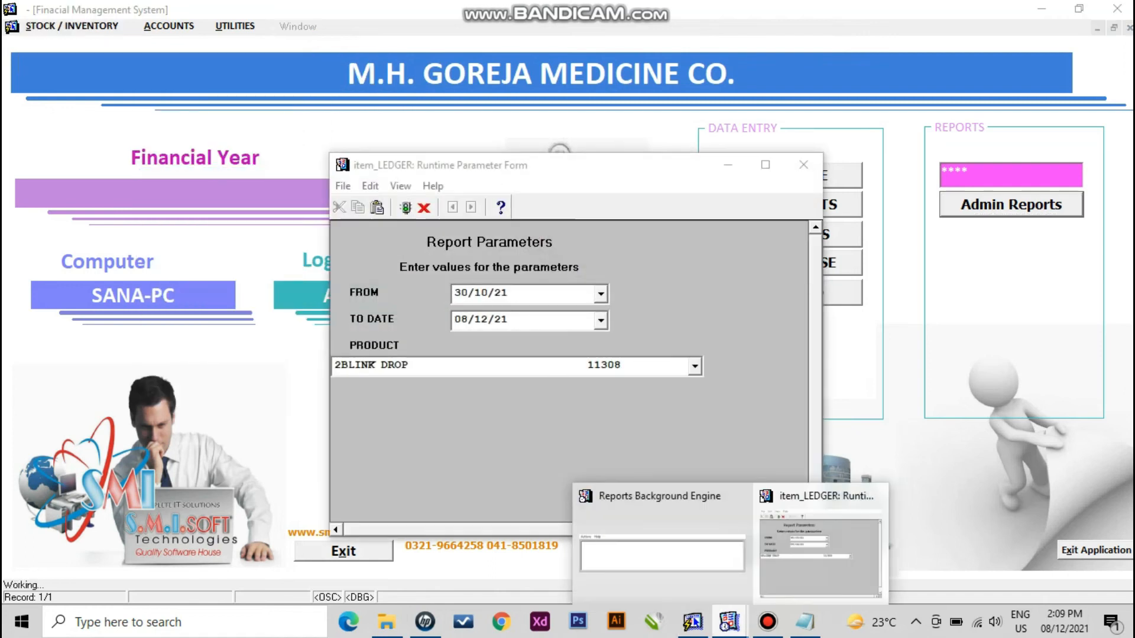
{"action": "key", "text": "Tab"}
{"action": "key", "text": "Tab"}
{"action": "type", "text": "rise"}
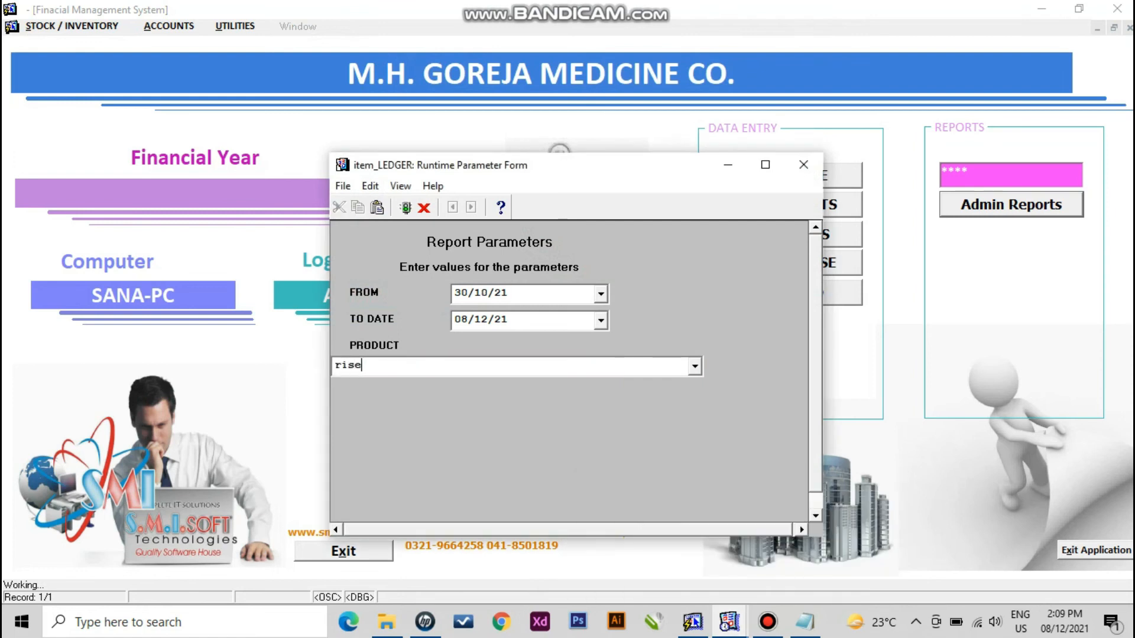
{"action": "key", "text": "alt+Down"}
{"action": "key", "text": "Down"}
{"action": "key", "text": "Down"}
{"action": "key", "text": "Return"}
{"action": "key", "text": "Return"}
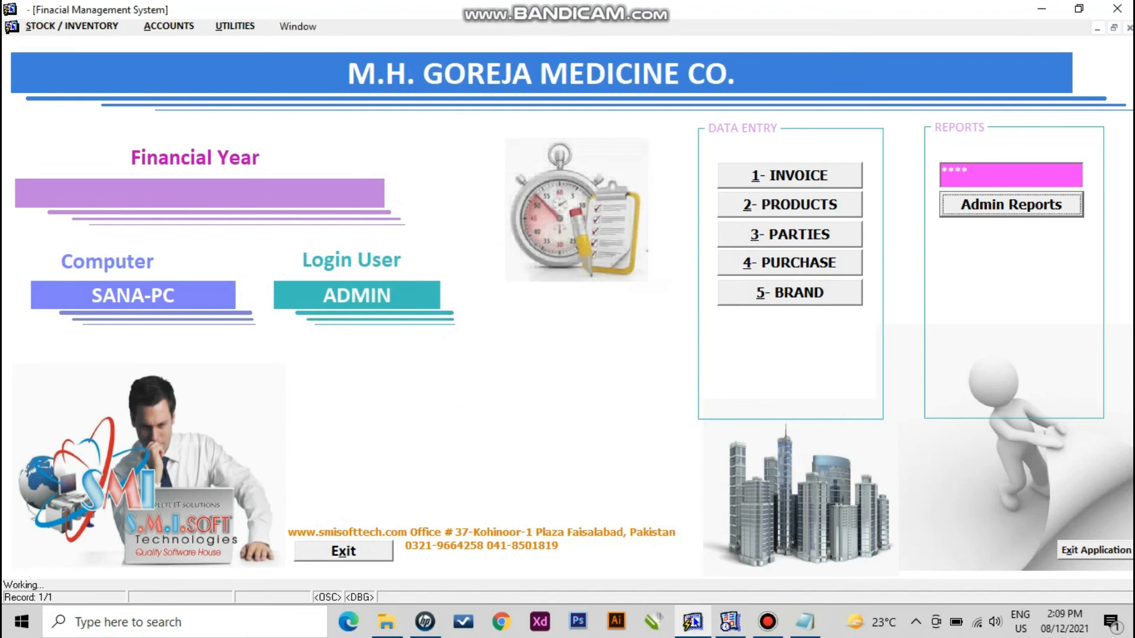
- View the RISEK ledger full-screen, then close it and return to the Stock/Inventory reports list
{"action": "left_click", "coordinate": [811, 44]}
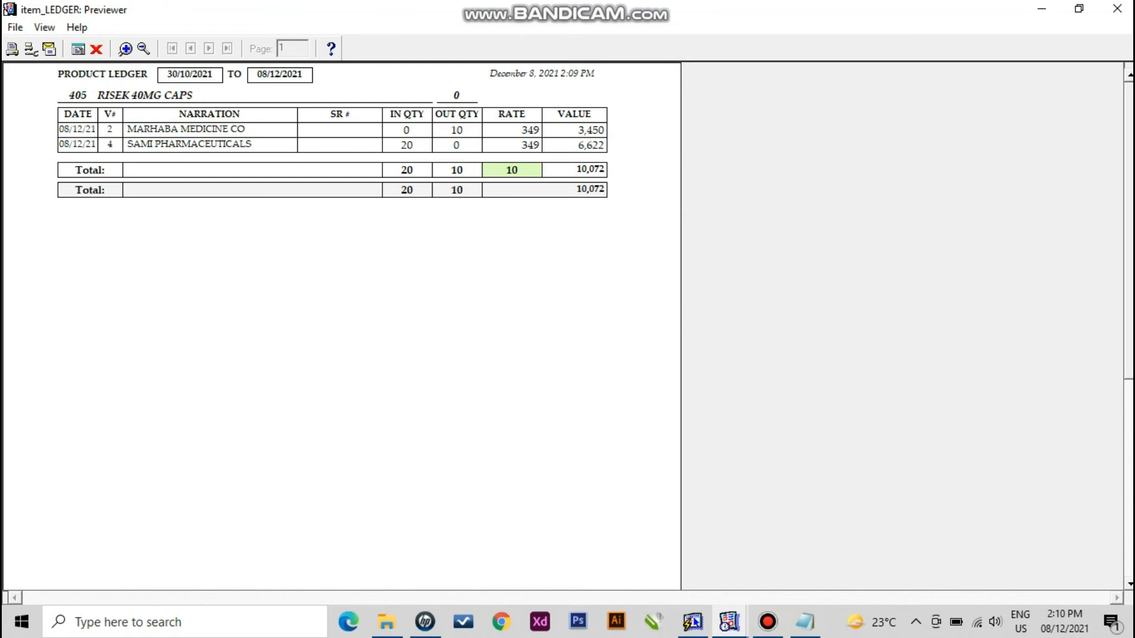
{"action": "left_click", "coordinate": [97, 49]}
{"action": "left_click", "coordinate": [72, 26]}
{"action": "mouse_move", "coordinate": [72, 64]}
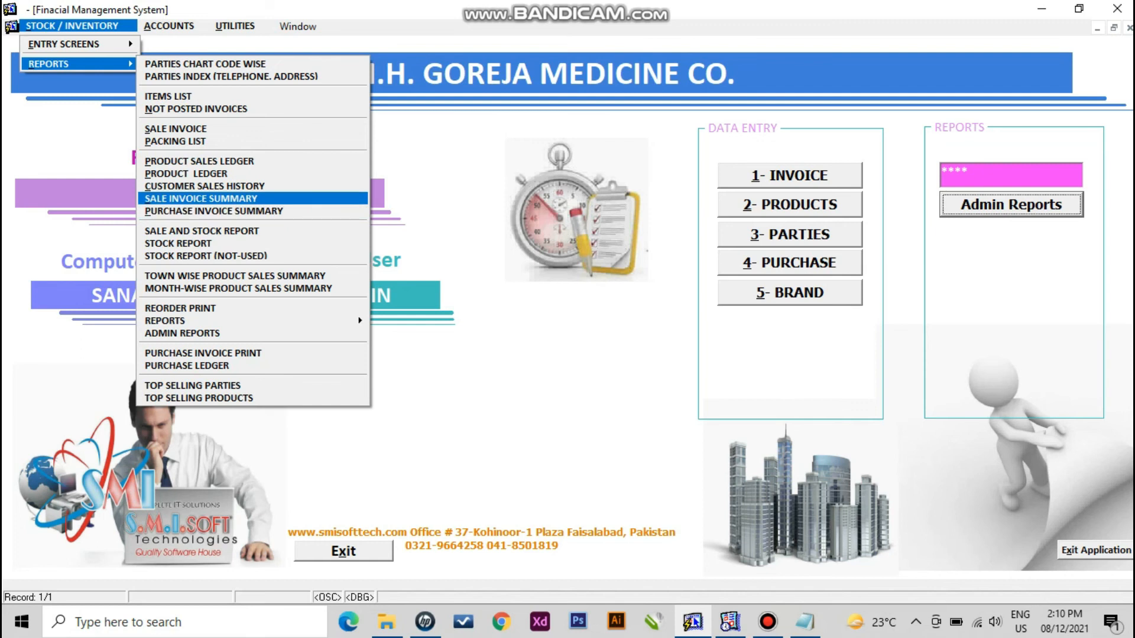
- Preview the sale invoice summary for 25/10/2021–08/12/2021 full-screen, showing 6,073.15, then close it
{"action": "key", "text": "Return"}
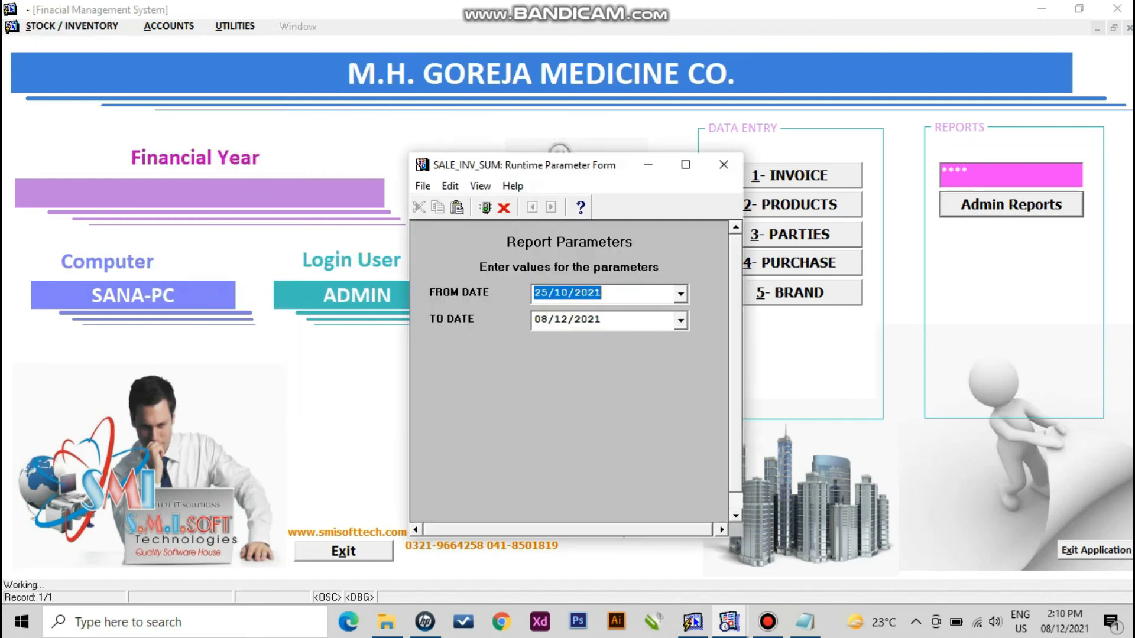
{"action": "left_click", "coordinate": [485, 208]}
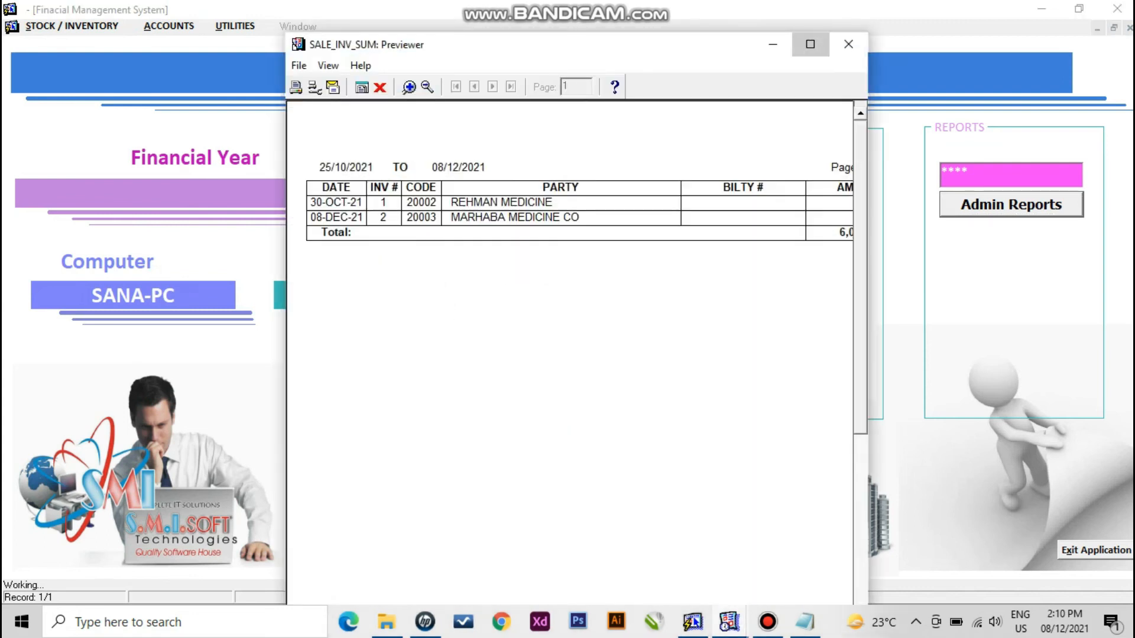
{"action": "left_click", "coordinate": [811, 43]}
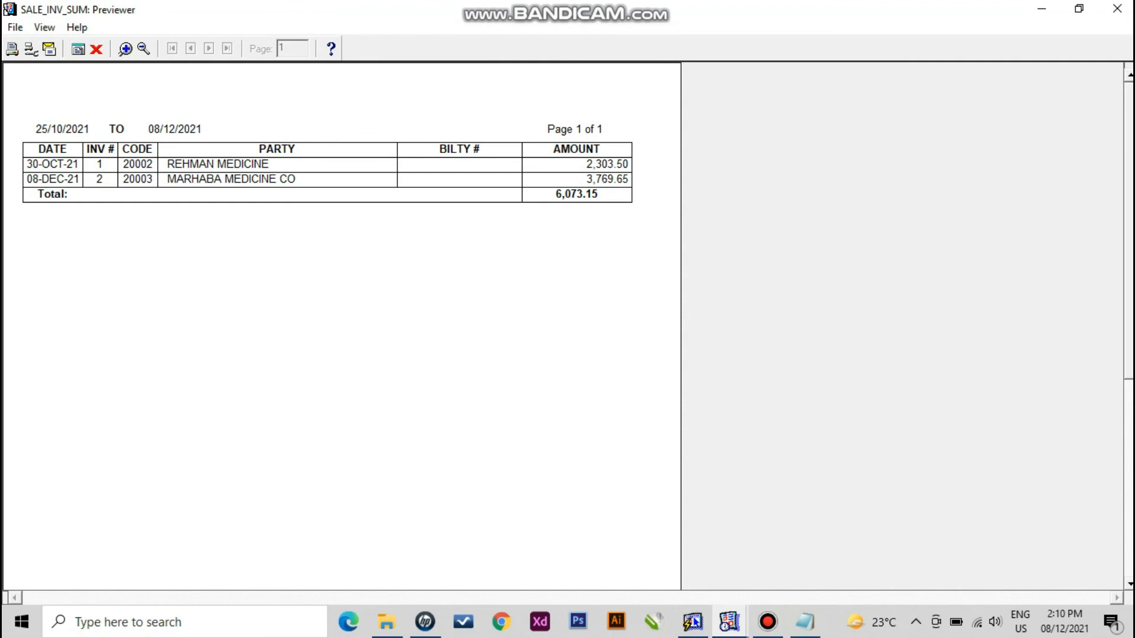
{"action": "left_click", "coordinate": [96, 49]}
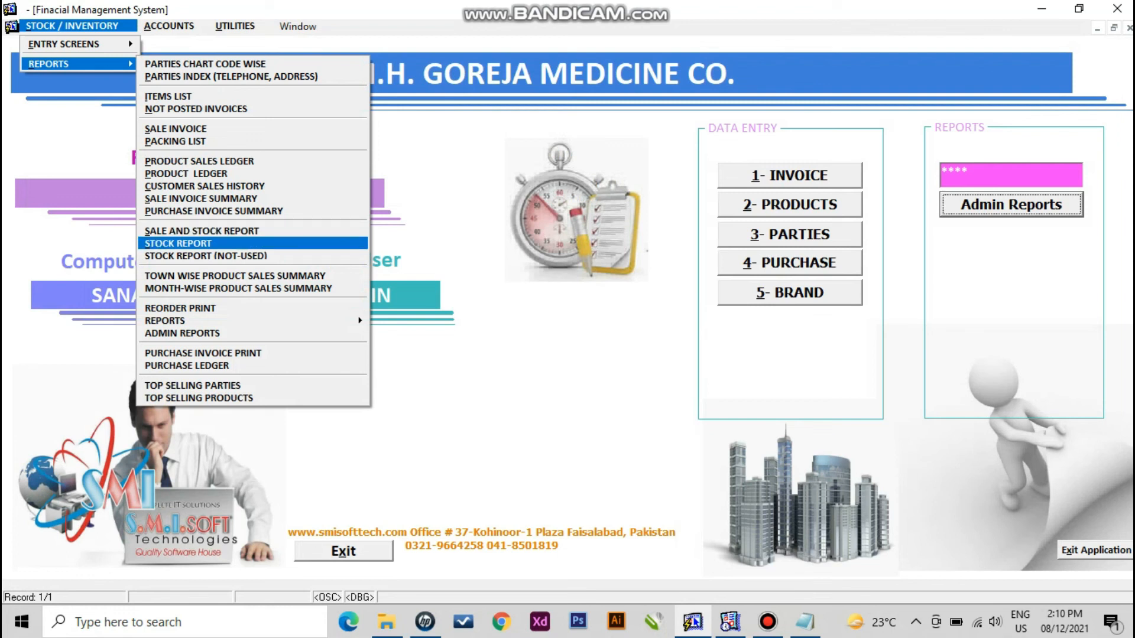
- Run the stock report with company set to % and review the maximized preview
{"action": "key", "text": "Return"}
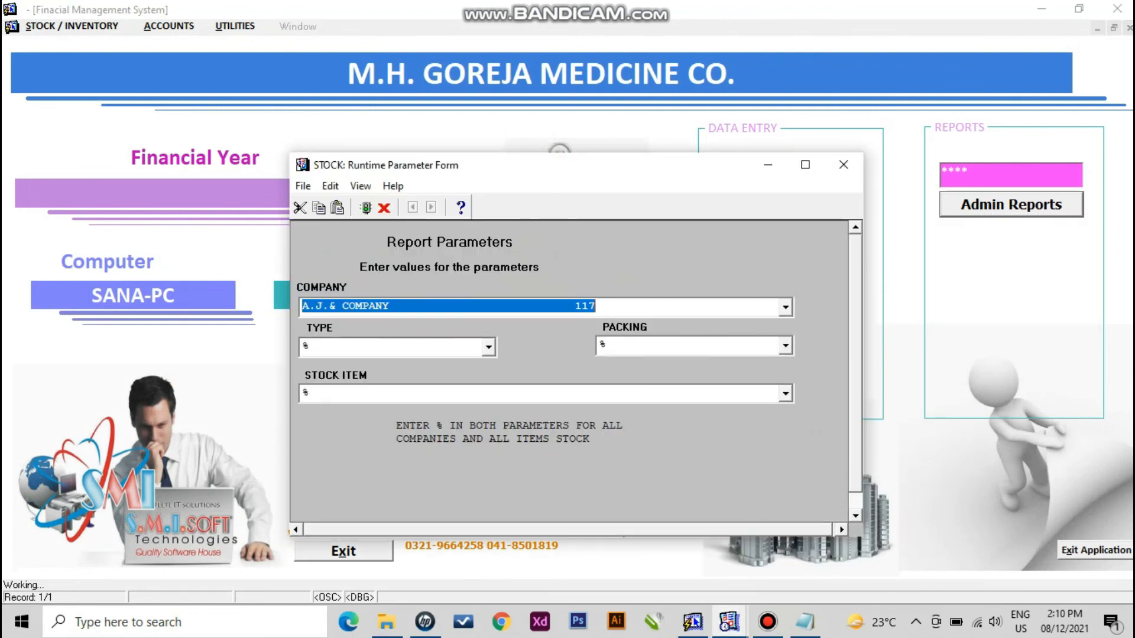
{"action": "key", "text": "alt+Down"}
{"action": "key", "text": "alt+Up"}
{"action": "type", "text": "%"}
{"action": "key", "text": "Return"}
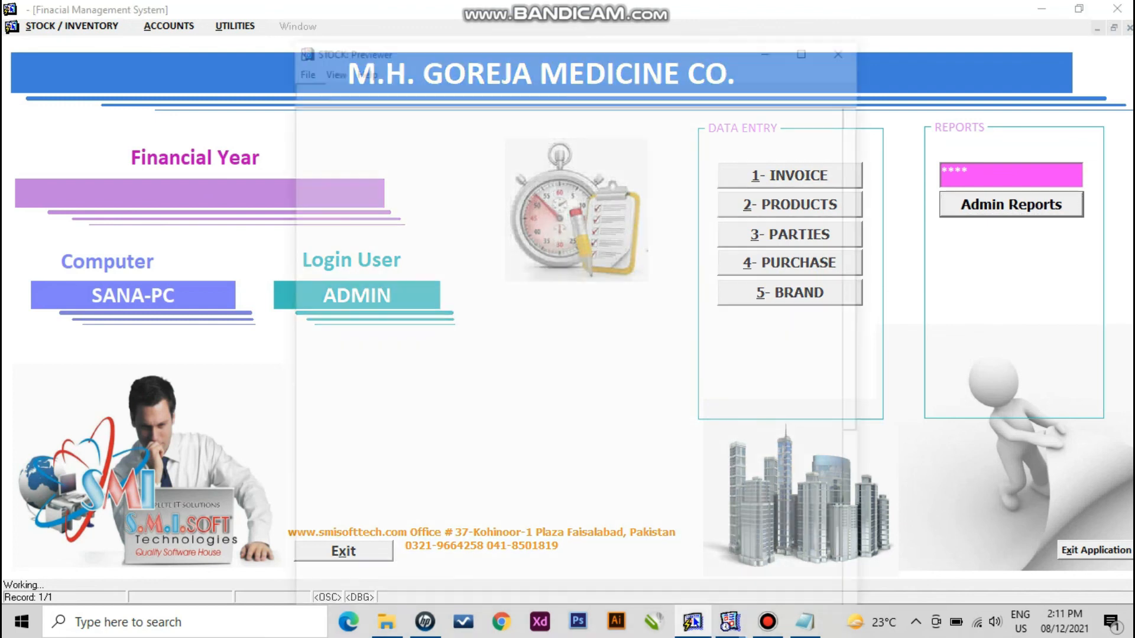
{"action": "left_click", "coordinate": [811, 44]}
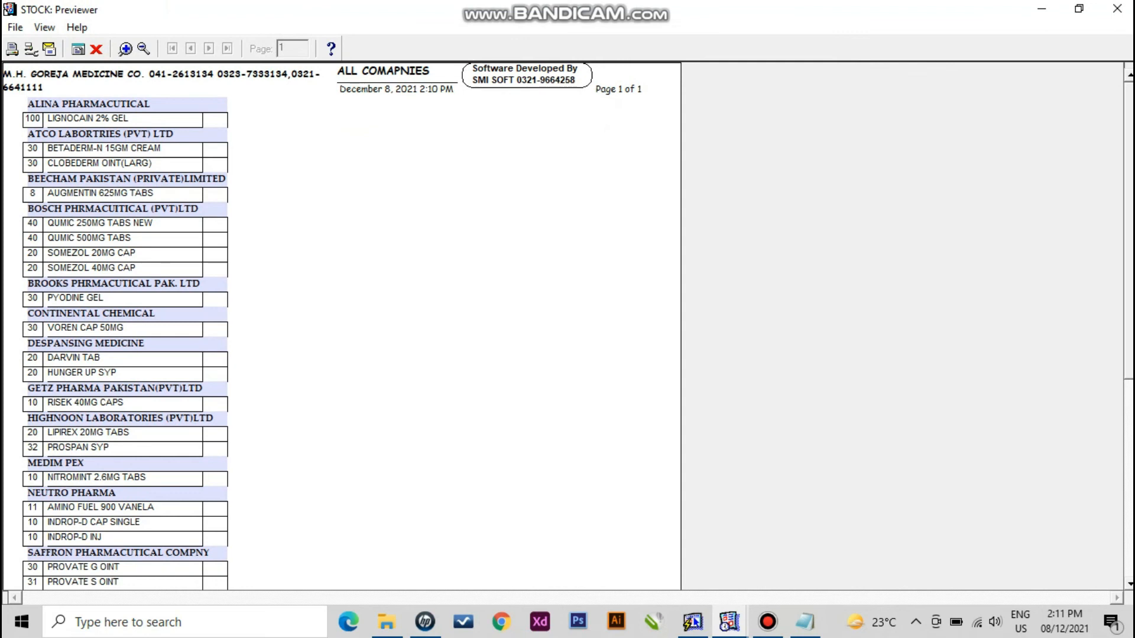
{"action": "scroll", "coordinate": [341, 325], "scroll_direction": "down", "scroll_amount": 5}
{"action": "scroll", "coordinate": [342, 325], "scroll_direction": "up", "scroll_amount": 5}
- Close the stock report preview and open the Sale and Stock Report form
{"action": "left_click", "coordinate": [97, 49]}
{"action": "left_click", "coordinate": [72, 26]}
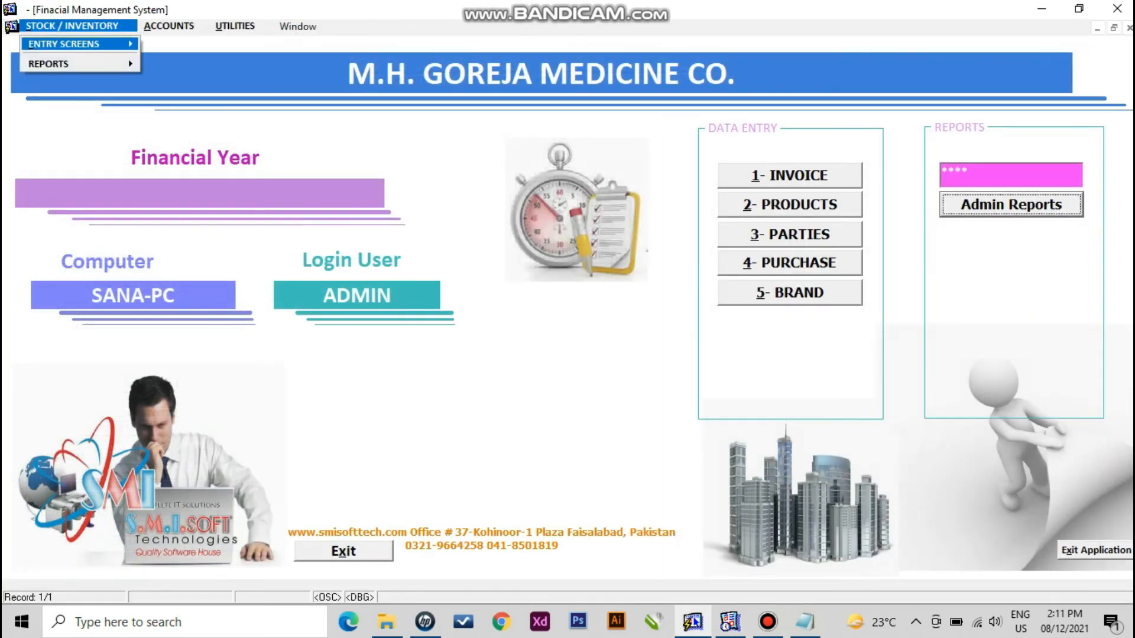
{"action": "mouse_move", "coordinate": [77, 64]}
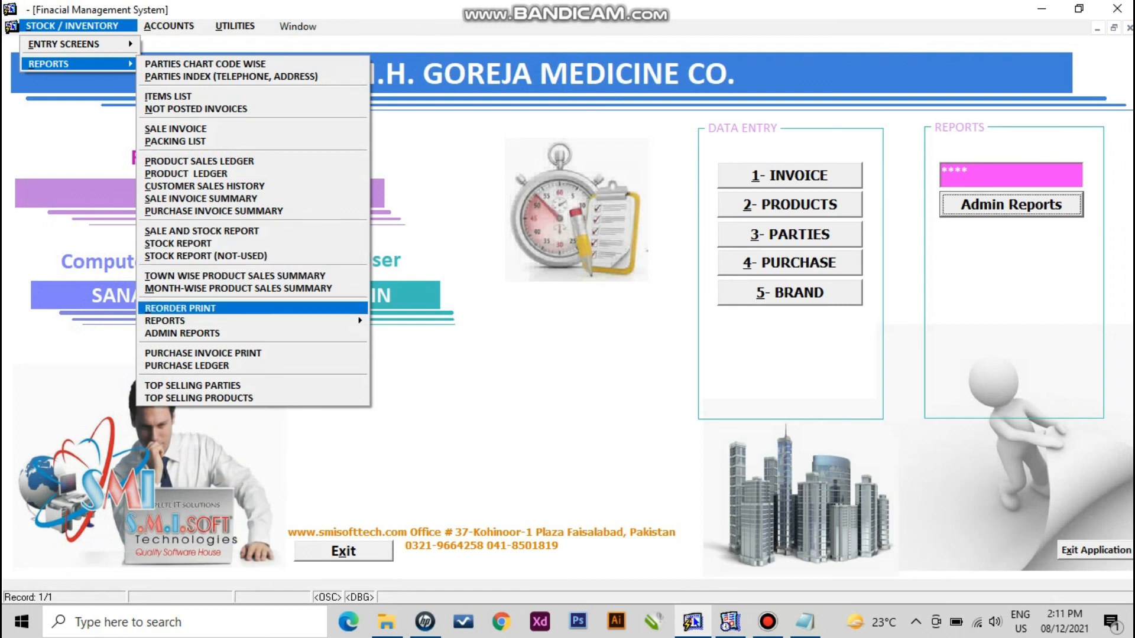
{"action": "key", "text": "Up"}
{"action": "key", "text": "Up"}
{"action": "key", "text": "Up"}
{"action": "key", "text": "Up"}
{"action": "key", "text": "Up"}
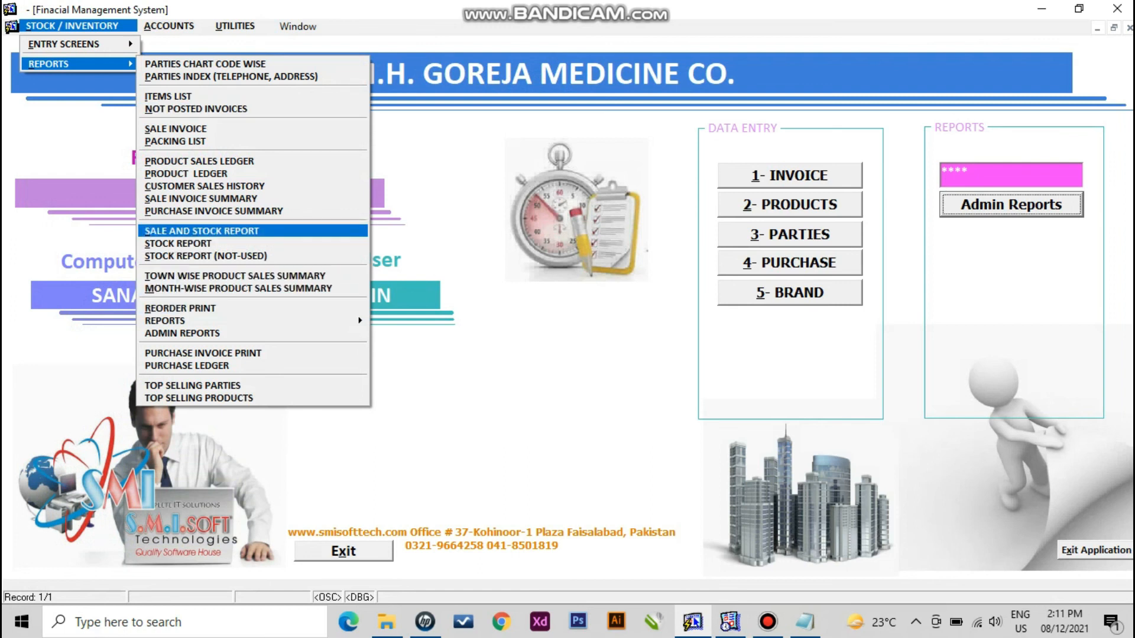
{"action": "key", "text": "Return"}
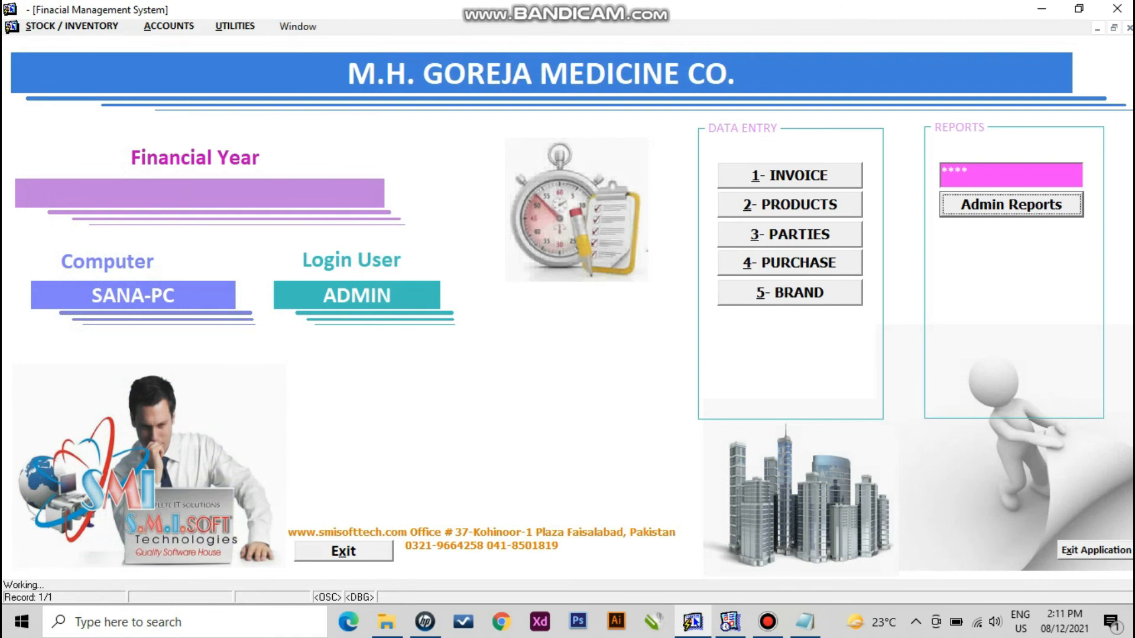
- Run the sale/stock summary for all vendors (%), dismiss REP-0099, then close it and reopen Reports
{"action": "key", "text": "Tab"}
{"action": "key", "text": "Tab"}
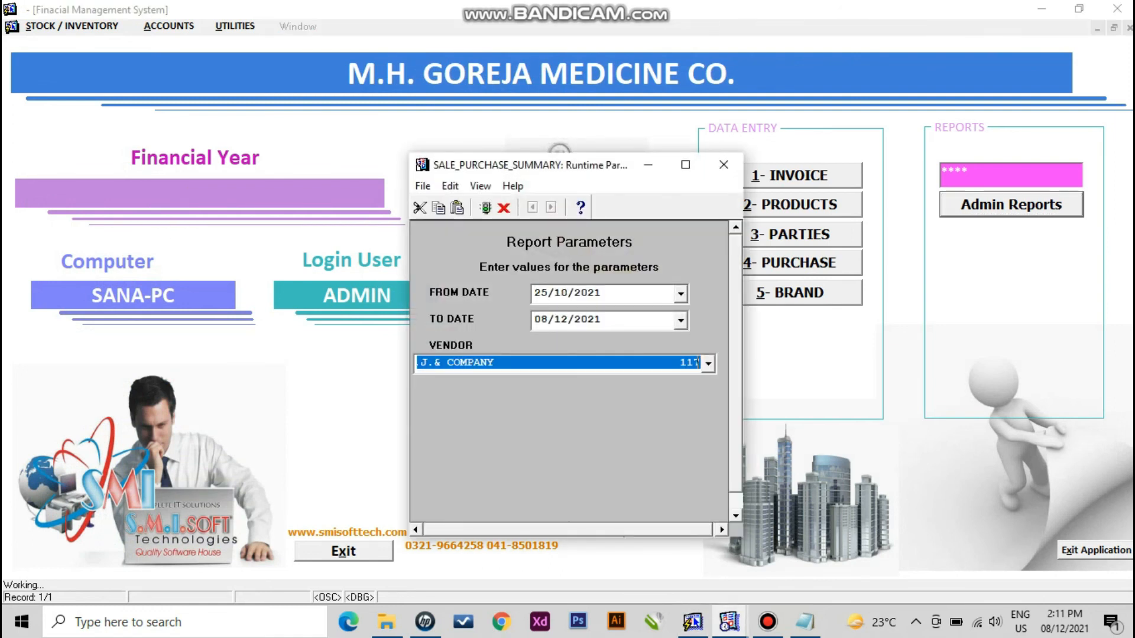
{"action": "type", "text": "%"}
{"action": "key", "text": "Return"}
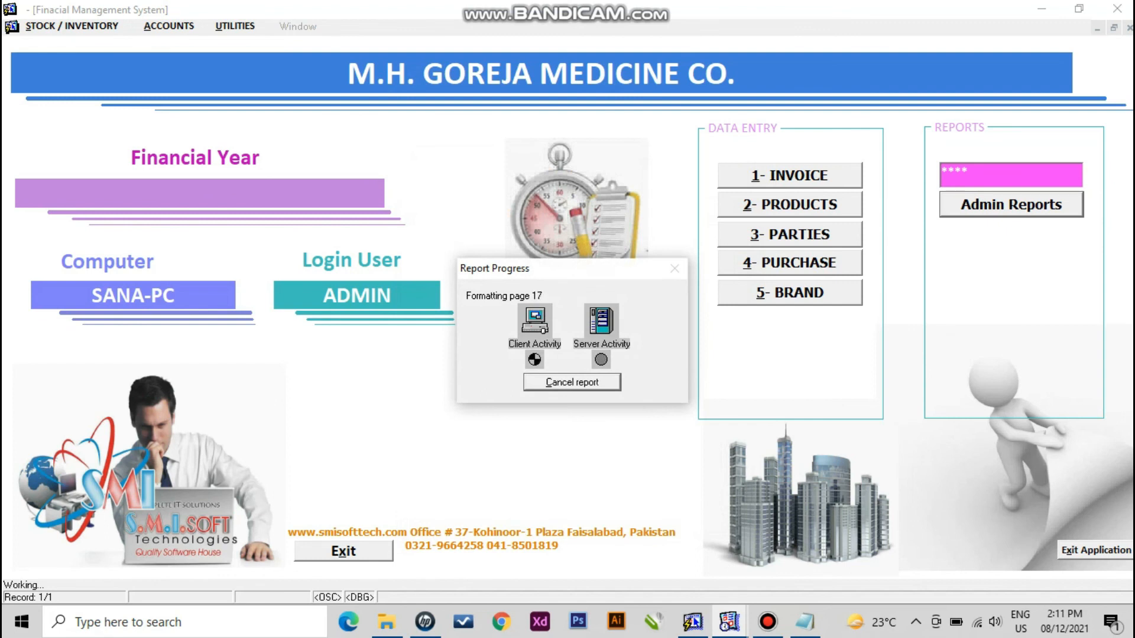
{"action": "key", "text": "Escape"}
{"action": "key", "text": "Return"}
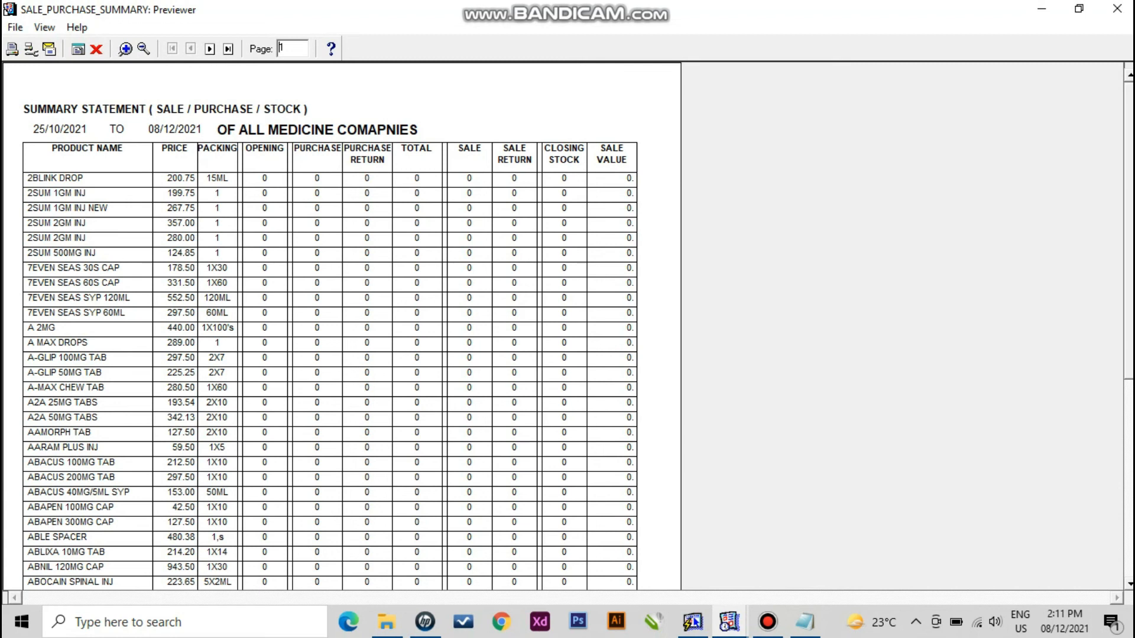
{"action": "left_click", "coordinate": [96, 49]}
{"action": "left_click", "coordinate": [72, 26]}
{"action": "mouse_move", "coordinate": [77, 64]}
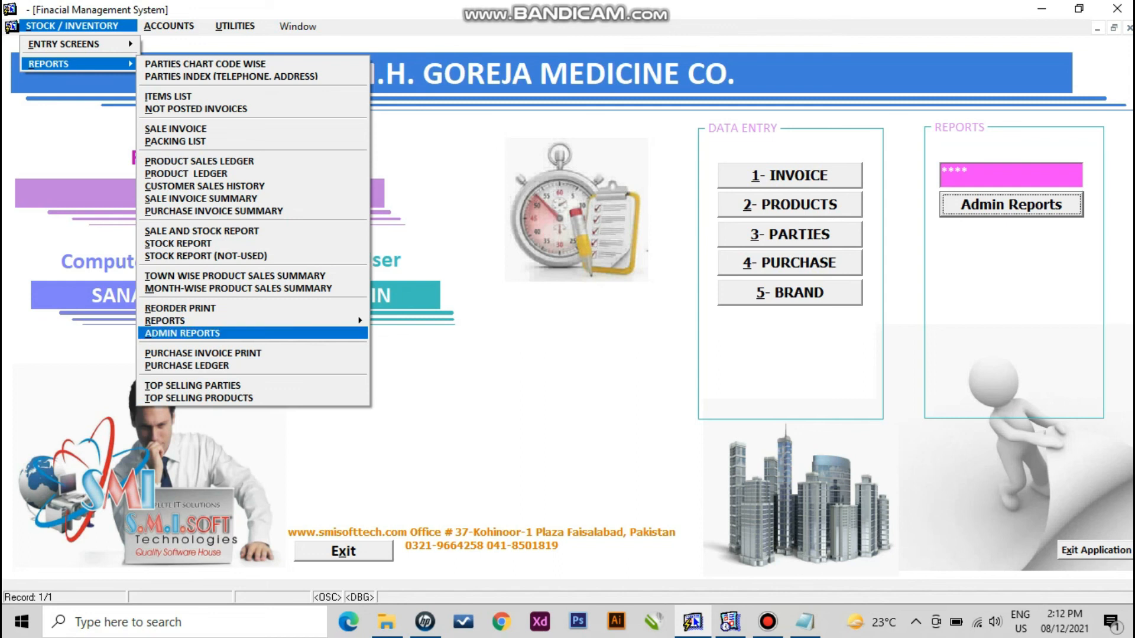
- Browse the nested company reports list: company sale, company purchase and purchase summary
{"action": "mouse_move", "coordinate": [249, 321]}
{"action": "key", "text": "Right"}
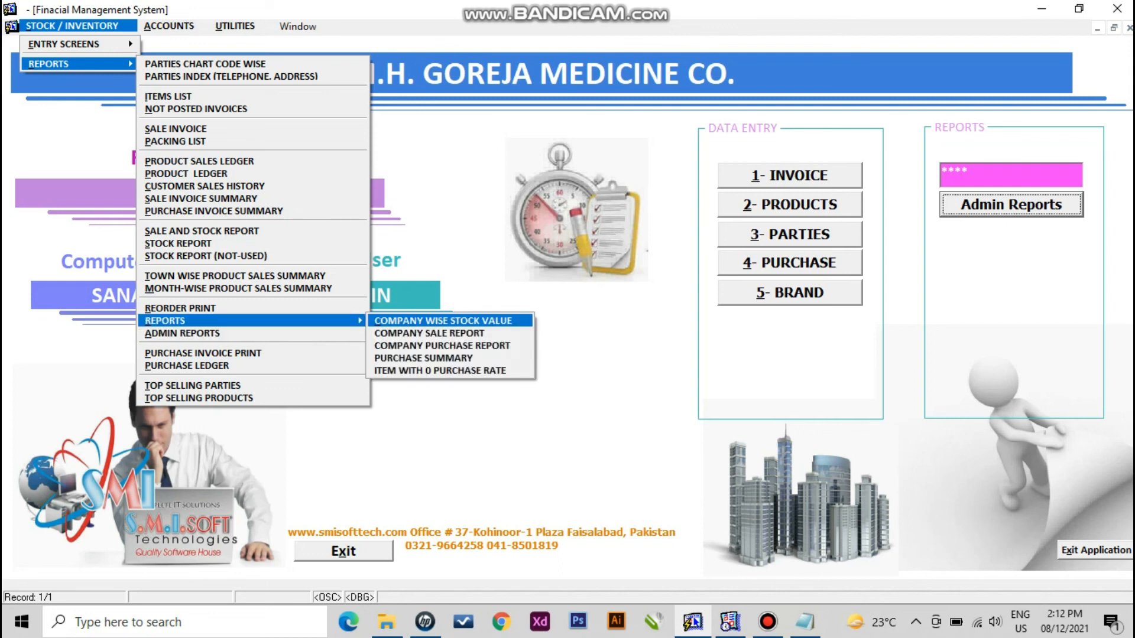
{"action": "key", "text": "Down"}
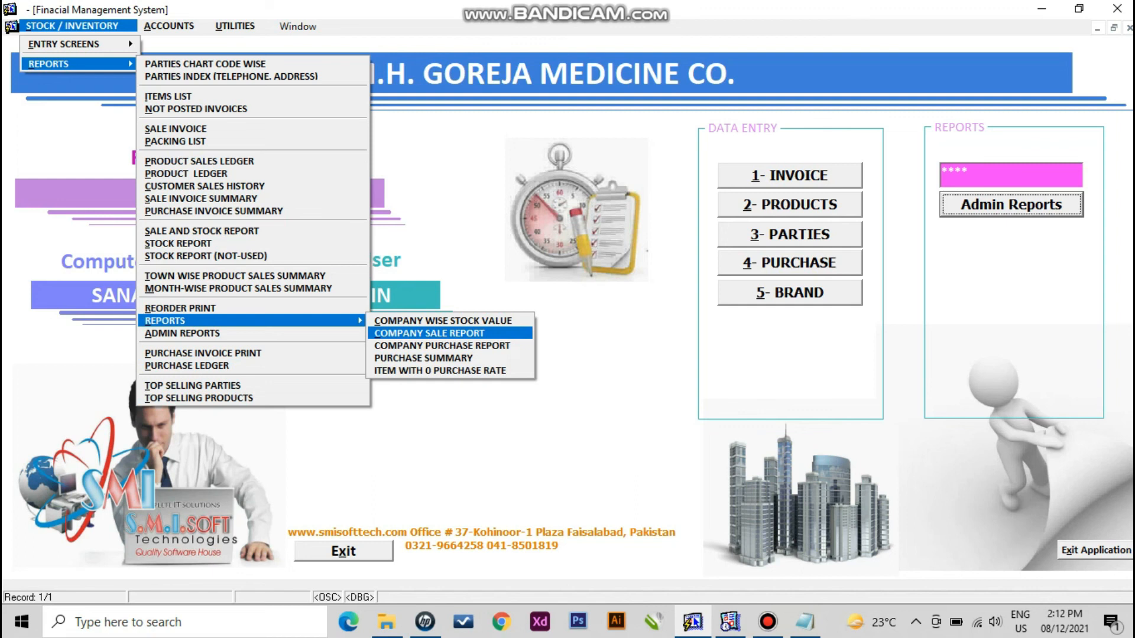
{"action": "key", "text": "Down"}
{"action": "key", "text": "Down"}
{"action": "key", "text": "Down"}
{"action": "key", "text": "Up"}
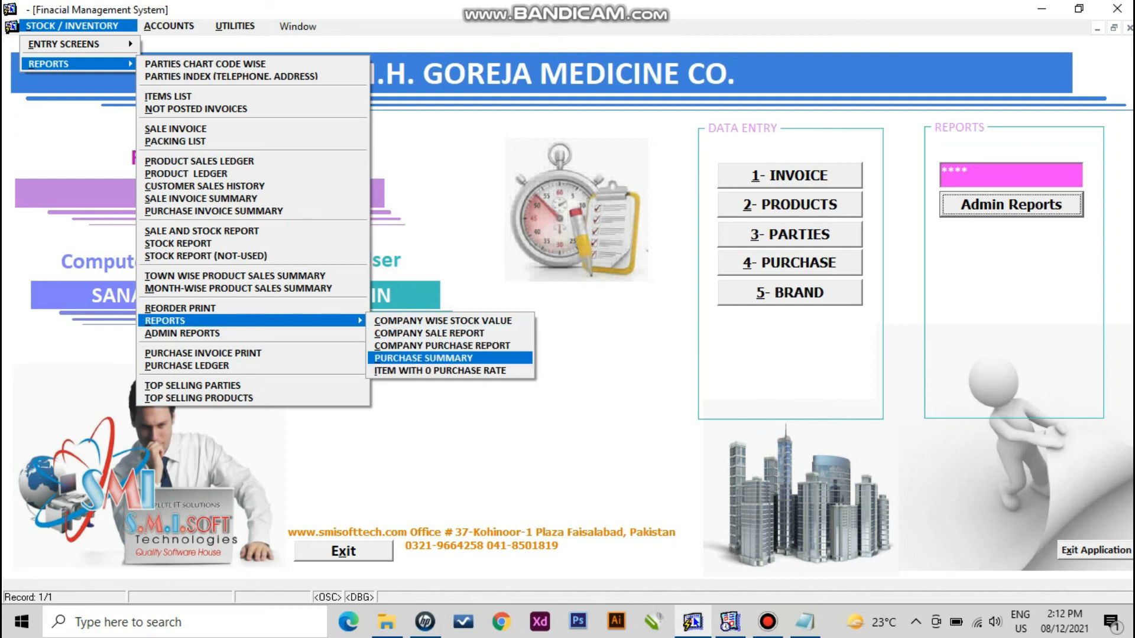
{"action": "key", "text": "Up"}
{"action": "key", "text": "Up"}
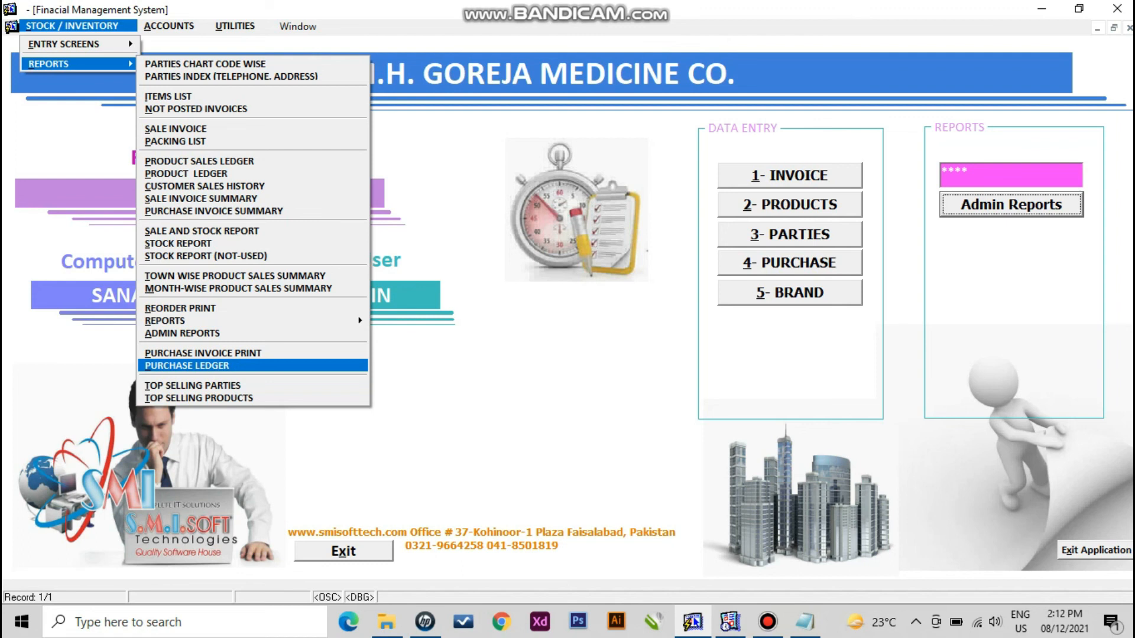
- Browse the Accounts ledger reports down to the day and cash books, then dismiss the menu
{"action": "key", "text": "Right"}
{"action": "key", "text": "Down"}
{"action": "key", "text": "Right"}
{"action": "key", "text": "Down"}
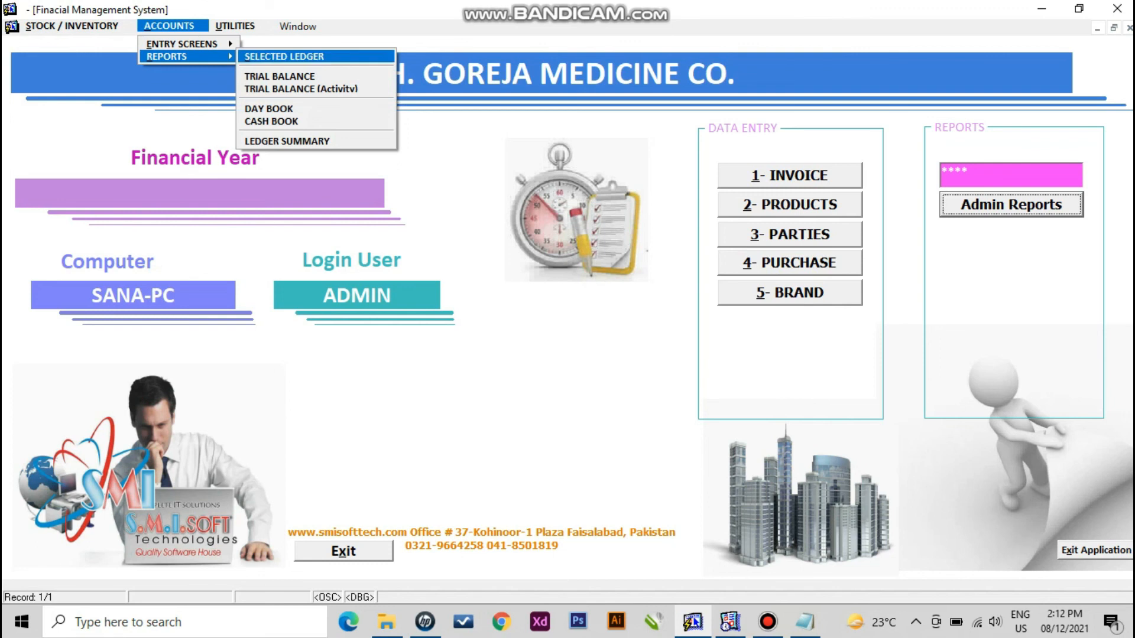
{"action": "key", "text": "Down"}
{"action": "key", "text": "Down"}
{"action": "key", "text": "Down"}
{"action": "key", "text": "Down"}
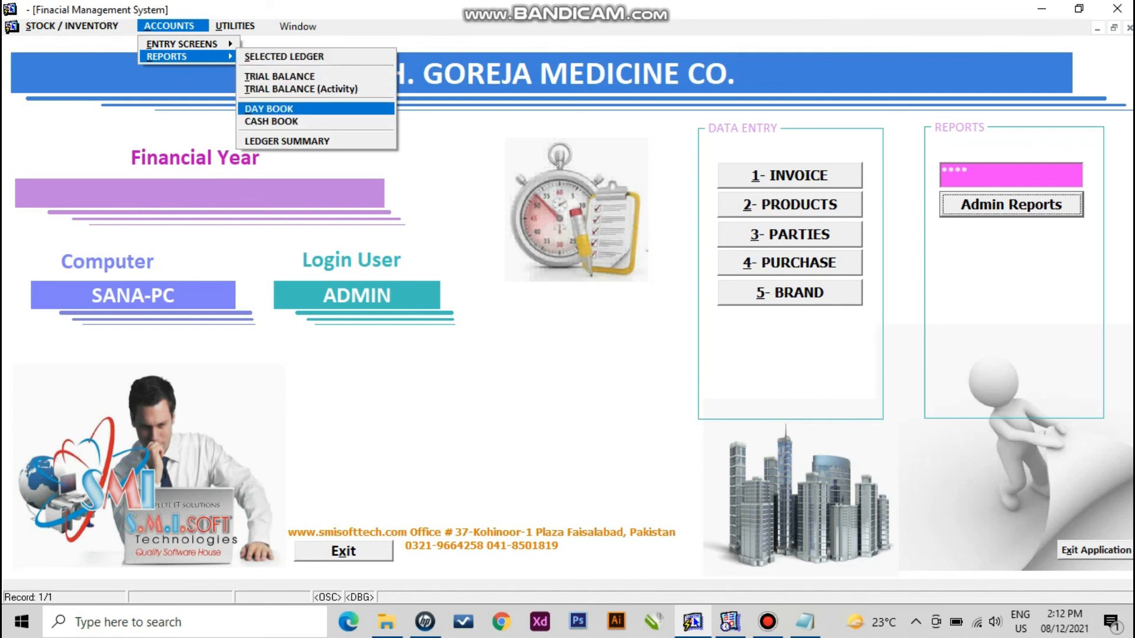
{"action": "key", "text": "Down"}
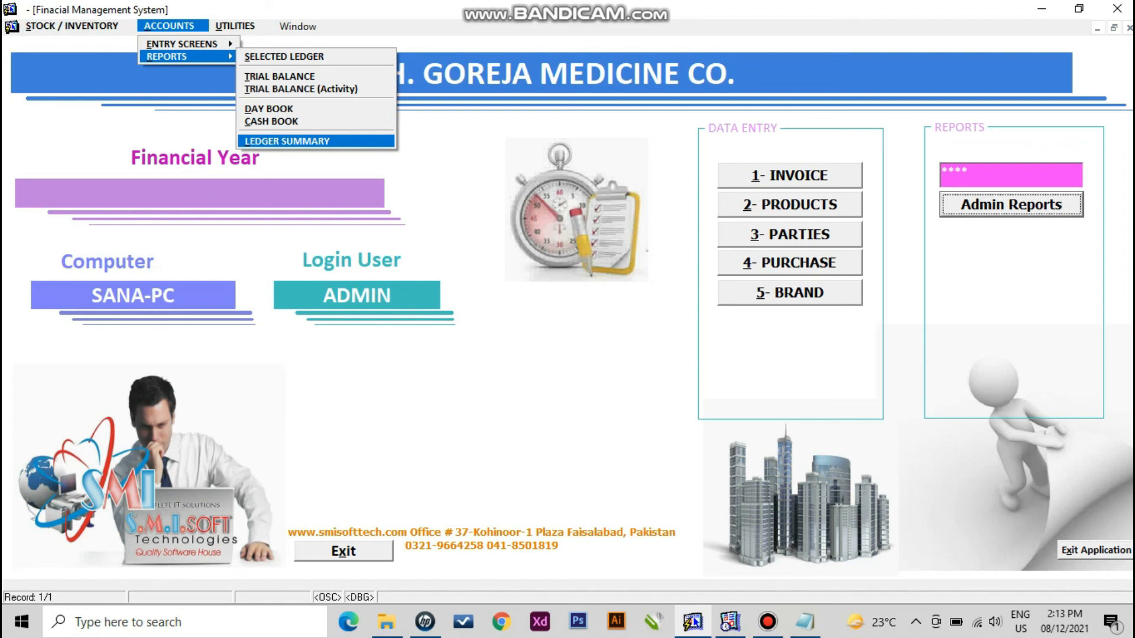
{"action": "left_click", "coordinate": [426, 190]}
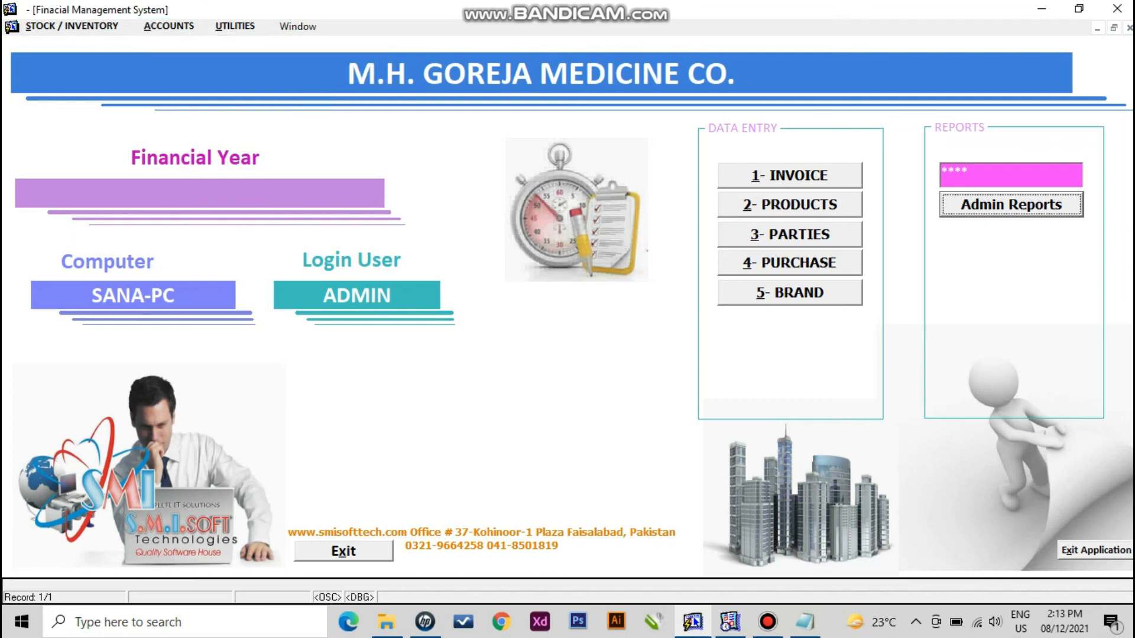